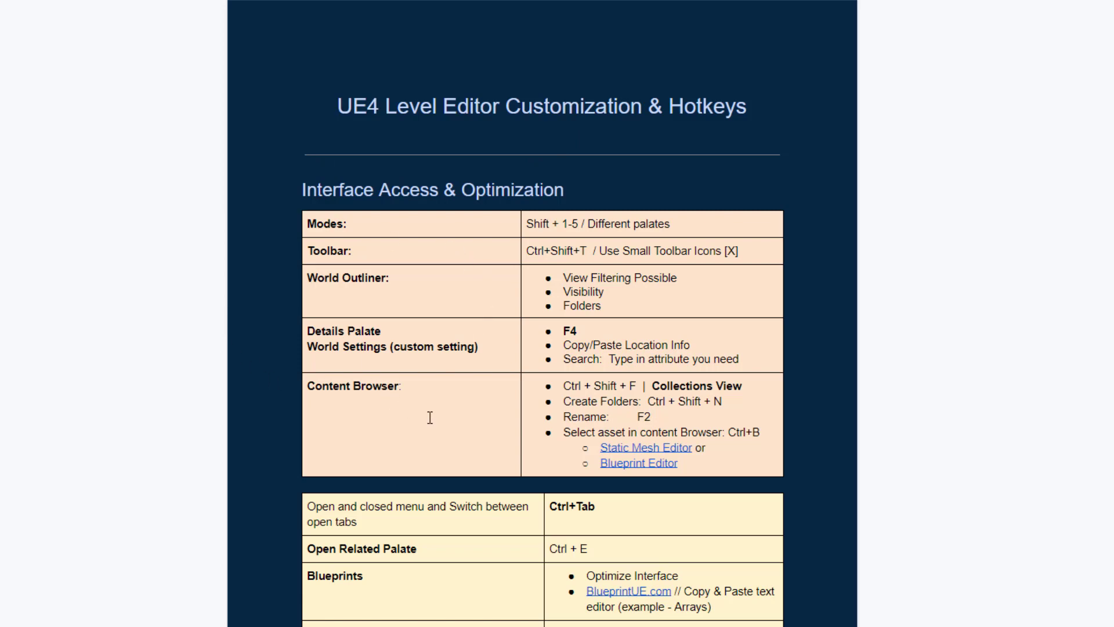
# Review the hotkey reference document from Interface Access & Optimization through the Navigation and Diagnostic tables
pyautogui.scroll(-8, 442, 406)
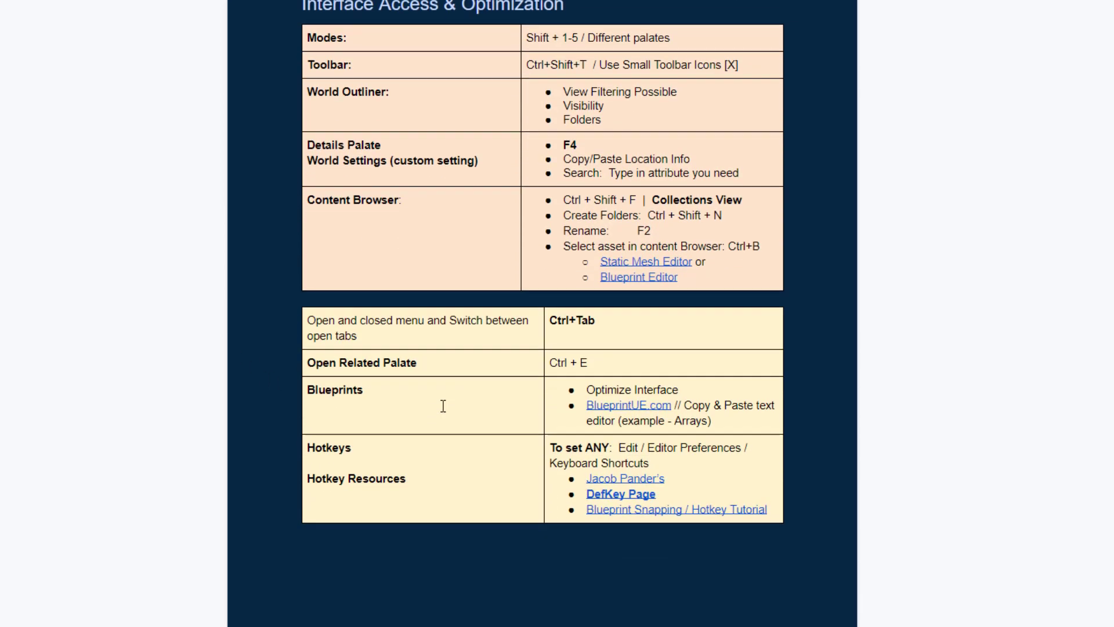
pyautogui.scroll(-8, 443, 405)
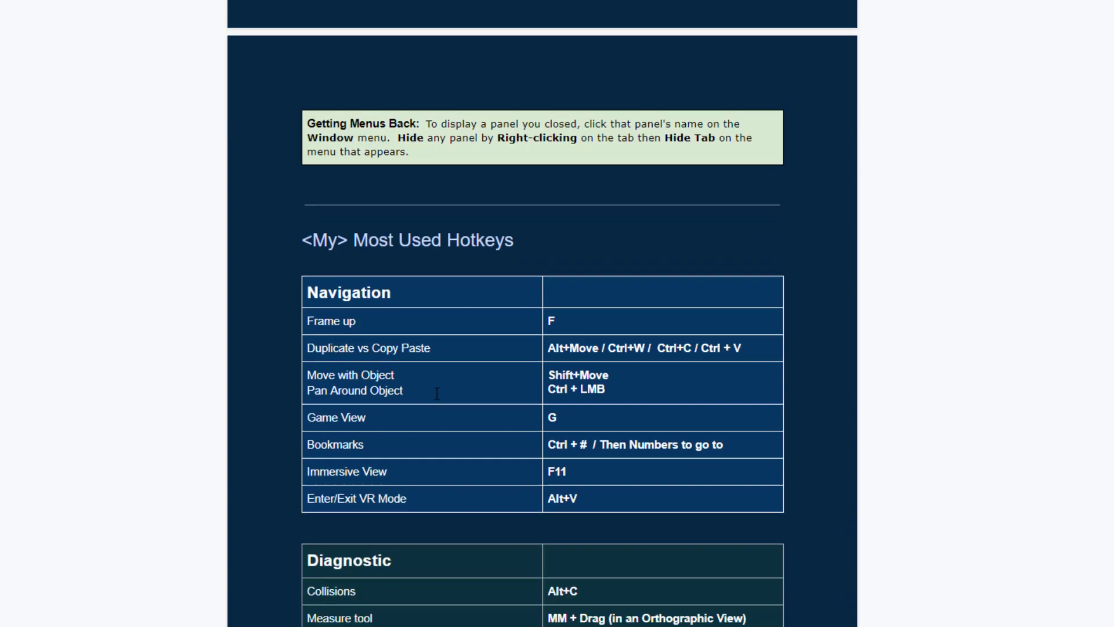
pyautogui.scroll(-12, 363, 237)
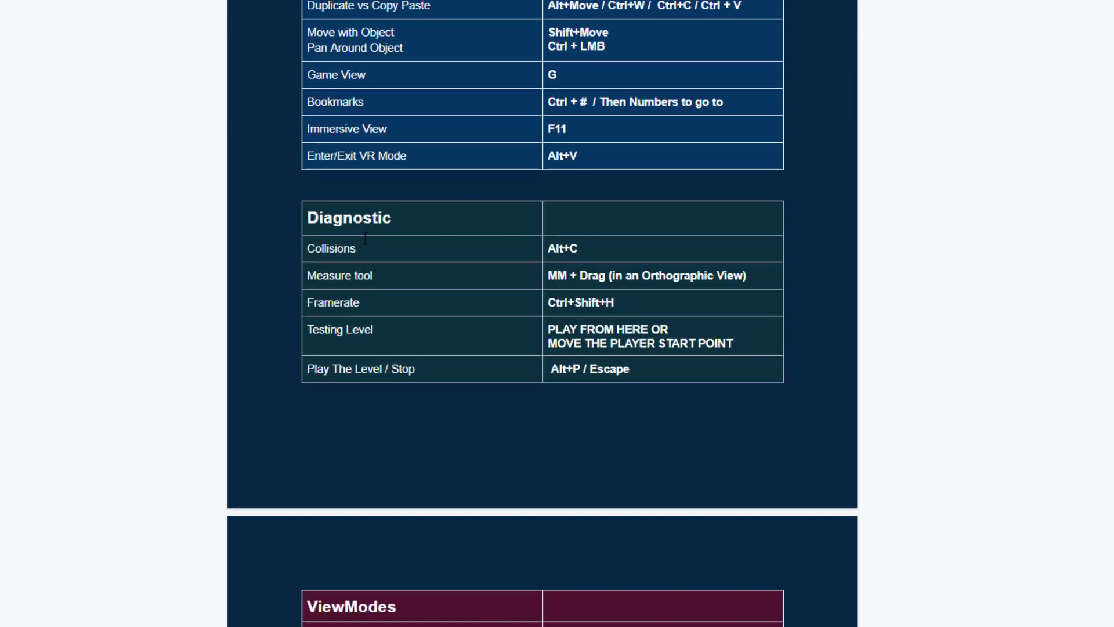
pyautogui.scroll(20, 362, 242)
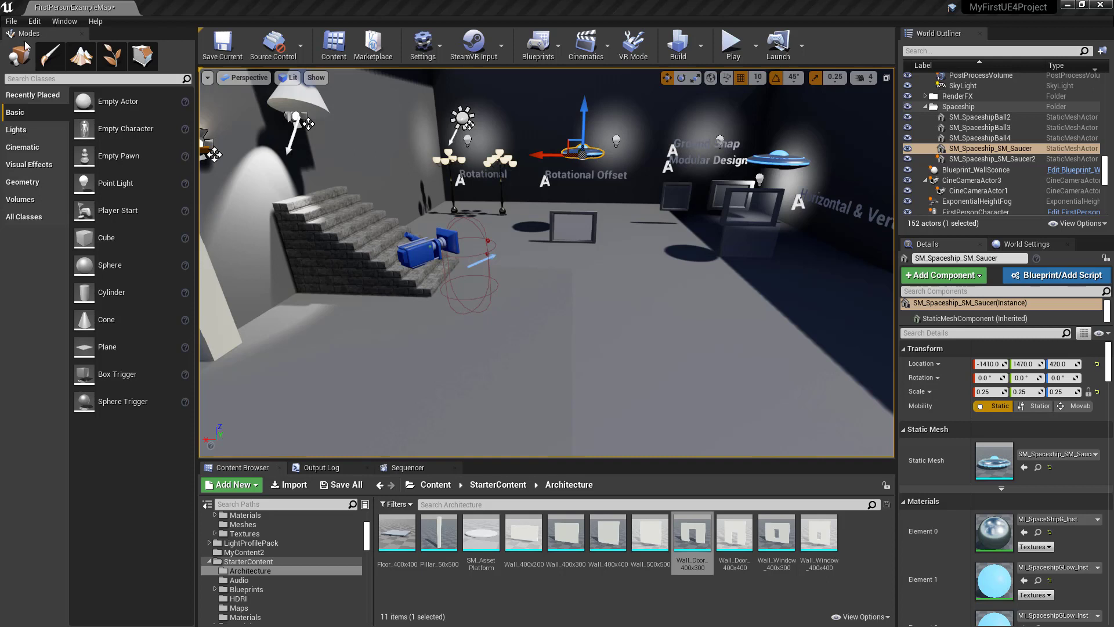
# Dock the Modes panel as a full-height column beside the viewport and narrow it
pyautogui.moveTo(45, 36); pyautogui.dragTo(8, 226)
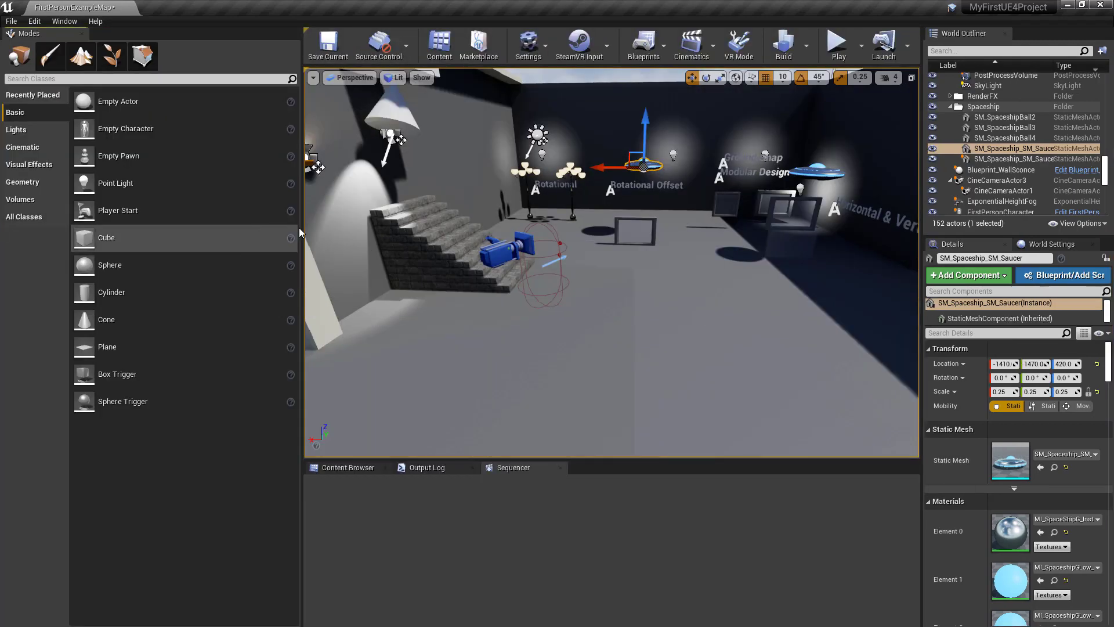
pyautogui.moveTo(257, 229); pyautogui.dragTo(180, 240)
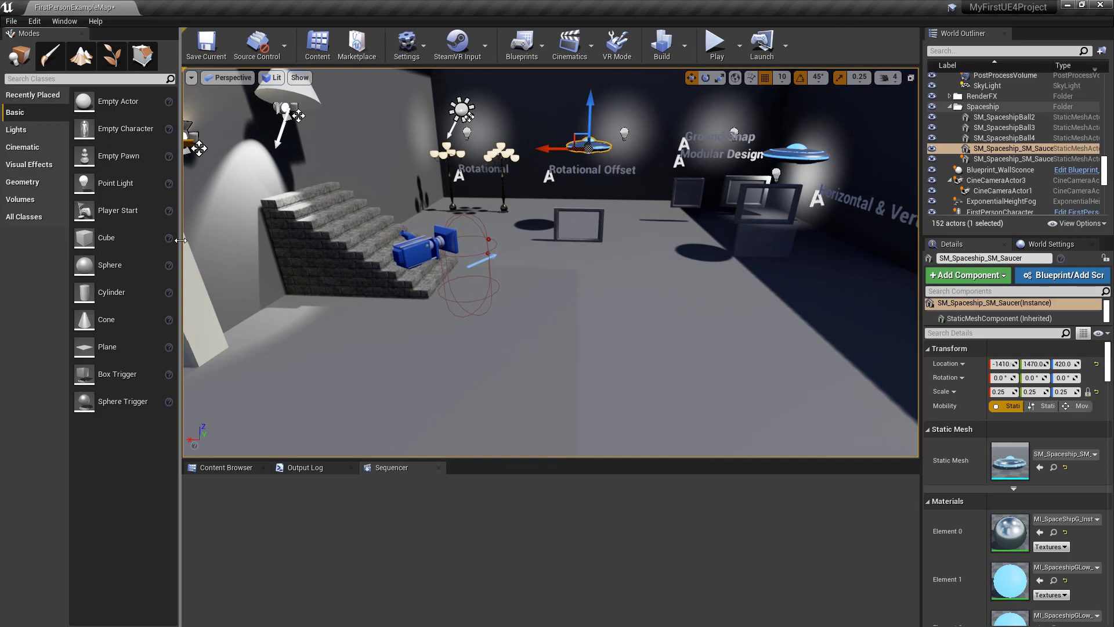
# Hide the tab of the Modes panel and bring it back
pyautogui.rightClick(51, 38)
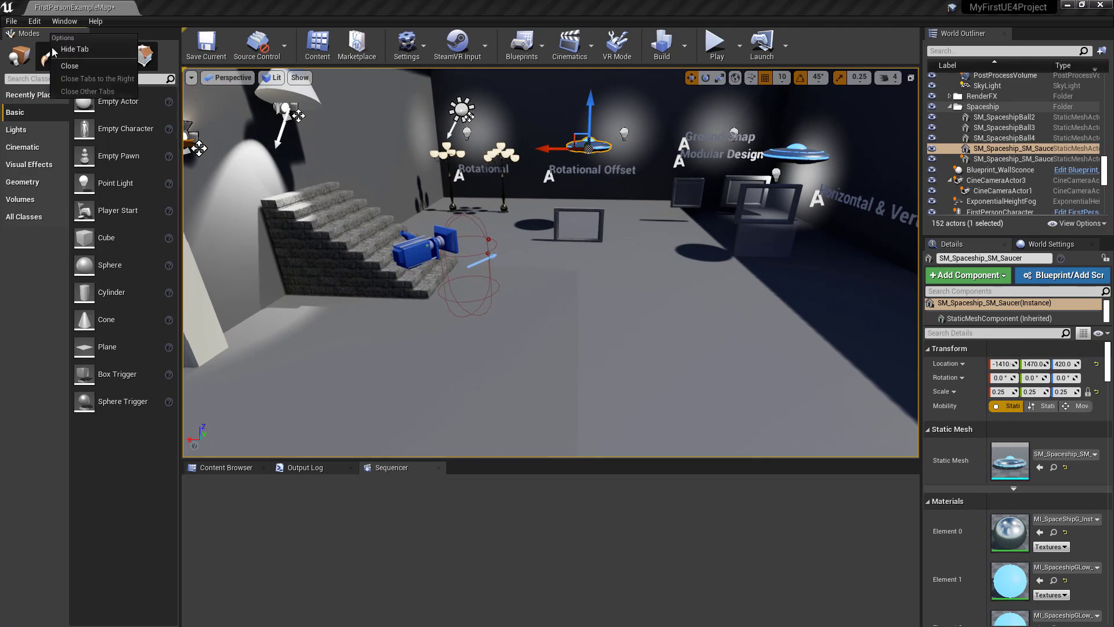
pyautogui.click(54, 50)
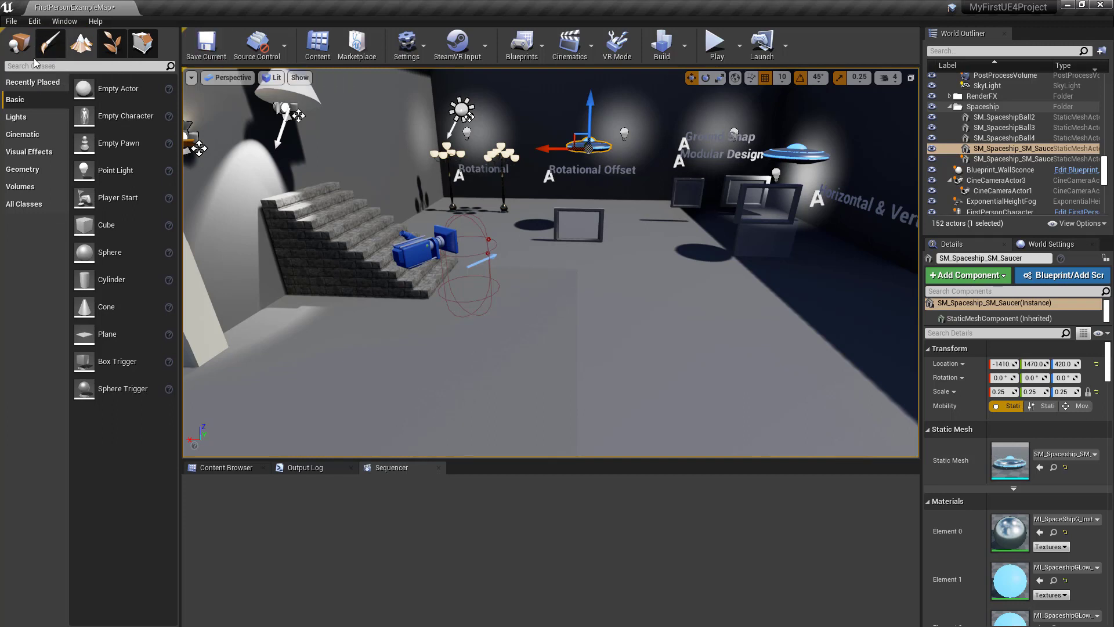
pyautogui.click(2, 31)
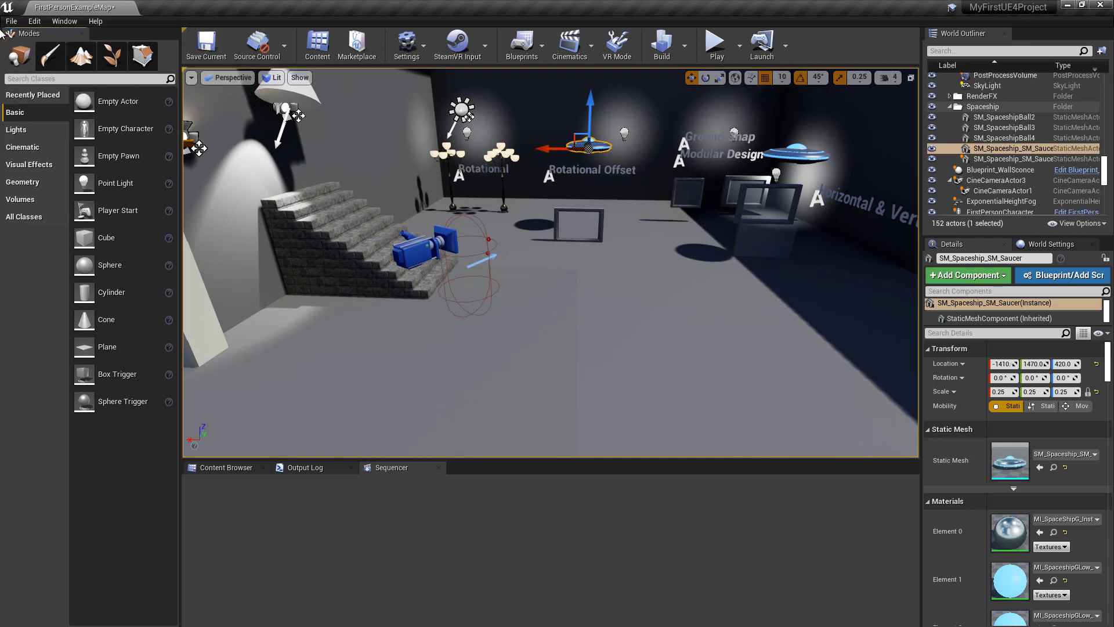
# Close the Modes panel, reopen it by cycling through the five editing modes, and return to Place mode
pyautogui.click(81, 33)
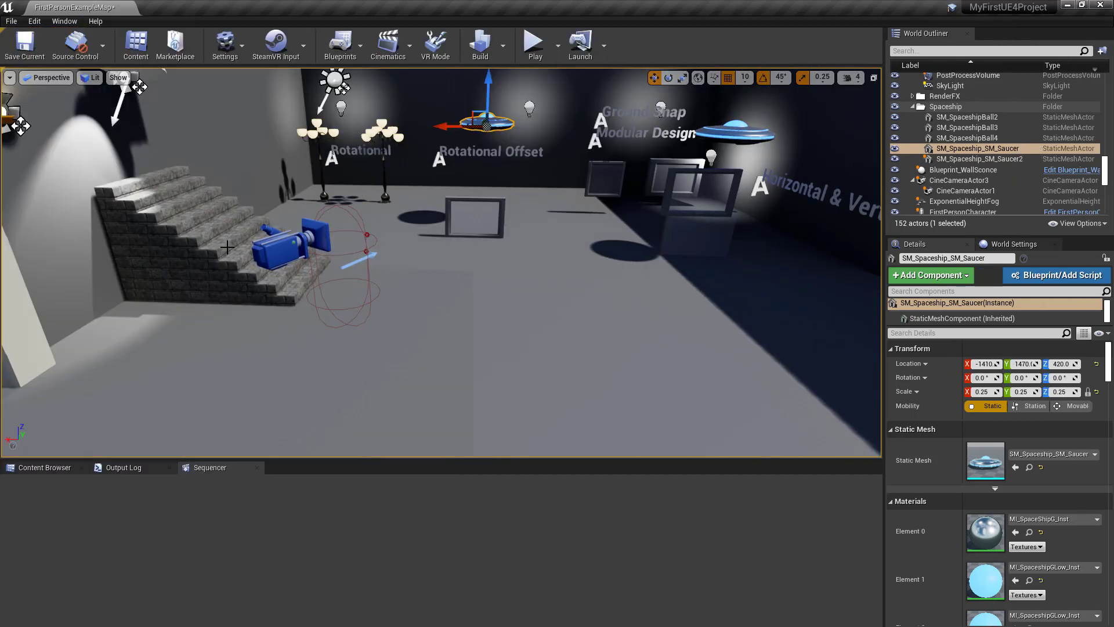
pyautogui.hotkey('shift', '1')
pyautogui.hotkey('shift', '2')
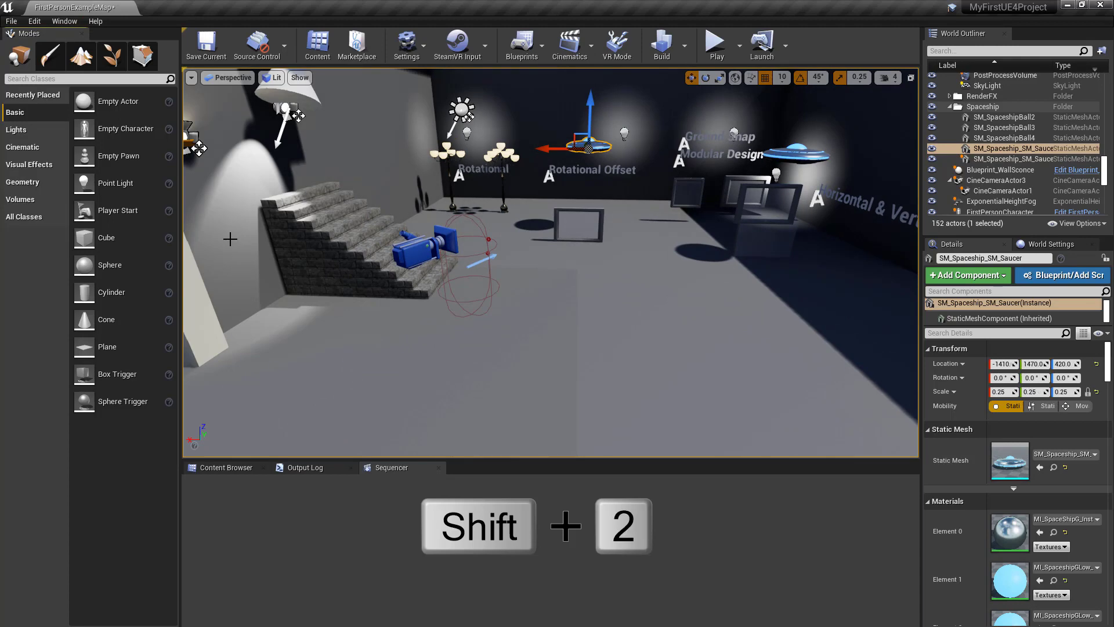
pyautogui.hotkey('shift', '3')
pyautogui.hotkey('shift', '4')
pyautogui.hotkey('shift', '5')
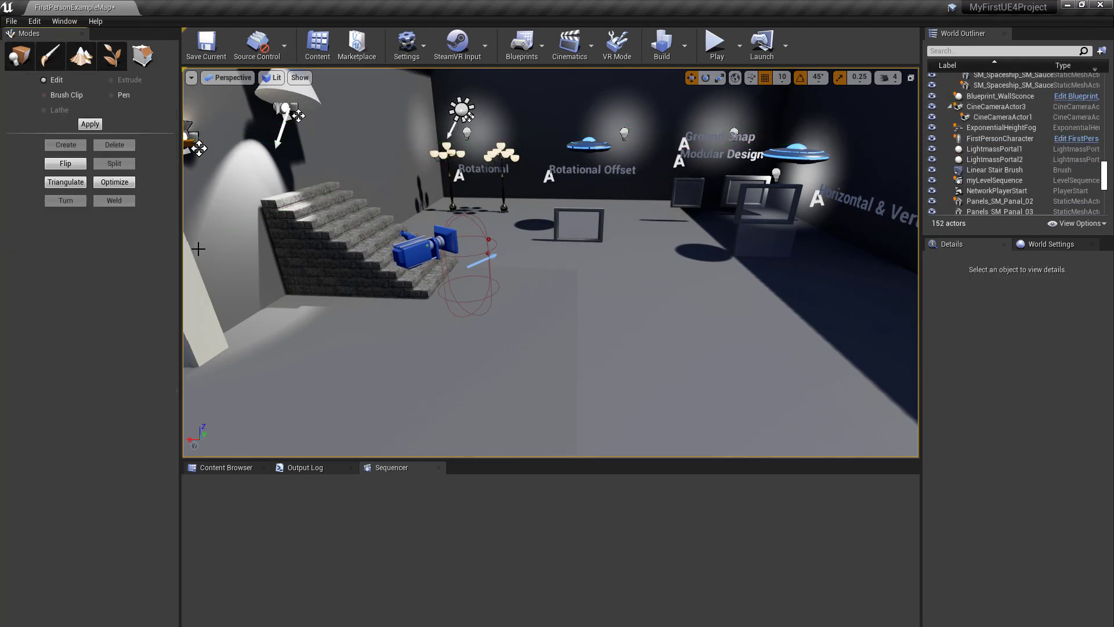
pyautogui.click(19, 55)
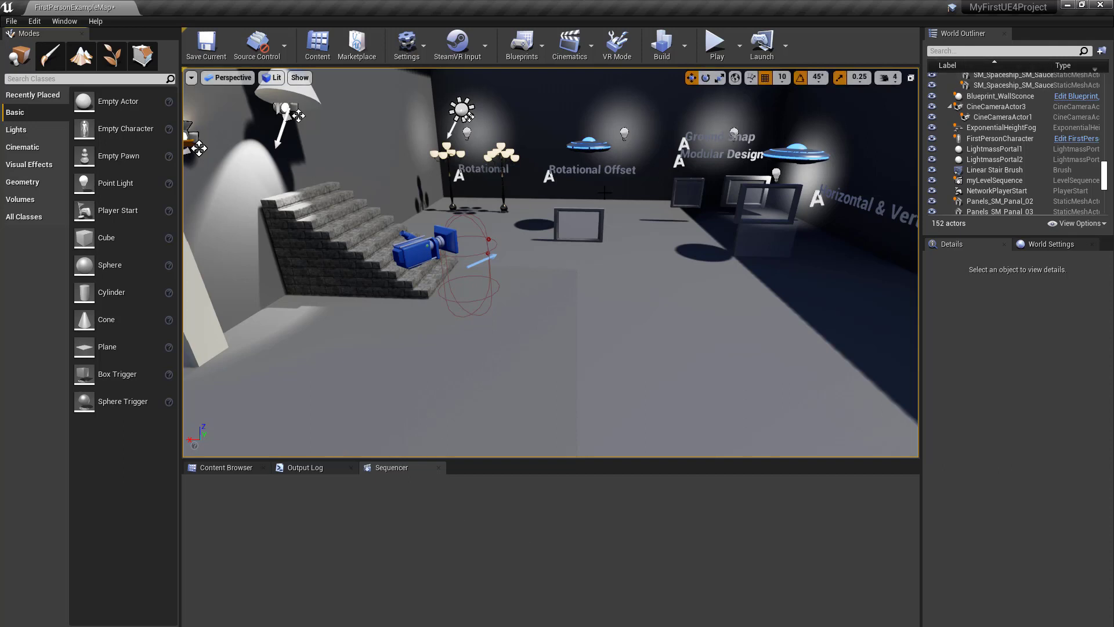
# Show the viewport in full-screen immersive view and return to the normal editor layout
pyautogui.moveTo(453, 281); pyautogui.dragTo(487, 264, button='right')
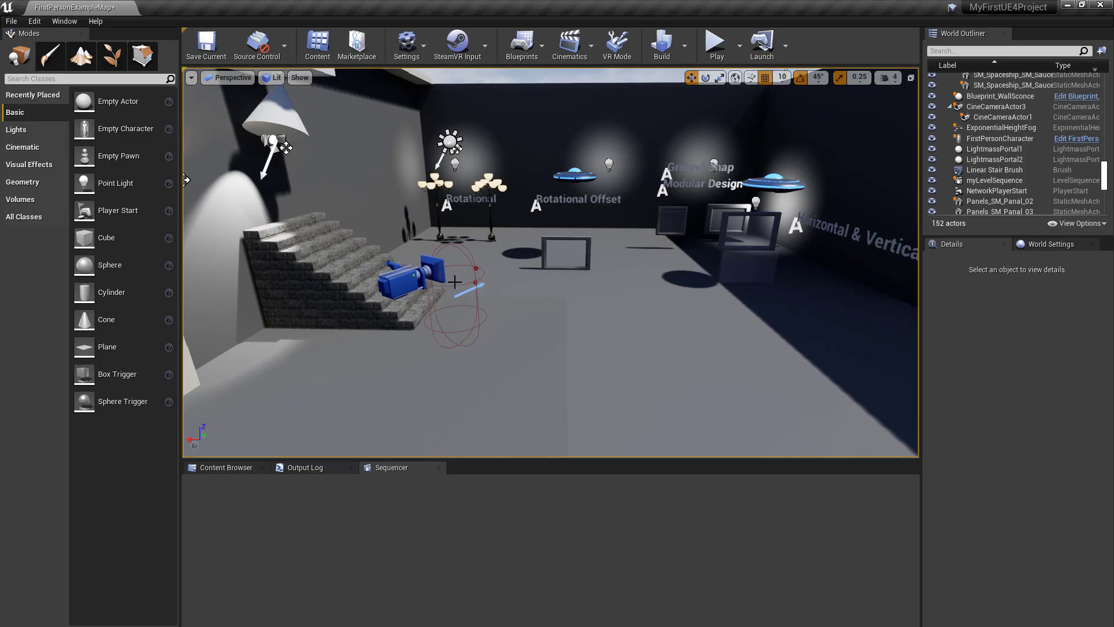
pyautogui.press('F11')
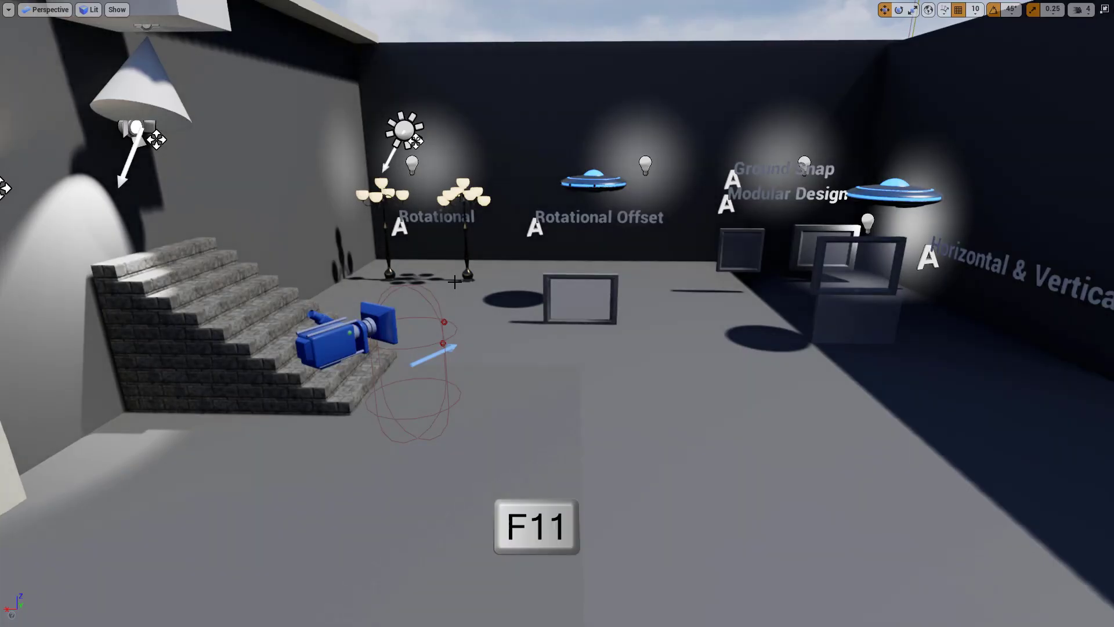
pyautogui.press('F11')
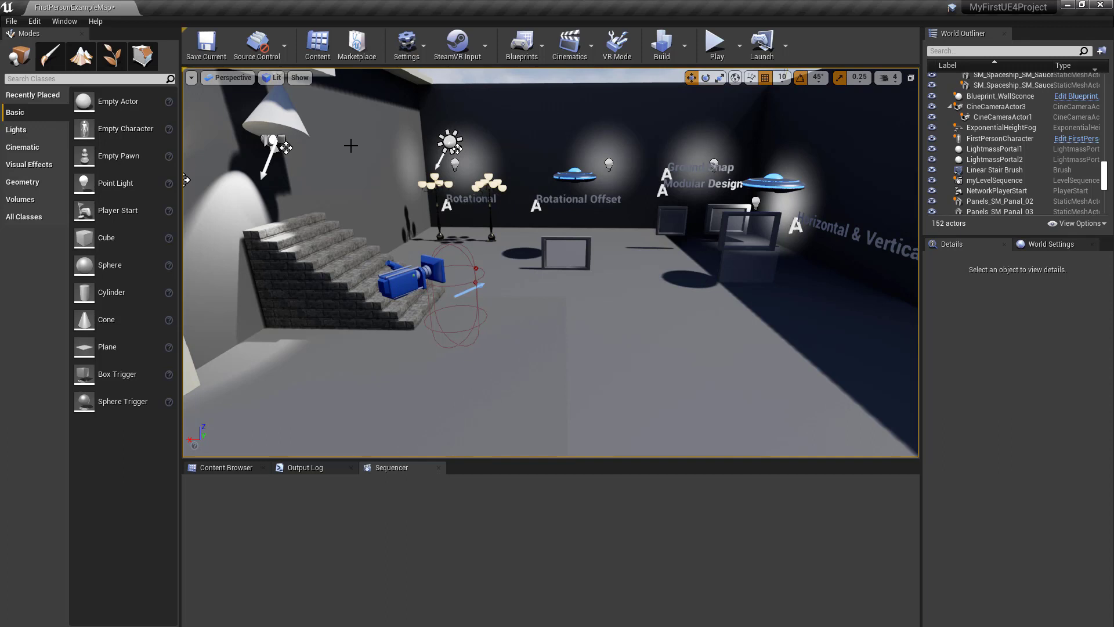
# Find the toolbar settings in Editor Preferences, enable Use Small Tool Bar Icons, and return to the FirstPersonExampleMap level
pyautogui.click(42, 22)
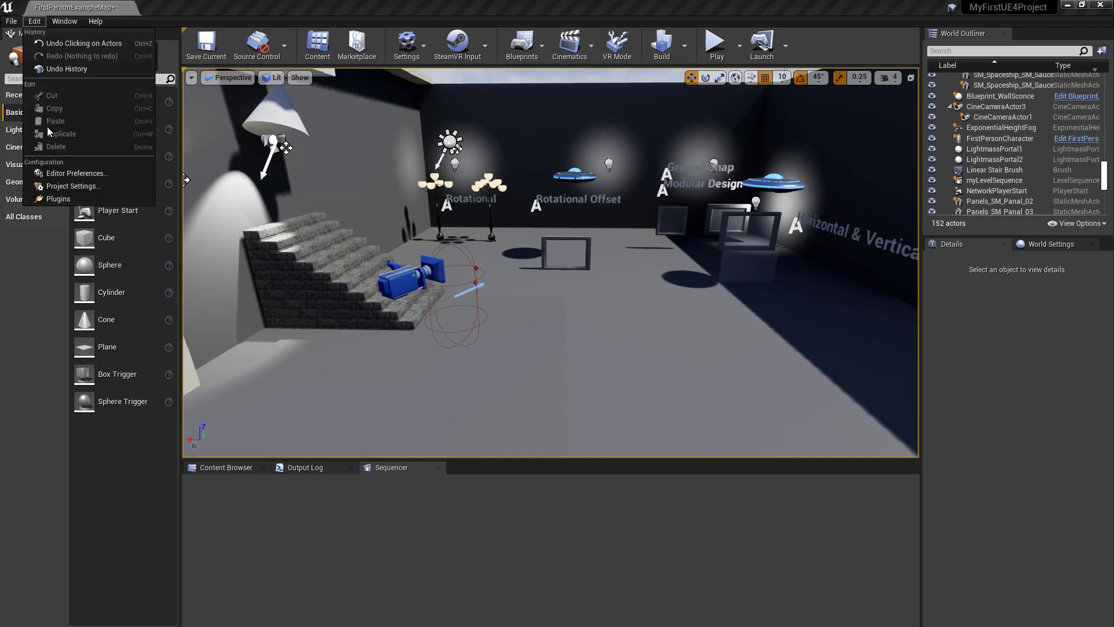
pyautogui.click(65, 172)
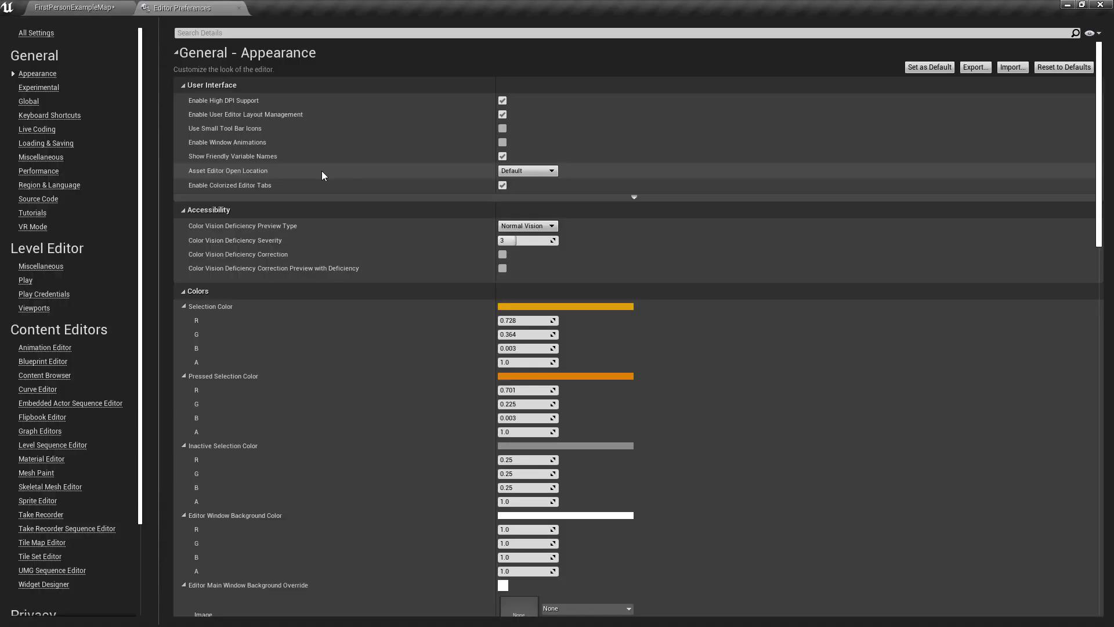
pyautogui.click(263, 32)
pyautogui.write('toolbar')
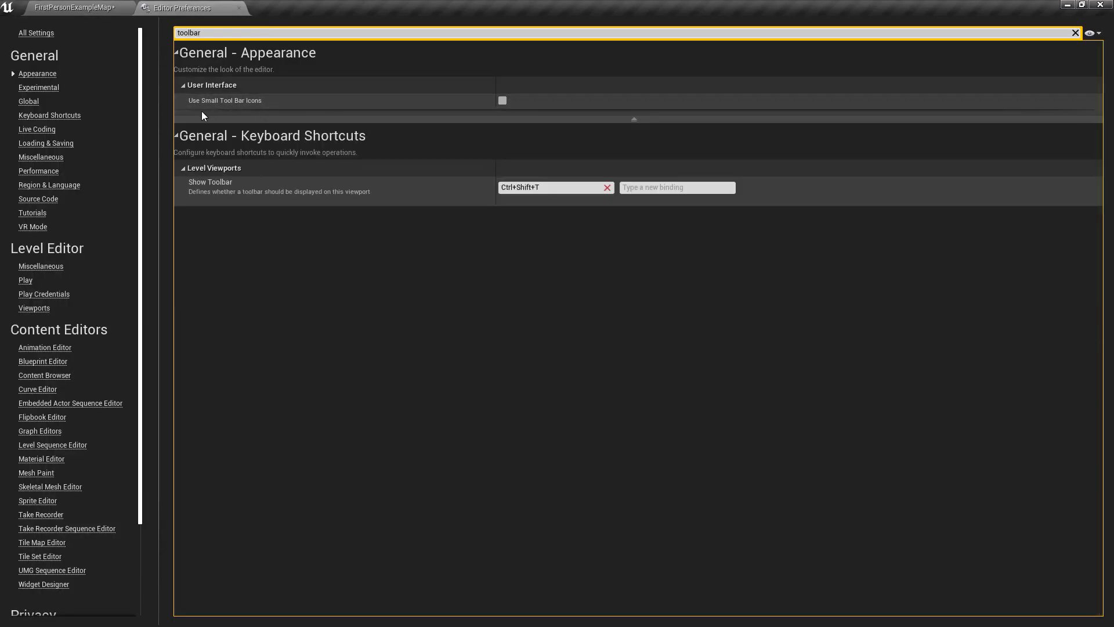
pyautogui.click(502, 102)
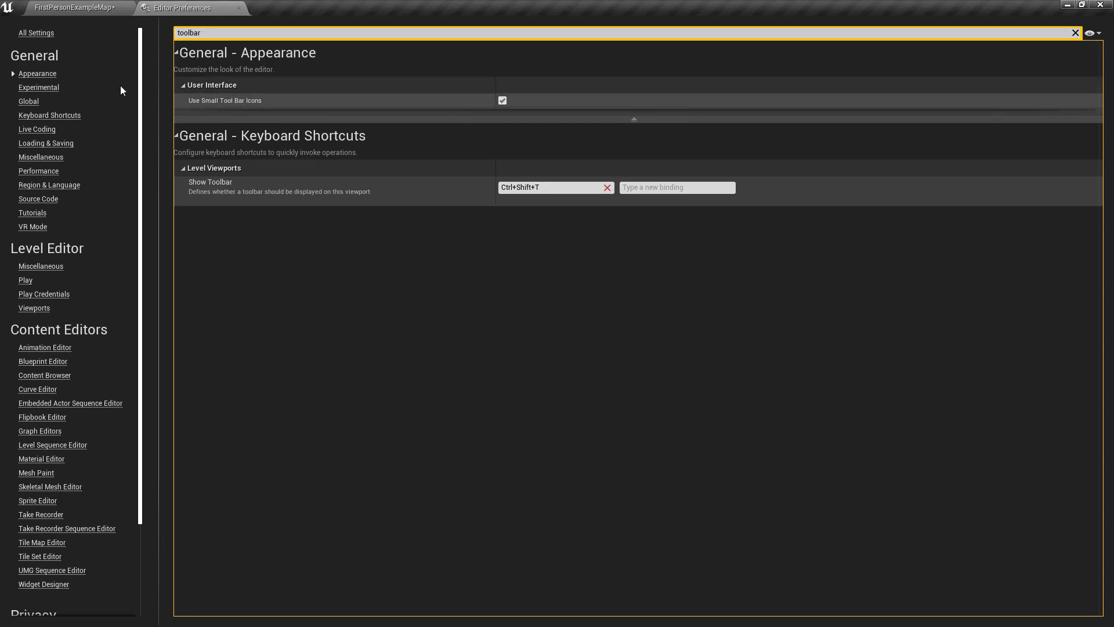
pyautogui.click(77, 9)
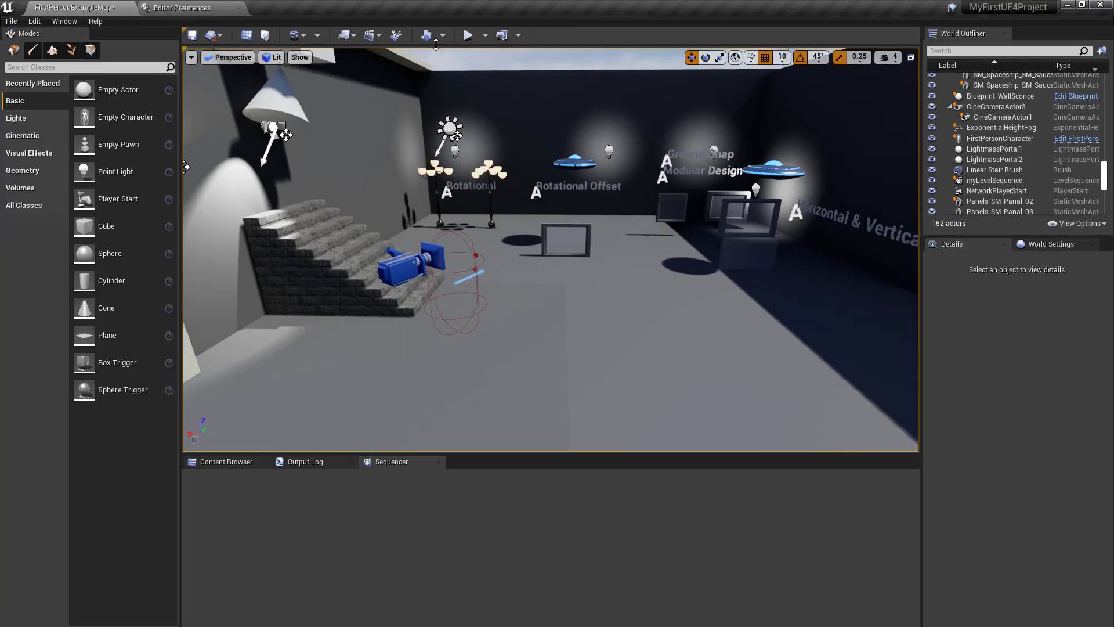
# Play the level in the viewport and stop the play session
pyautogui.moveTo(520, 313); pyautogui.dragTo(516, 354)
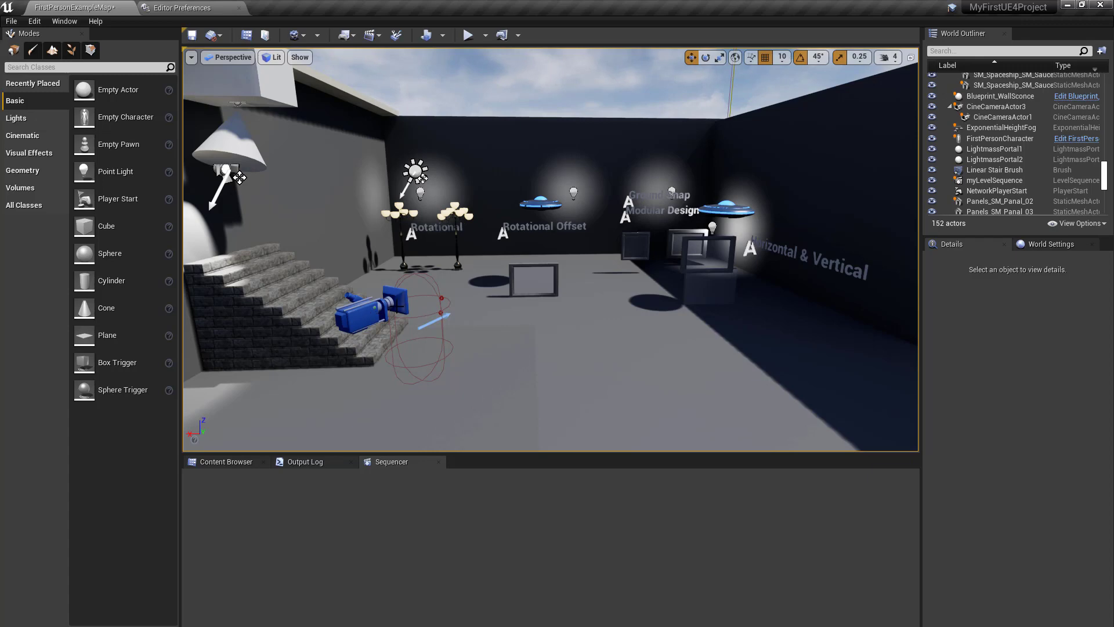
pyautogui.hotkey('alt', 'p')
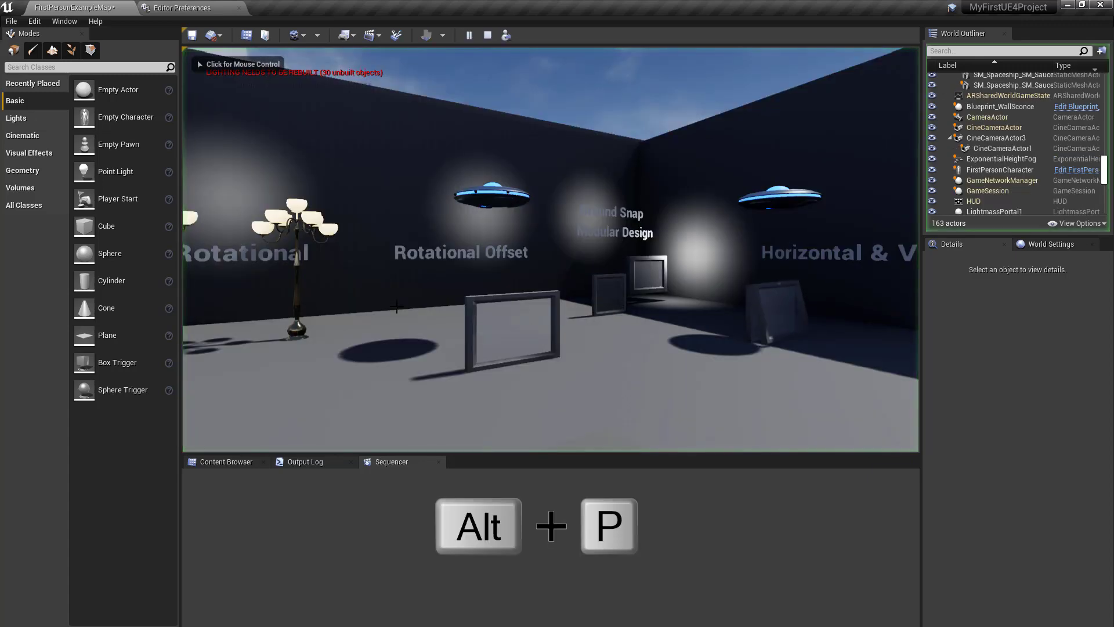
pyautogui.click(458, 278)
pyautogui.press('Escape')
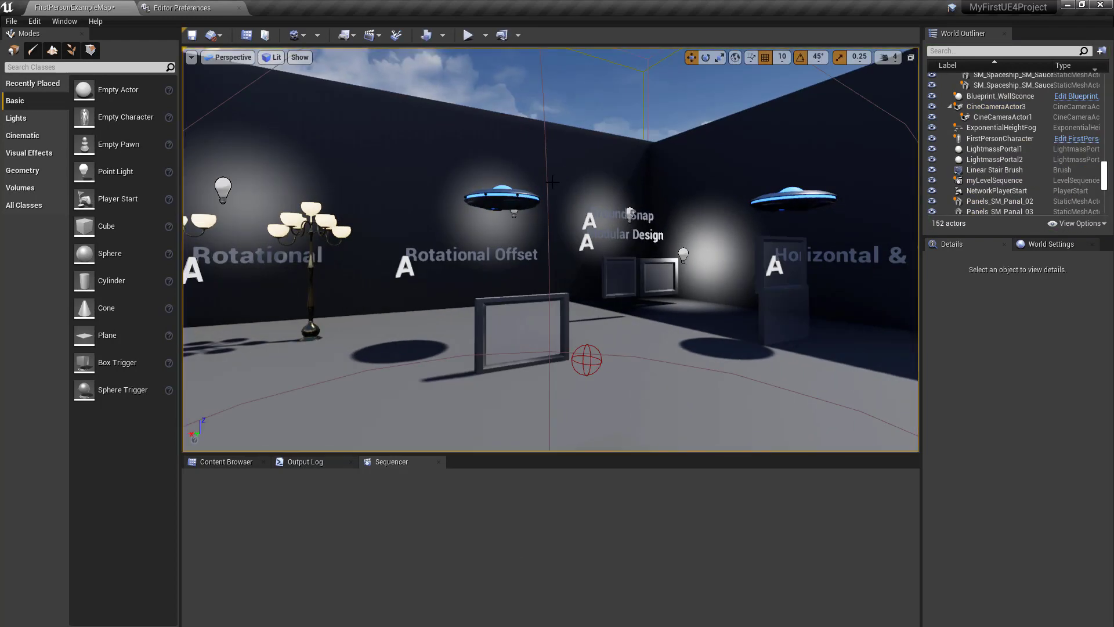
# Hide the viewport toolbar and show it again
pyautogui.hotkey('alt', 'v')
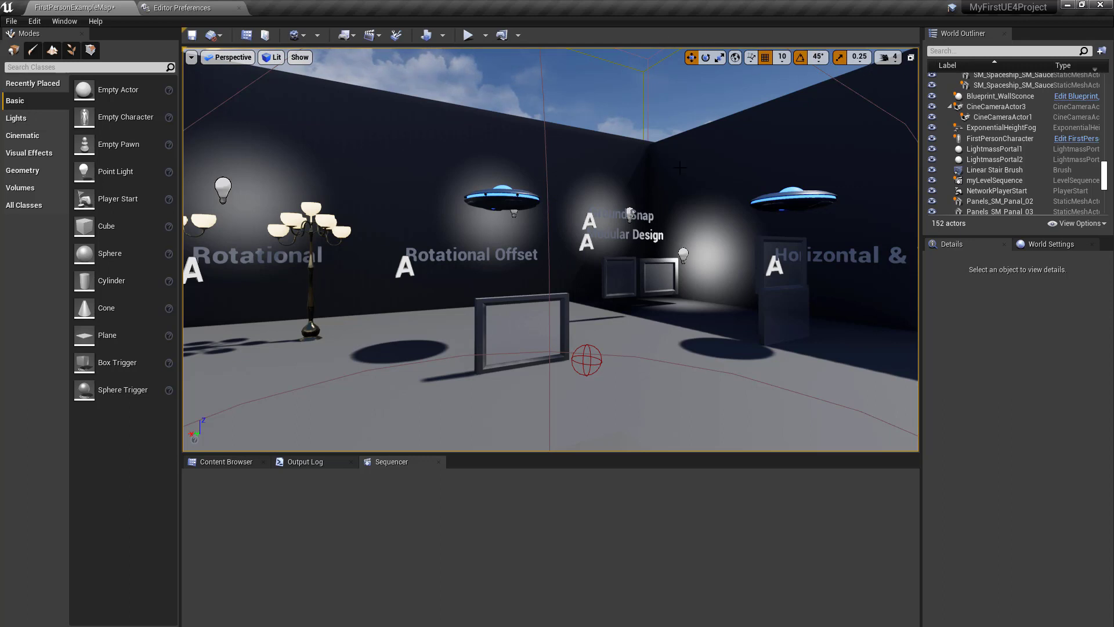
pyautogui.hotkey('ctrl', 'shift', 't')
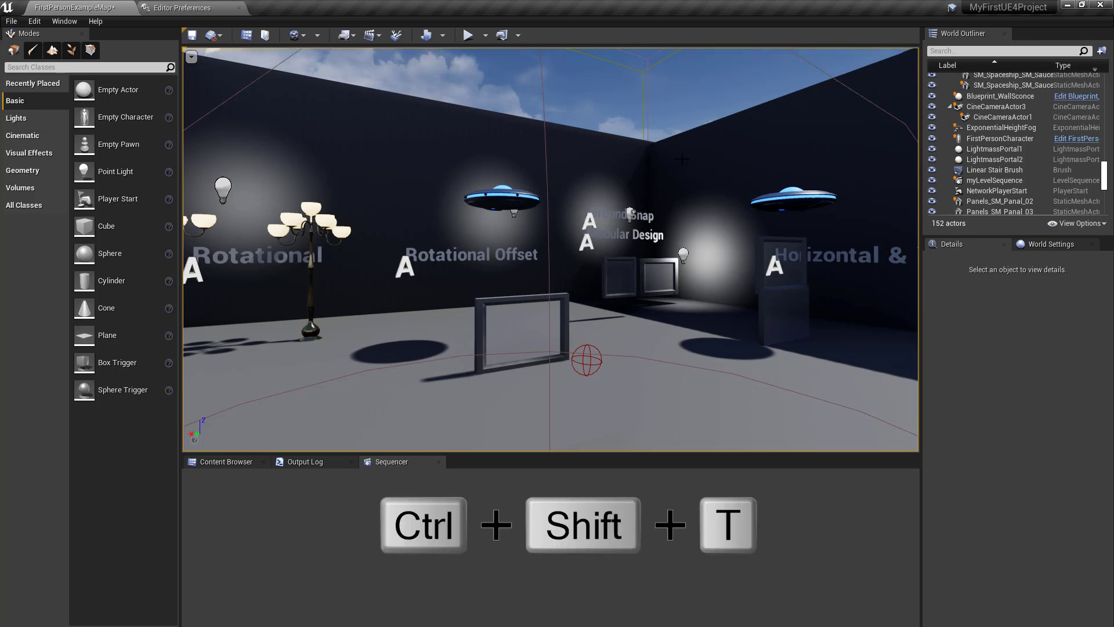
pyautogui.hotkey('ctrl', 'shift', 't')
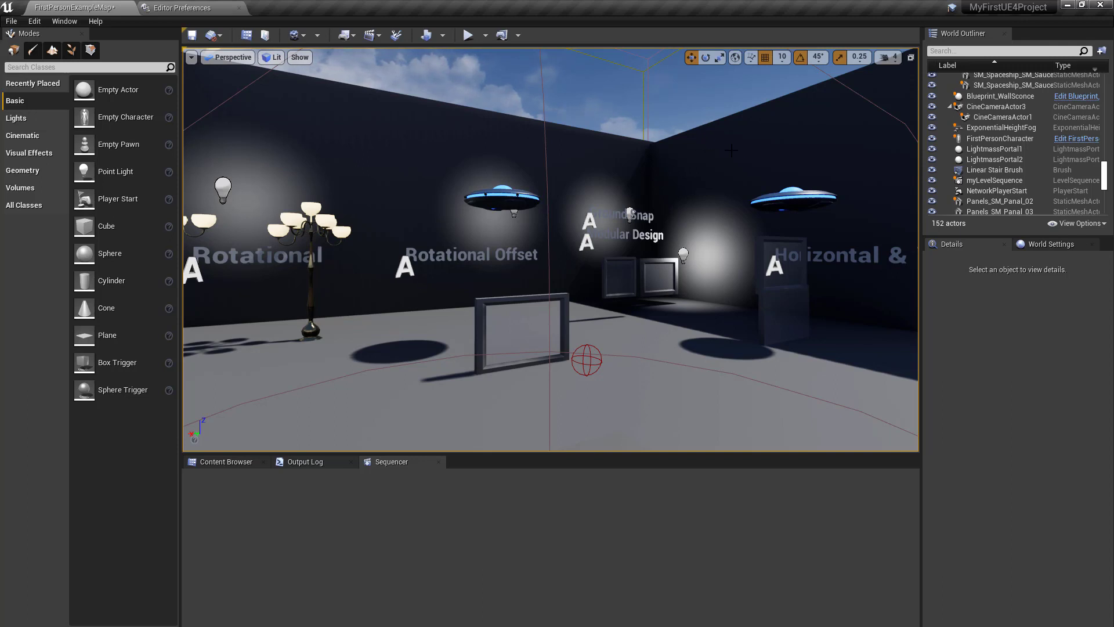
# Make the World Outliner slightly taller by shrinking the Details panel
pyautogui.moveTo(953, 235)
pyautogui.mouseDown()
pyautogui.moveTo(953, 267)
pyautogui.moveTo(953, 257)
pyautogui.mouseUp()
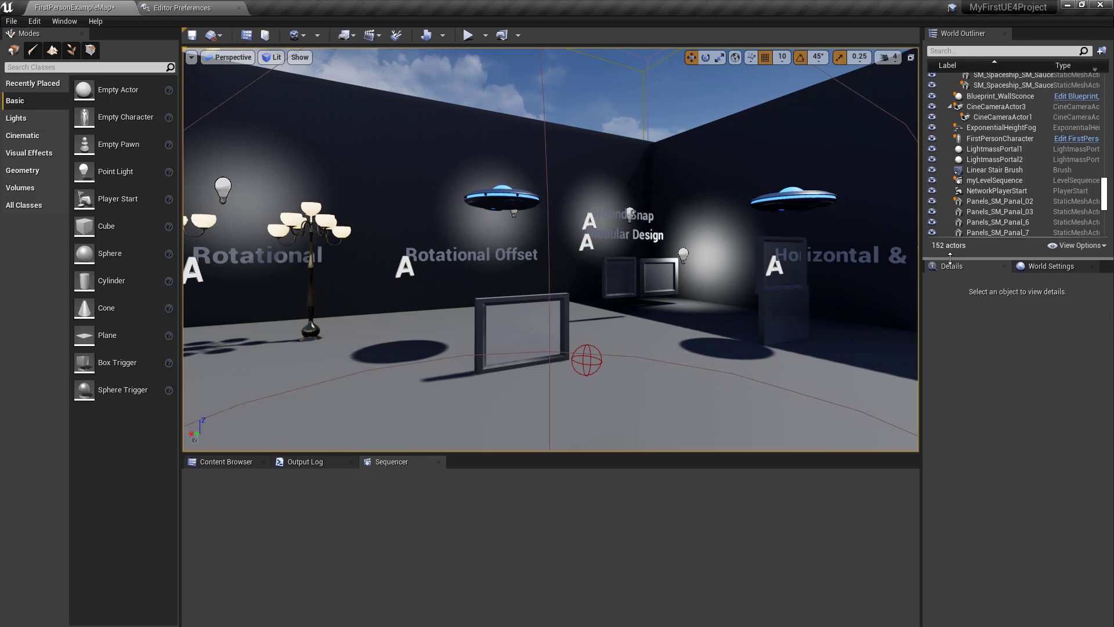
pyautogui.scroll(4, 1023, 166)
pyautogui.moveTo(1104, 183); pyautogui.dragTo(929, 81)
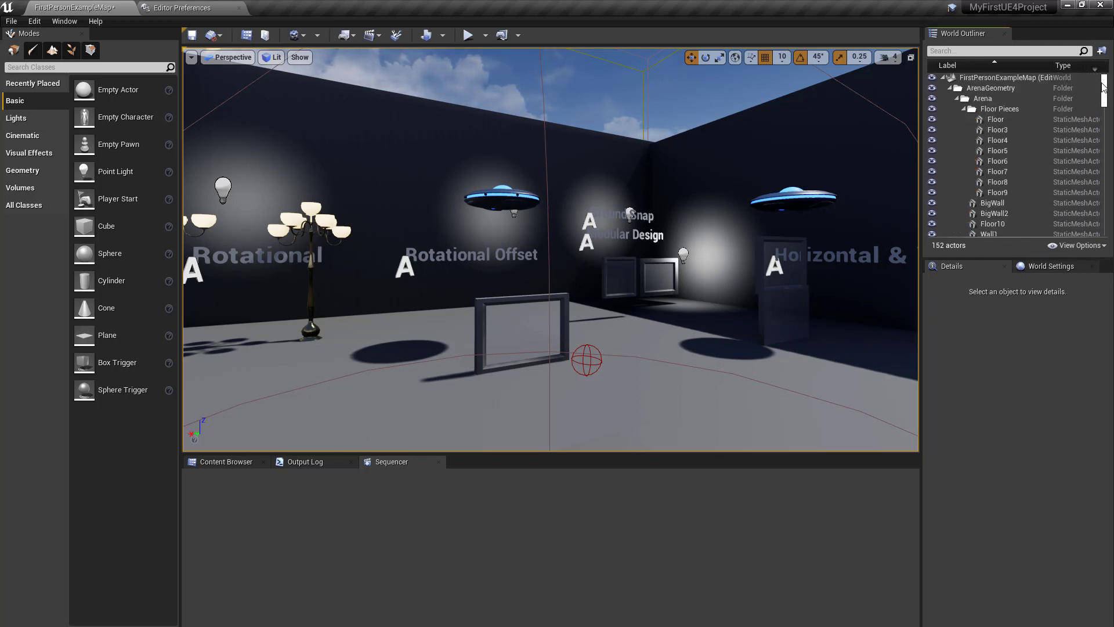
# Toggle the visibility of the whole FirstPersonExampleMap off and on, and hide and reshow its Floor Pieces and walls
pyautogui.click(932, 77)
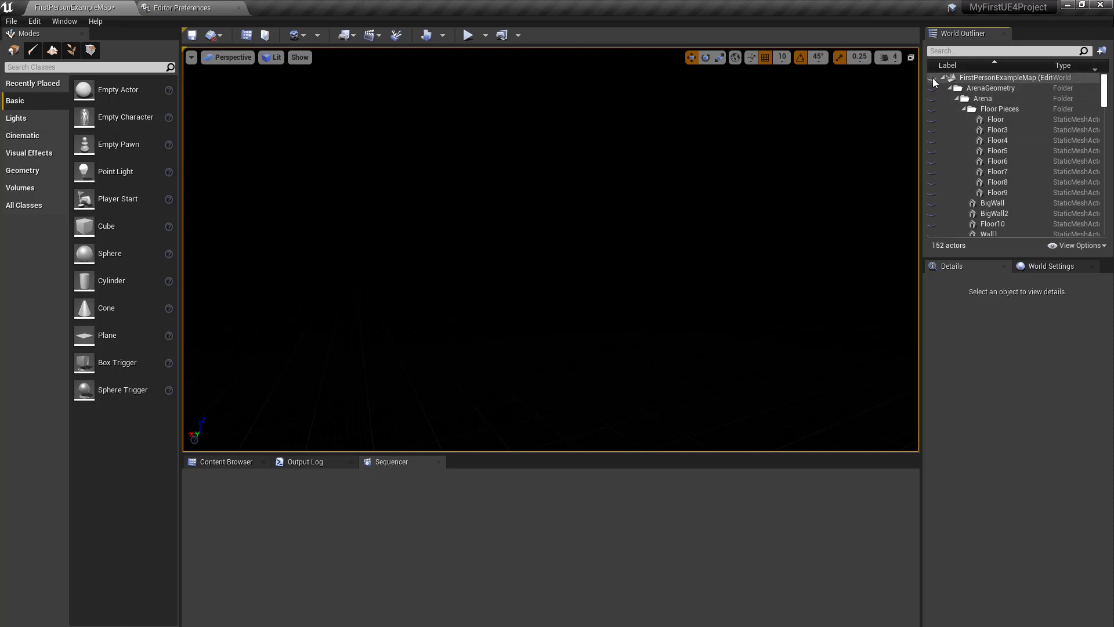
pyautogui.click(932, 78)
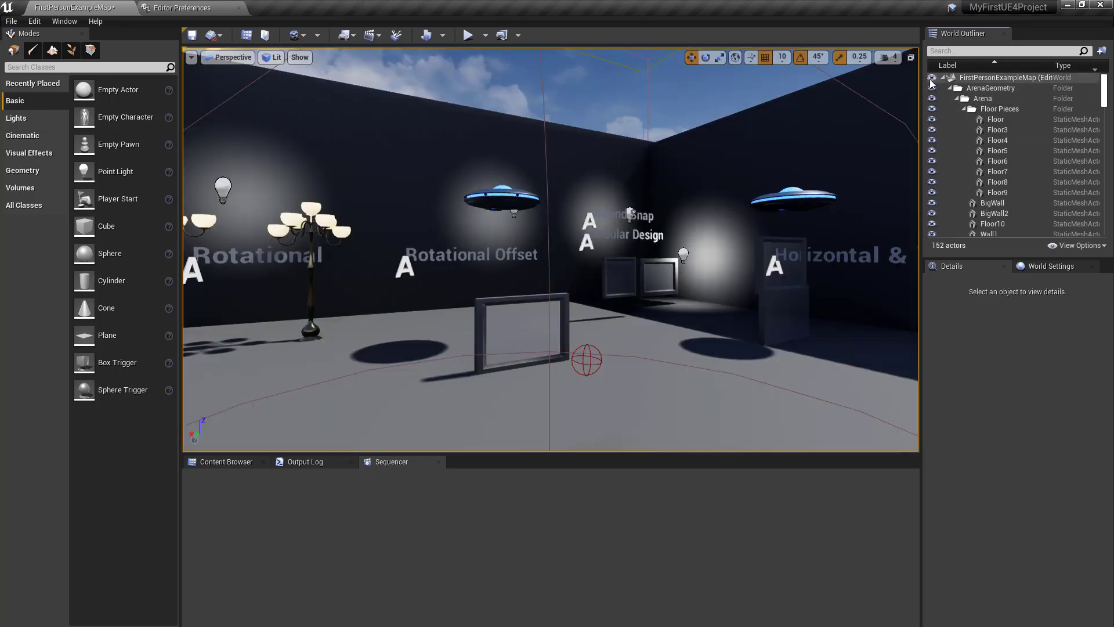
pyautogui.moveTo(934, 87); pyautogui.dragTo(933, 135)
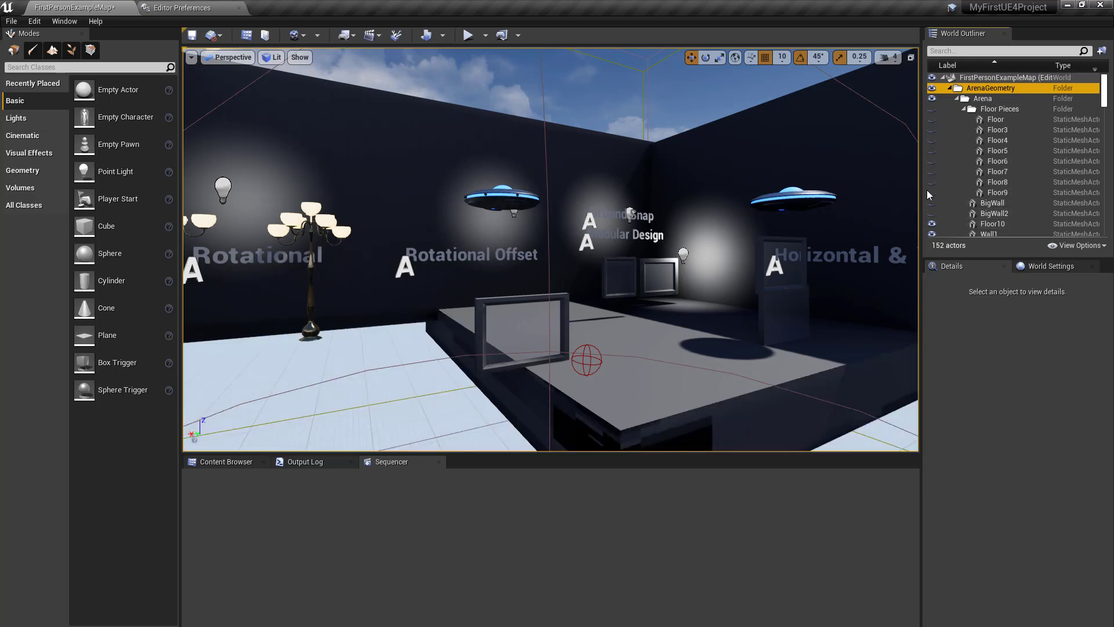
pyautogui.click(932, 109)
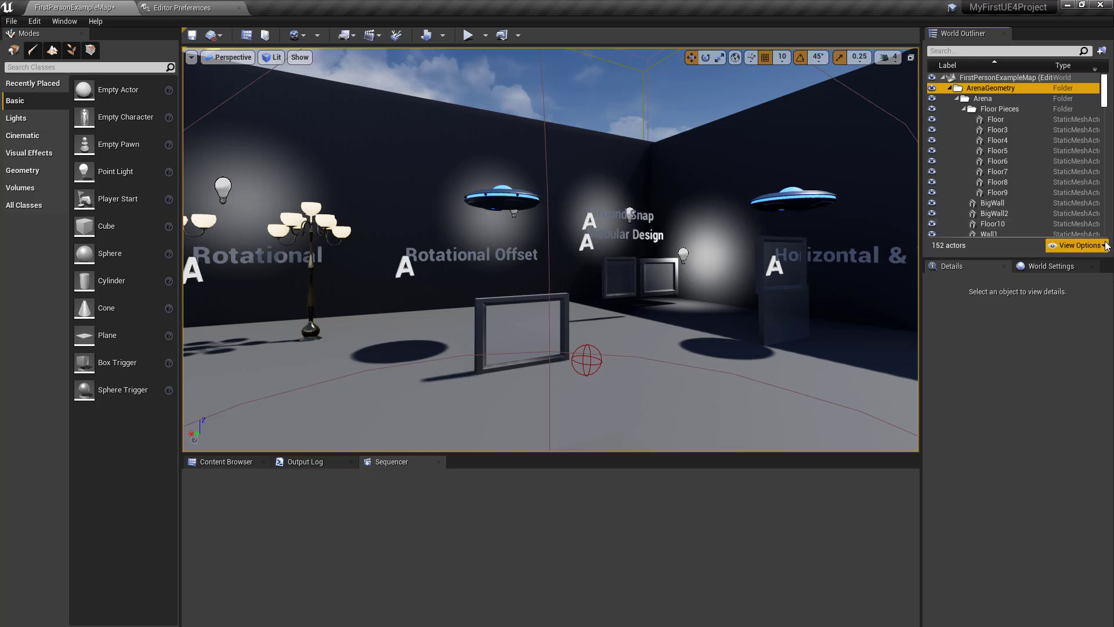
# Select Floor3 and limit the World Outliner to only selected actors, then turn that filter off again
pyautogui.click(1079, 246)
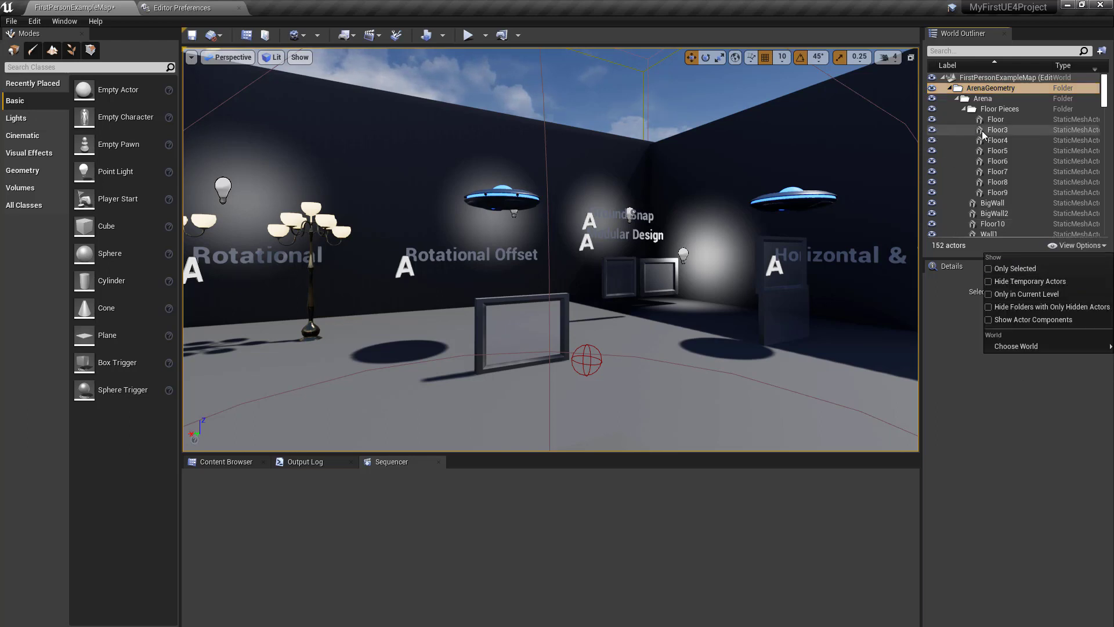
pyautogui.click(998, 130)
pyautogui.click(1078, 246)
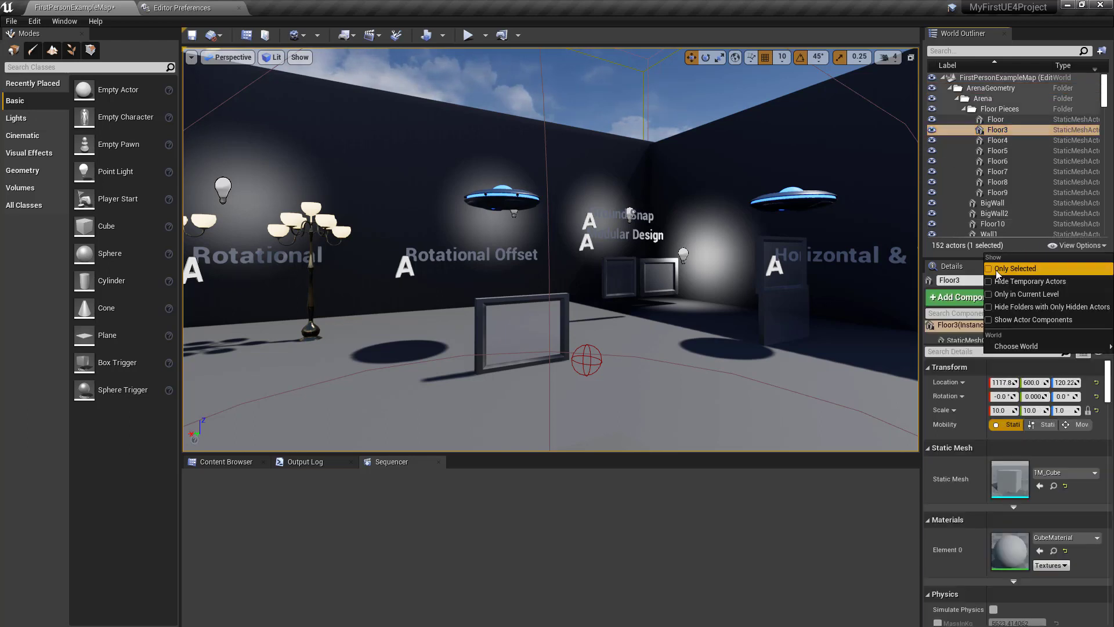
pyautogui.click(990, 270)
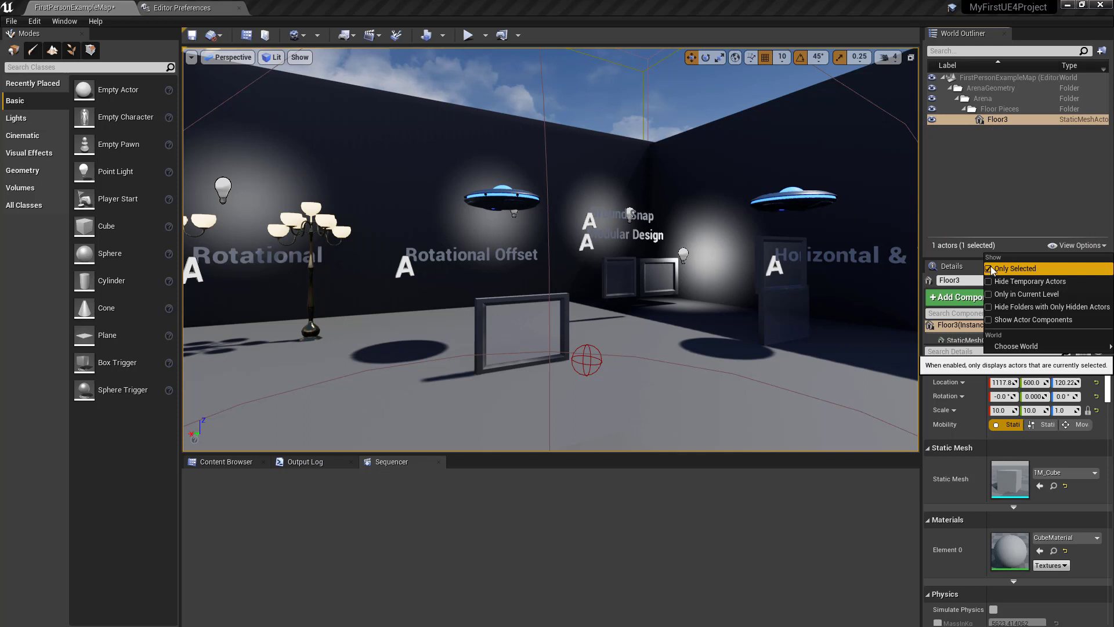
pyautogui.click(990, 270)
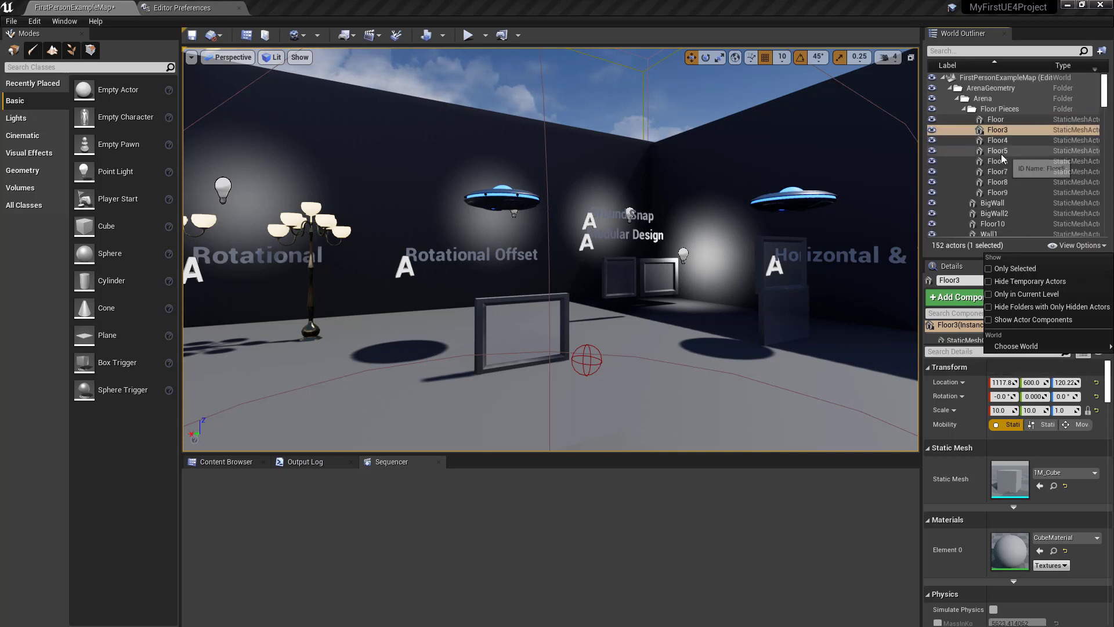
# Group Floor3 through Floor7 into a new folder within Floor Pieces, then undo the grouping
pyautogui.click(994, 174)
pyautogui.keyDown('shift'); pyautogui.click(994, 173); pyautogui.keyUp('shift')
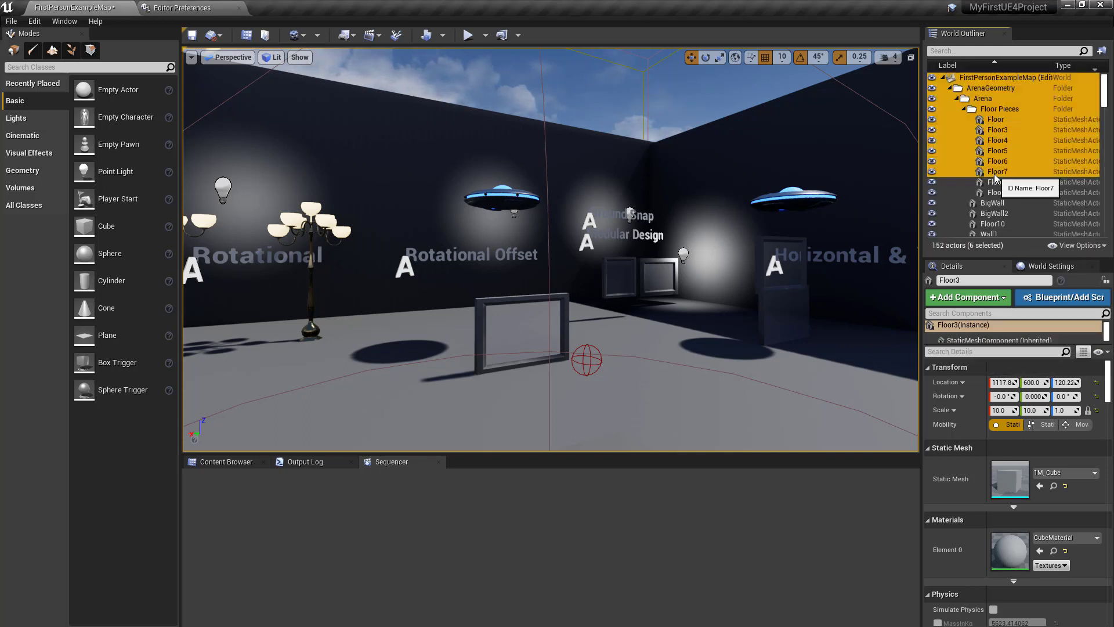
pyautogui.click(994, 173)
pyautogui.keyDown('shift'); pyautogui.click(1002, 131); pyautogui.keyUp('shift')
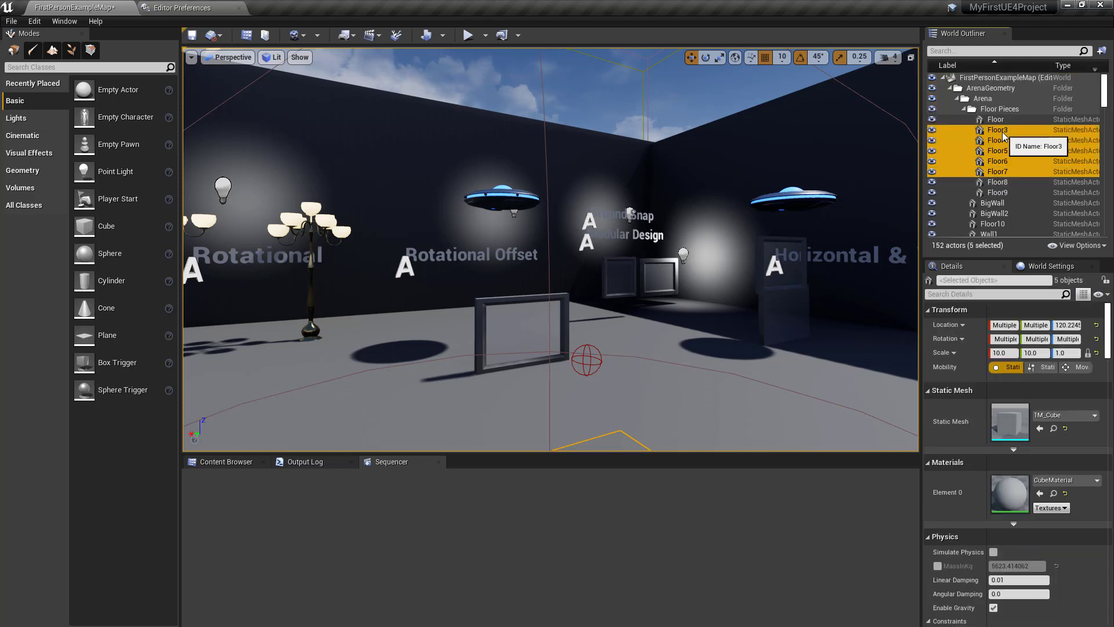
pyautogui.click(1102, 51)
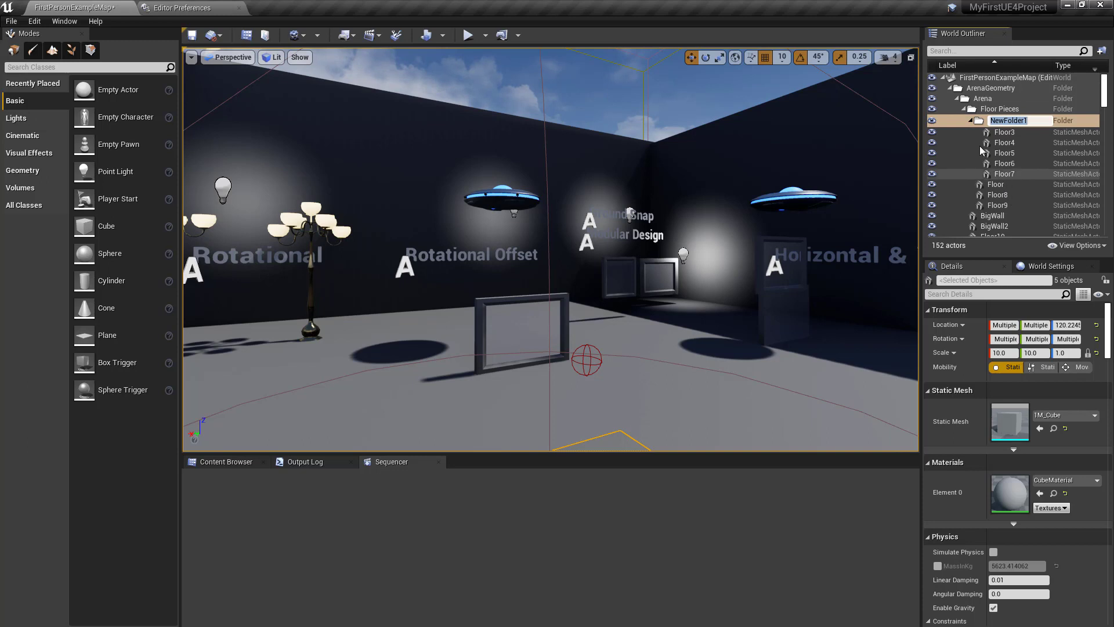
pyautogui.hotkey('ctrl', 'z')
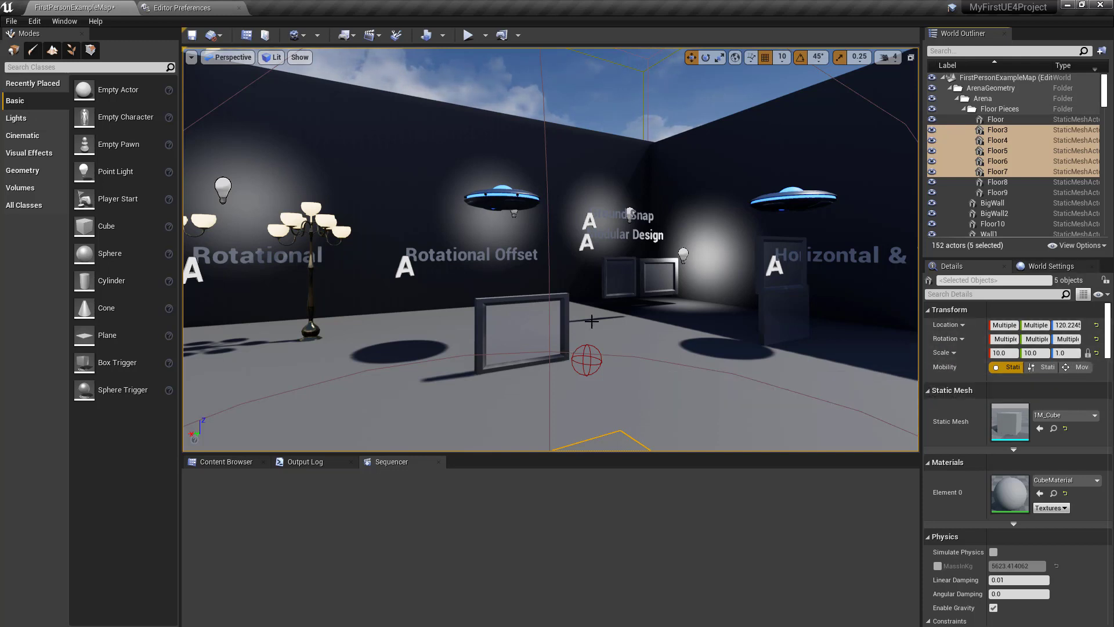
# Copy the location of the flying saucer SM_Spaceship_SM_Saucer near the Rotational Offset text
pyautogui.press('f')
pyautogui.moveTo(617, 296); pyautogui.dragTo(569, 232)
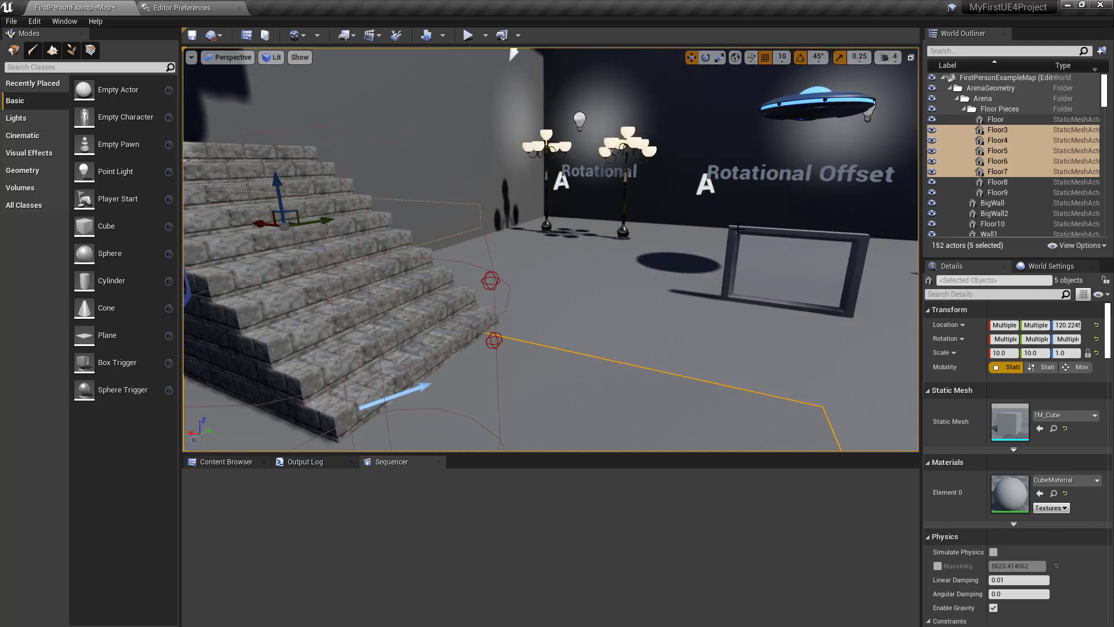
pyautogui.click(737, 230)
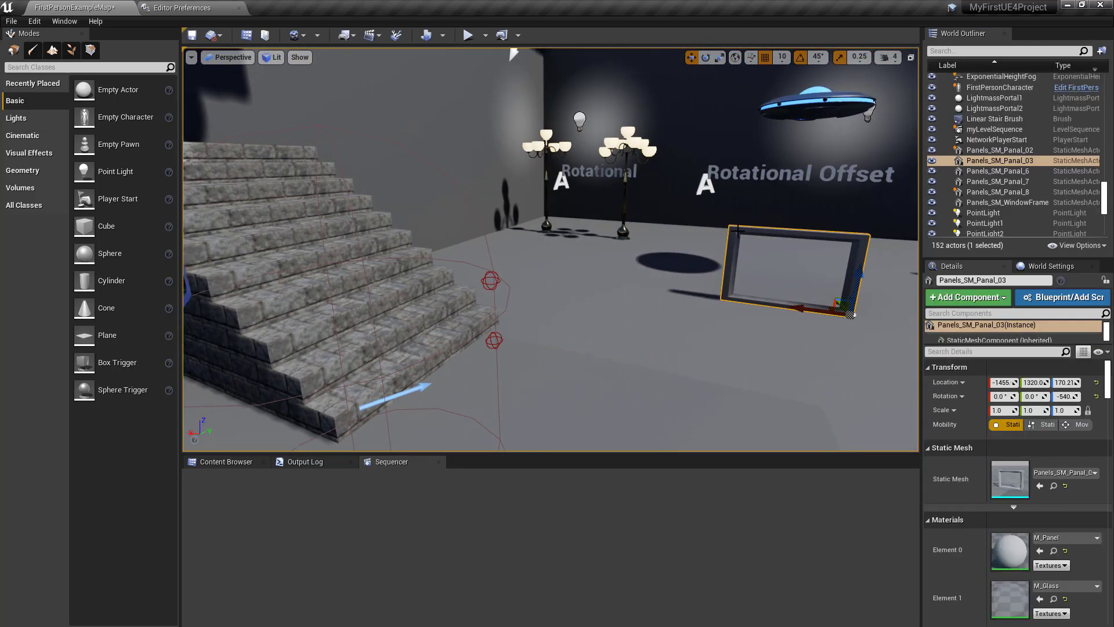
pyautogui.click(795, 96)
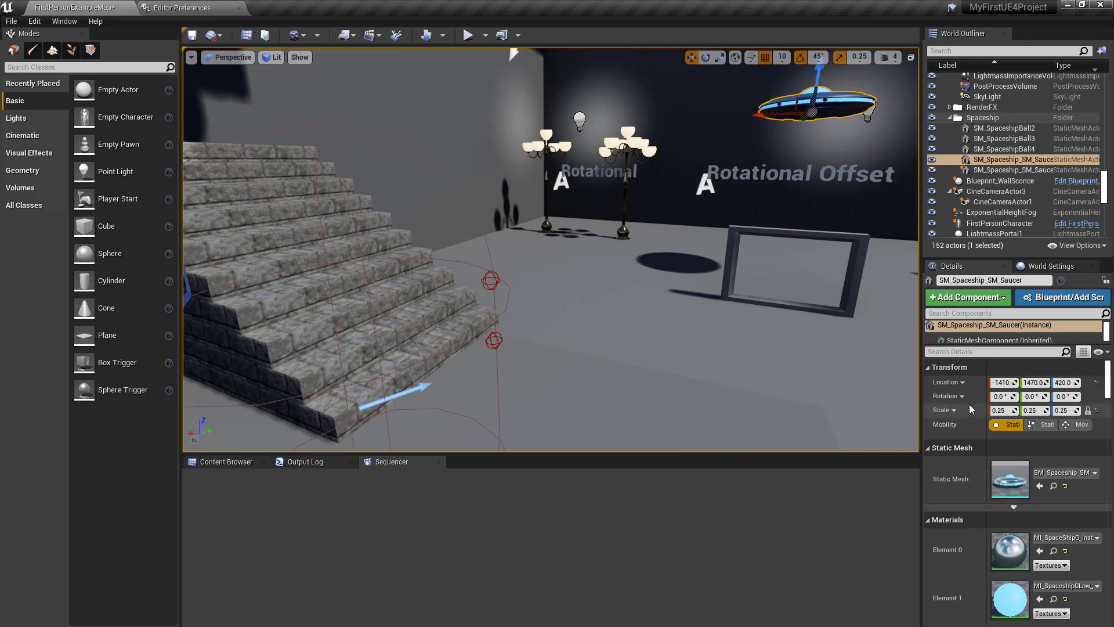
pyautogui.rightClick(946, 382)
pyautogui.click(980, 386)
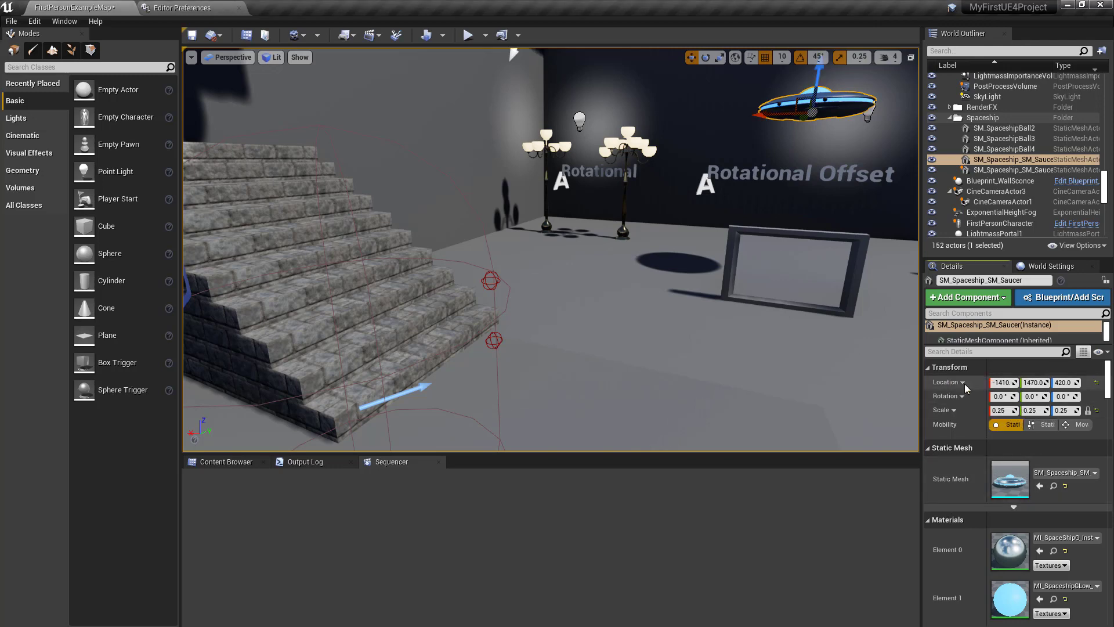
# Paste the saucer's copied location onto the window panel Panels_SM_Panal_03
pyautogui.click(733, 231)
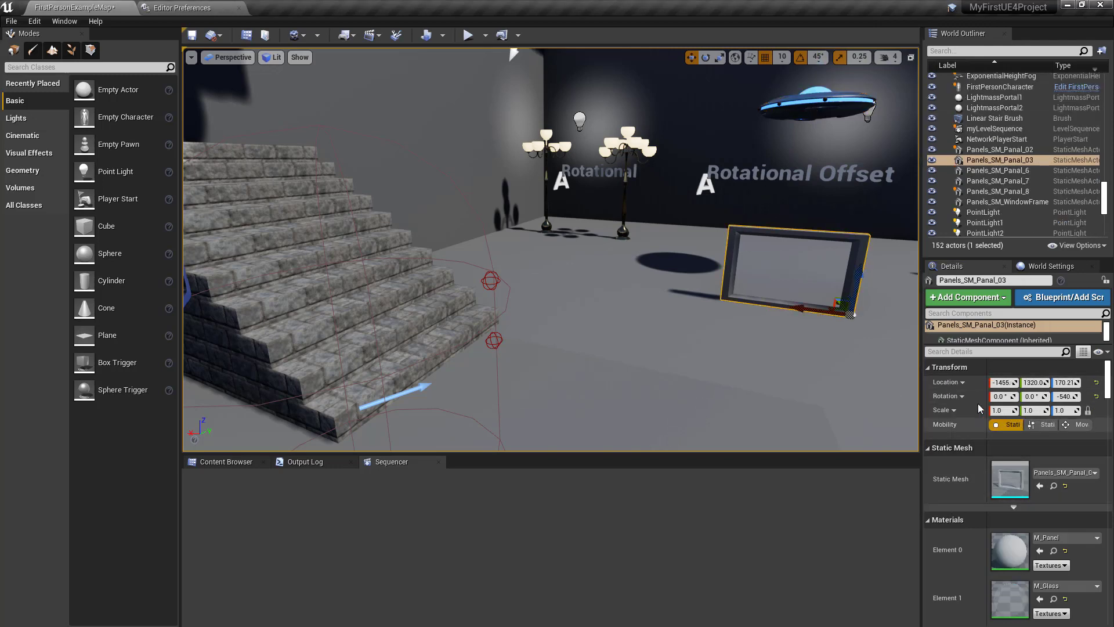
pyautogui.rightClick(953, 383)
pyautogui.click(984, 399)
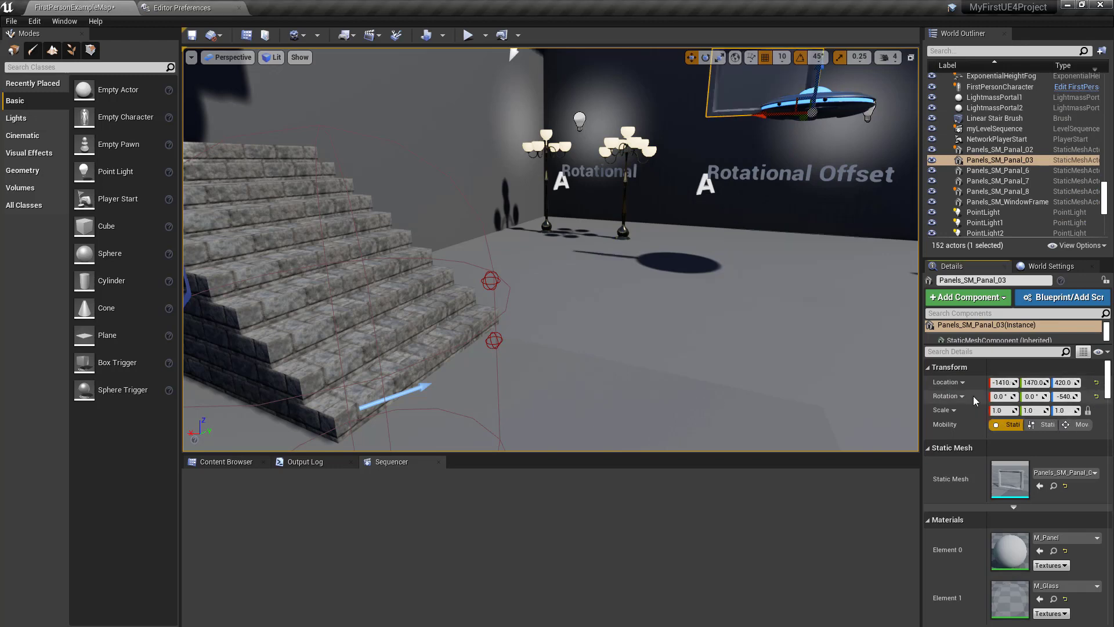
pyautogui.moveTo(756, 246); pyautogui.dragTo(750, 225, button='right')
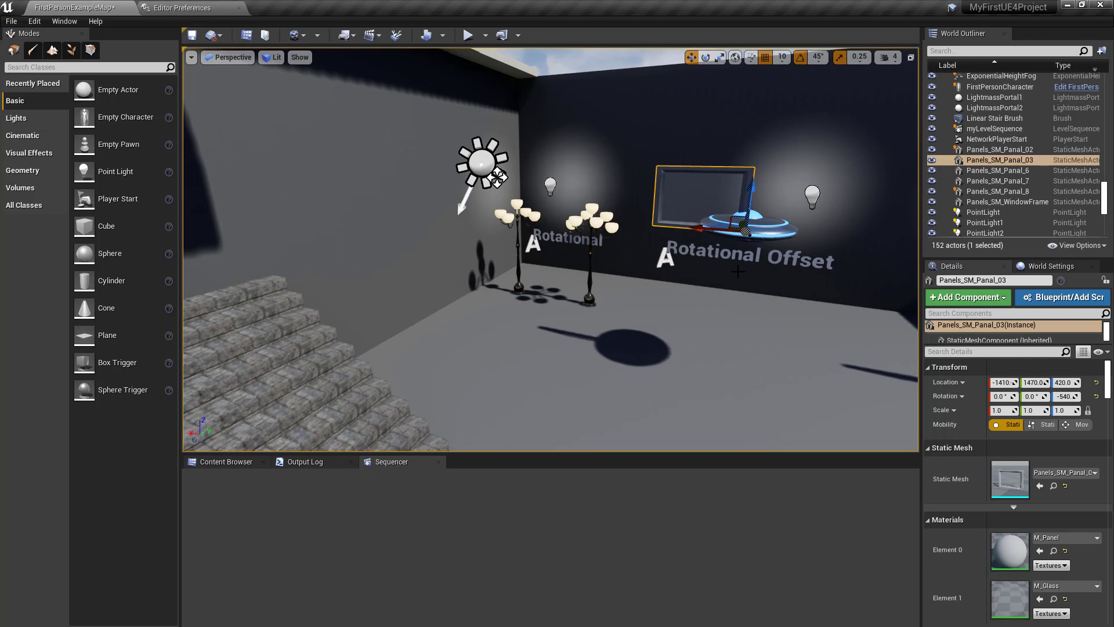
pyautogui.moveTo(735, 271); pyautogui.dragTo(859, 264, button='middle')
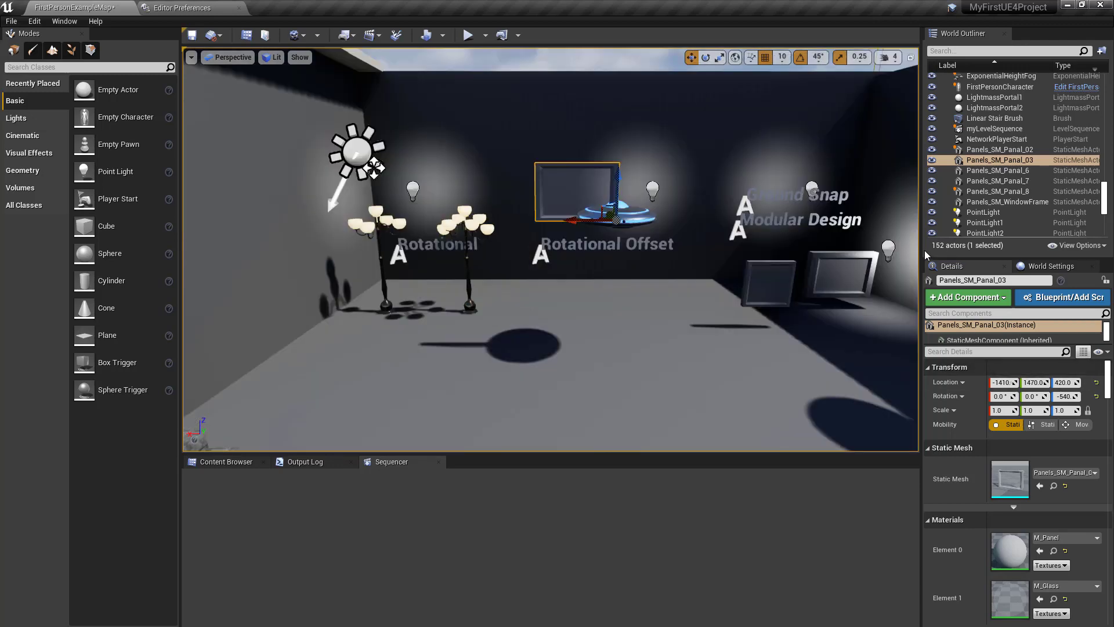
# Widen the World Outliner and Details panels slightly by narrowing the viewport
pyautogui.moveTo(924, 250); pyautogui.dragTo(897, 246)
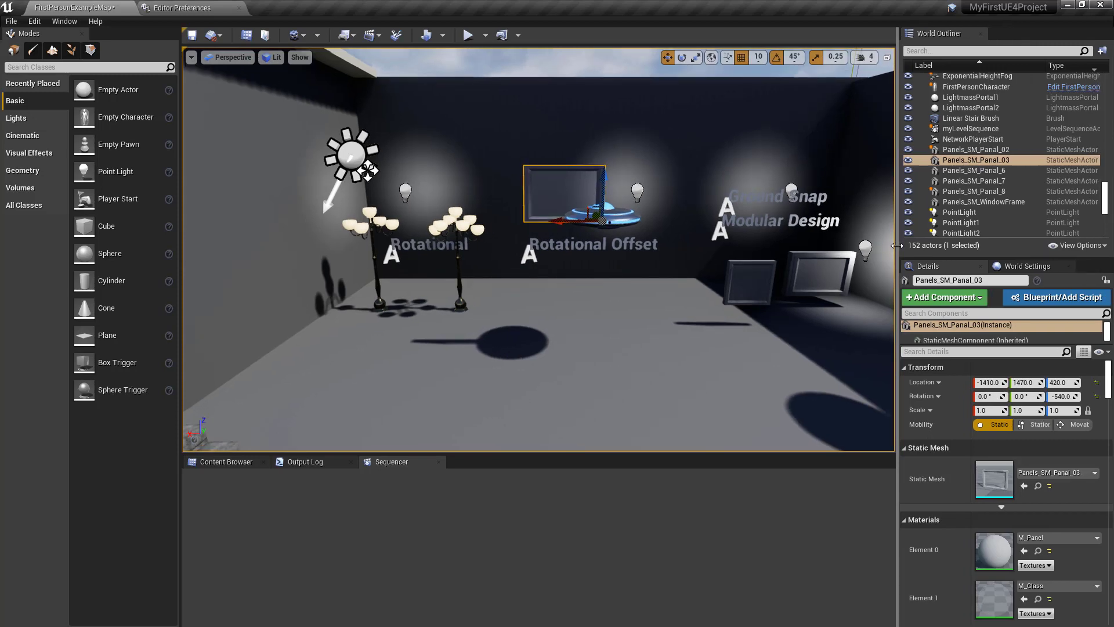
pyautogui.moveTo(1111, 380)
pyautogui.mouseDown()
pyautogui.moveTo(1091, 590)
pyautogui.moveTo(1102, 510)
pyautogui.moveTo(1103, 585)
pyautogui.moveTo(1108, 371)
pyautogui.mouseUp()
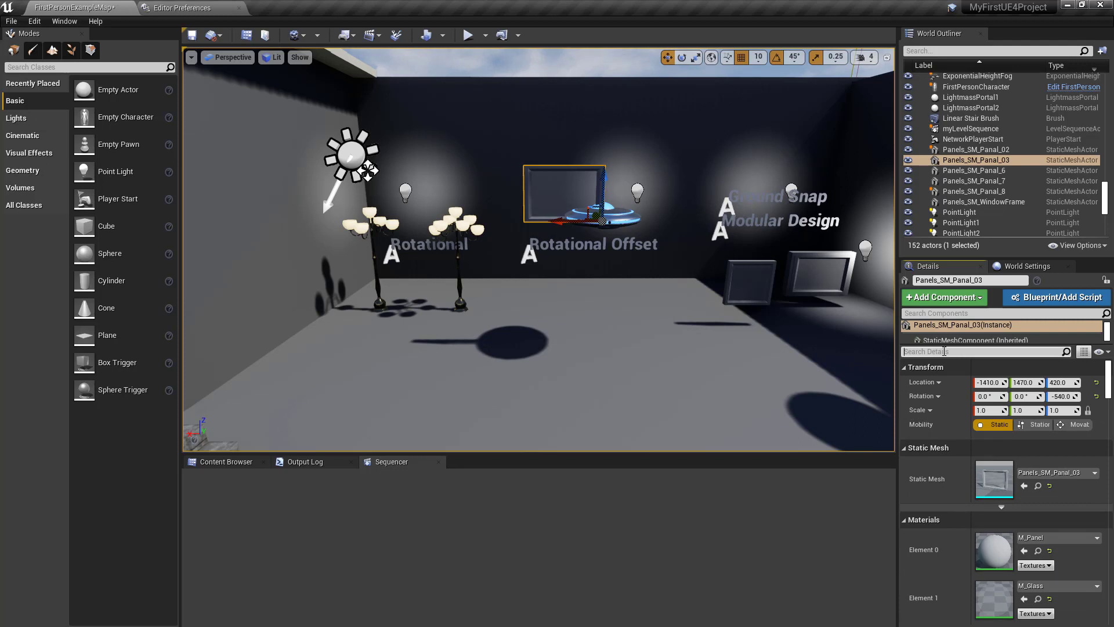
# Filter the panel's details by "visibl", toggle its Visible property off and on, and clear the filter
pyautogui.click(944, 351)
pyautogui.write('visibl')
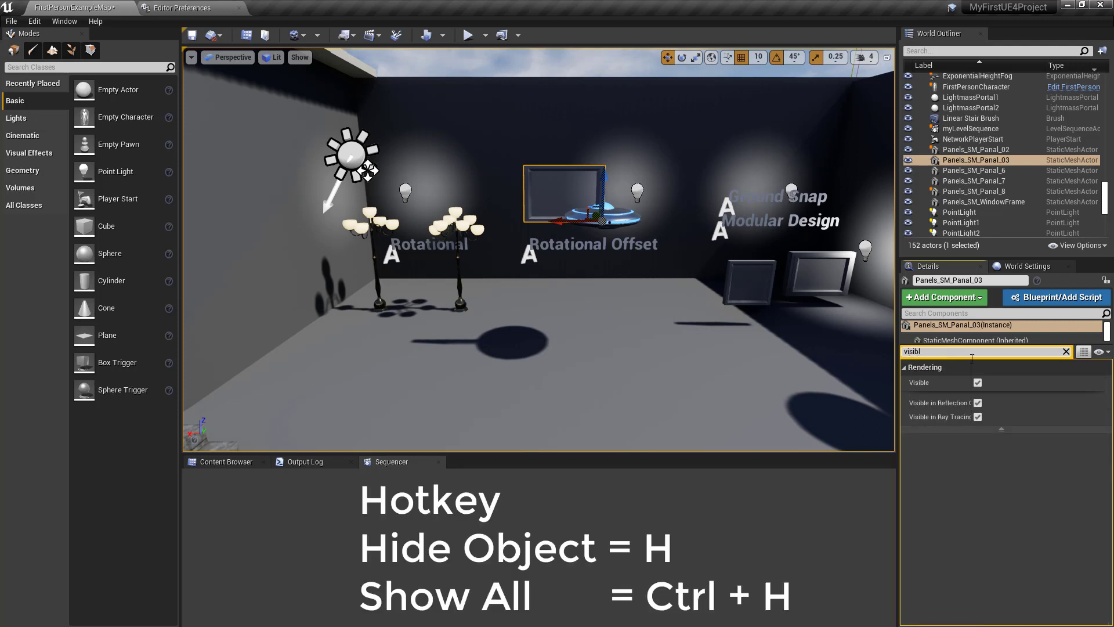
pyautogui.click(978, 383)
pyautogui.click(978, 383)
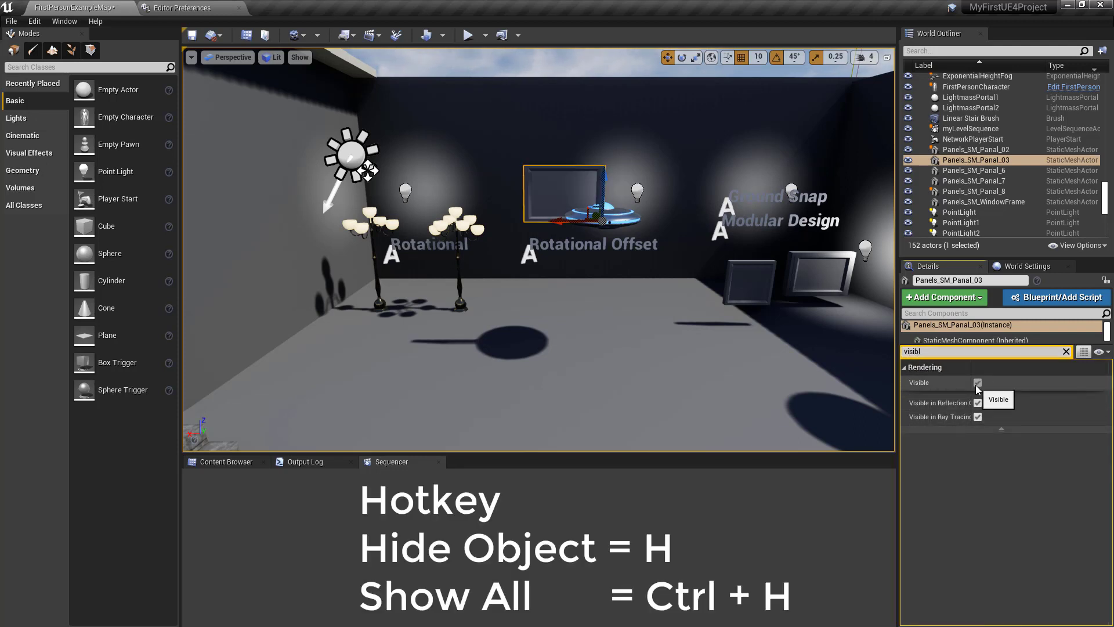
pyautogui.click(1066, 352)
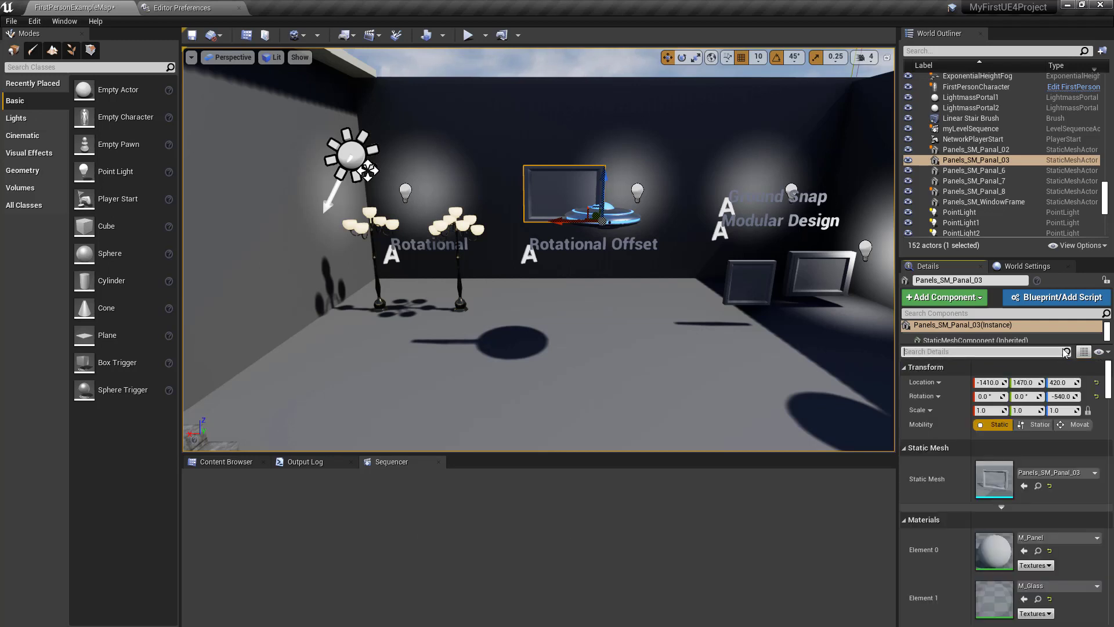
# Close the Details panel, restore it, and bring the World Settings into view
pyautogui.click(981, 267)
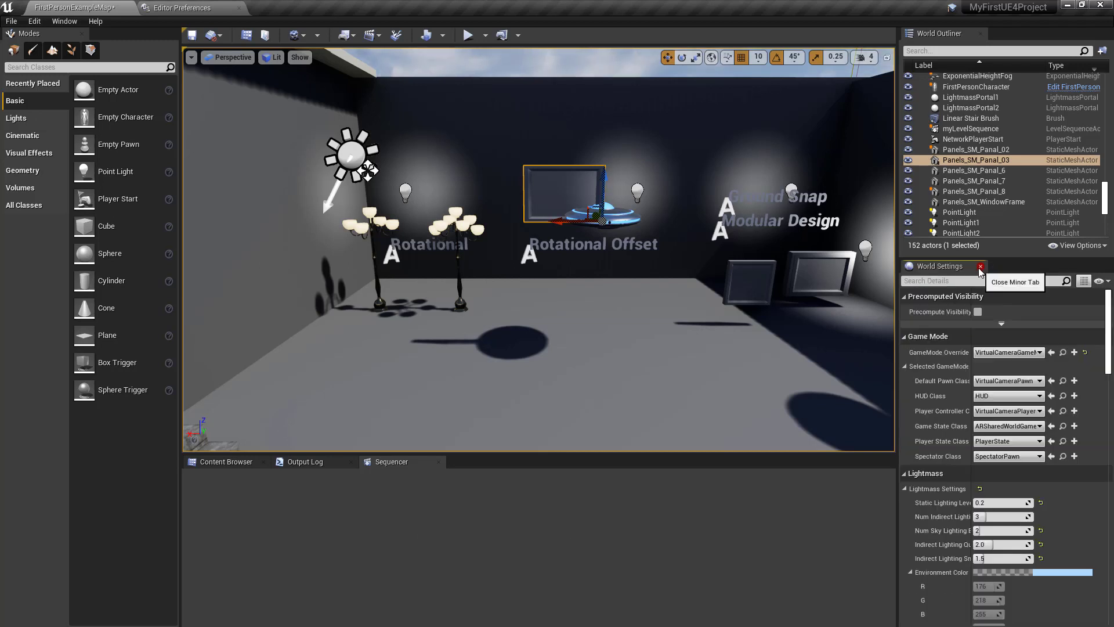
pyautogui.press('F4')
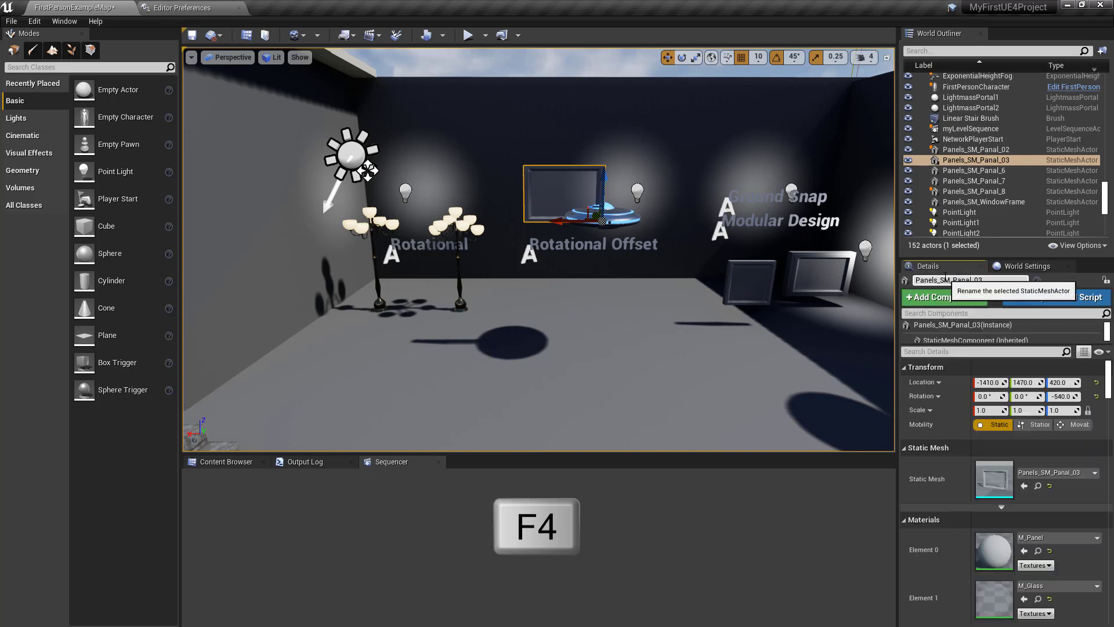
pyautogui.click(1027, 267)
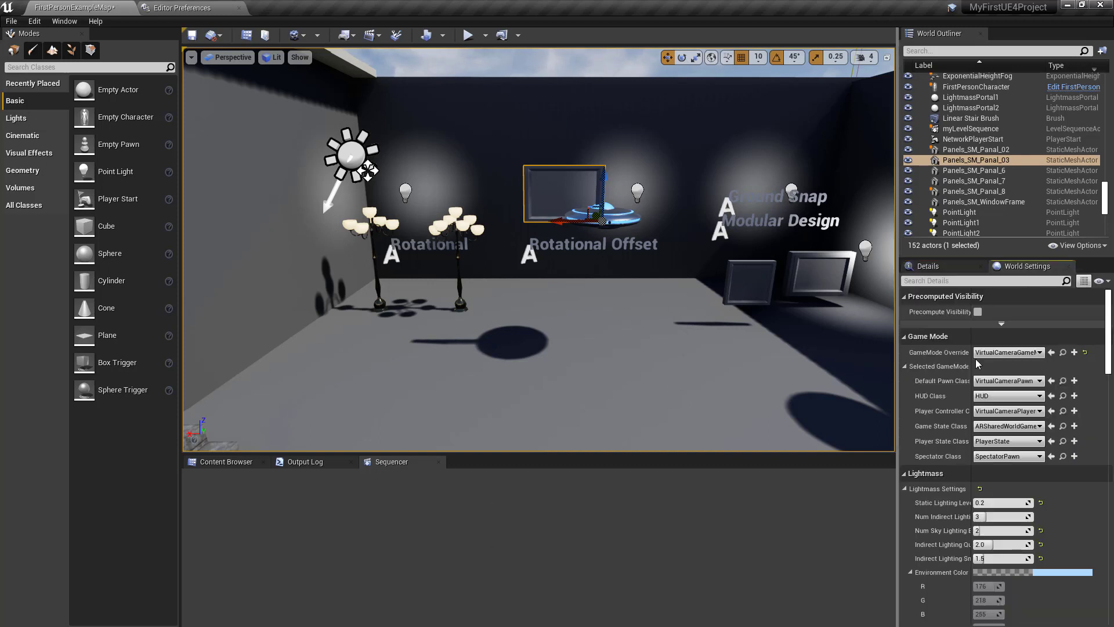
# Show the details of the upper panel beneath the saucer at Horizontal & Vertical, then switch back to the World Settings
pyautogui.moveTo(580, 261); pyautogui.dragTo(755, 255, button='right')
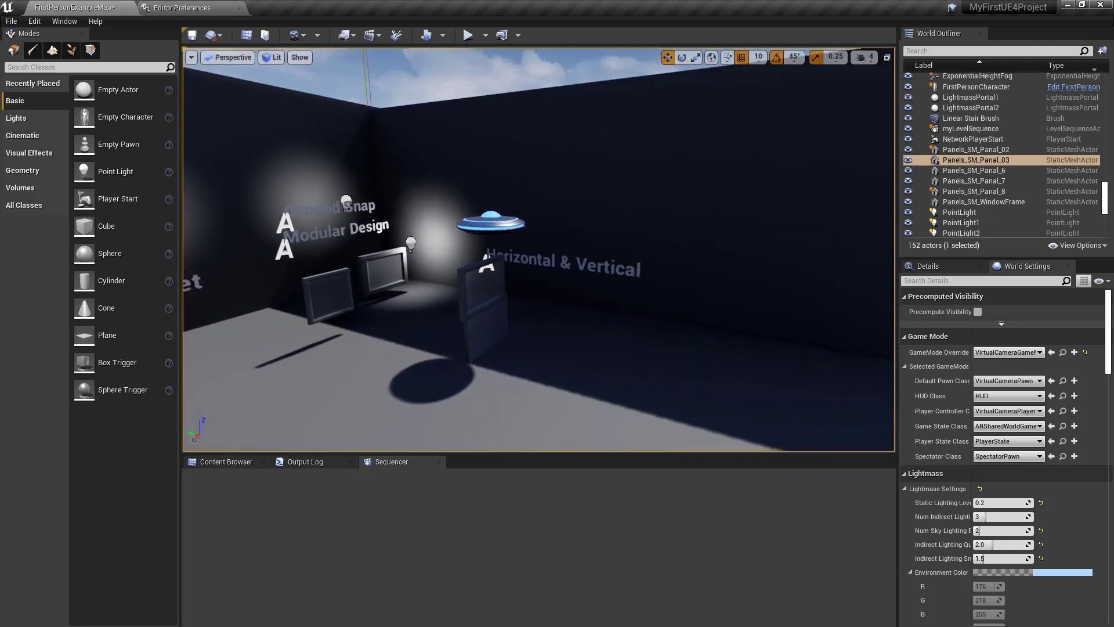
pyautogui.click(484, 258)
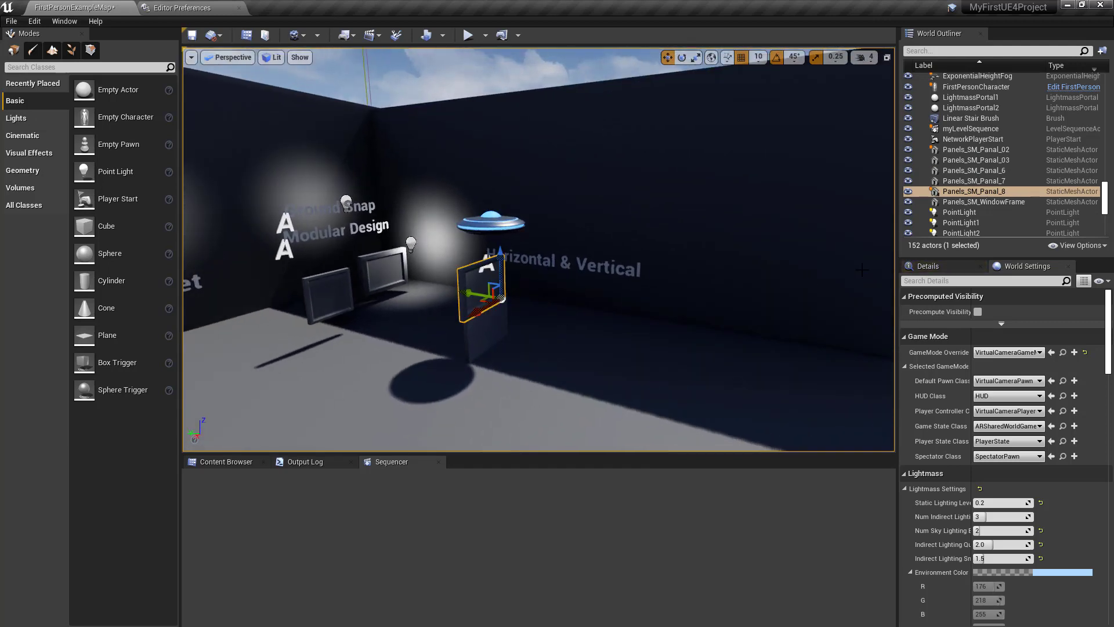
pyautogui.click(928, 267)
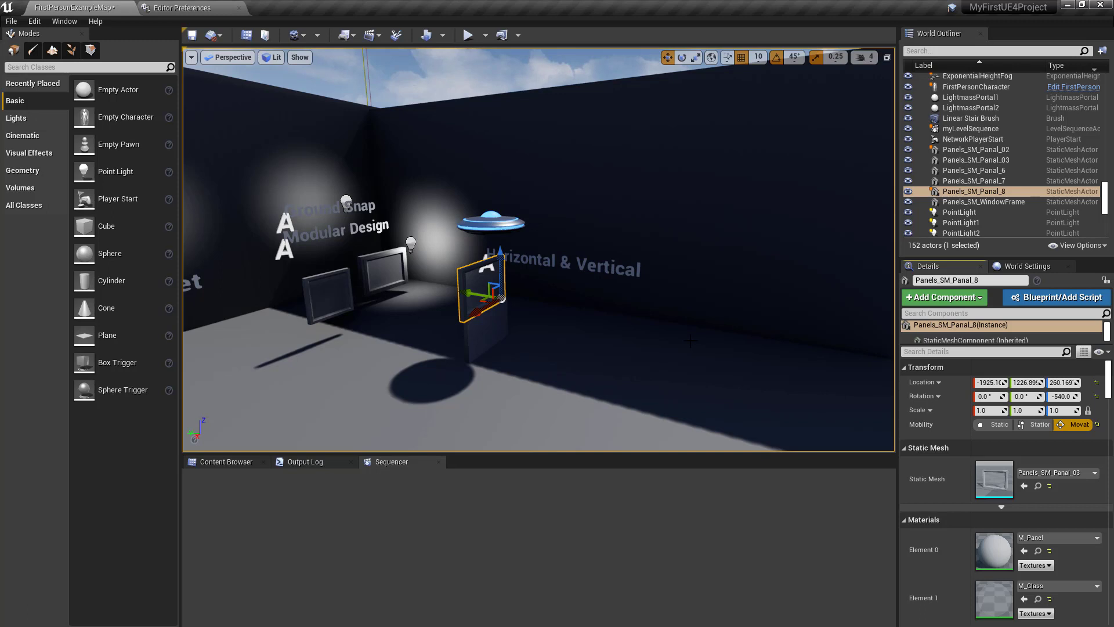
pyautogui.hotkey('ctrl', 'alt', 'w')
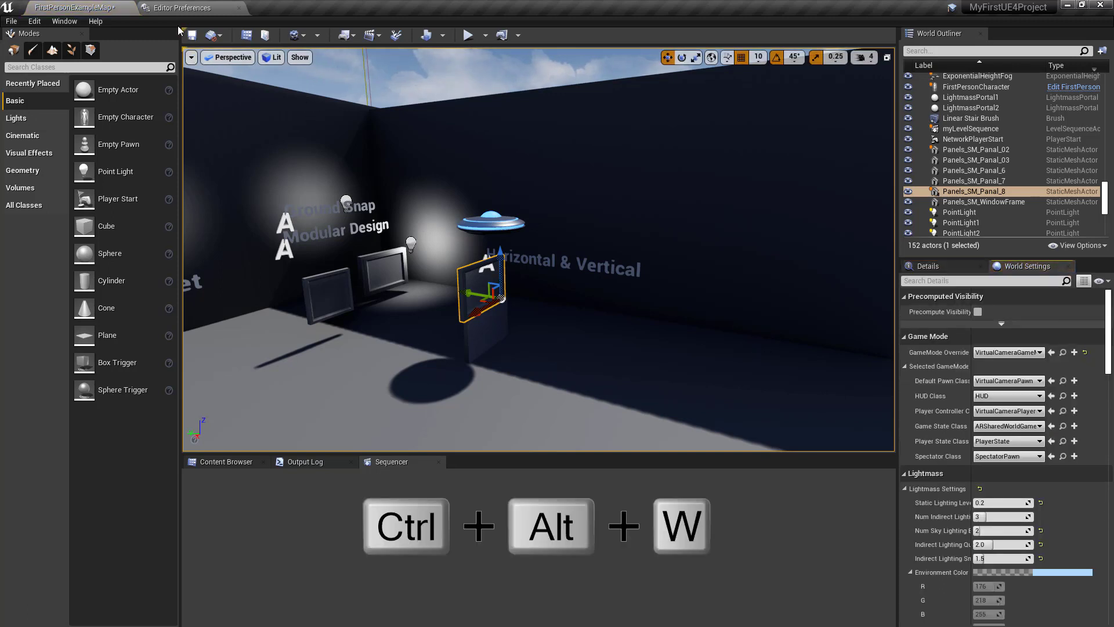
# Search the Editor Preferences for "world setting" and view the full Keyboard Shortcuts section
pyautogui.click(169, 7)
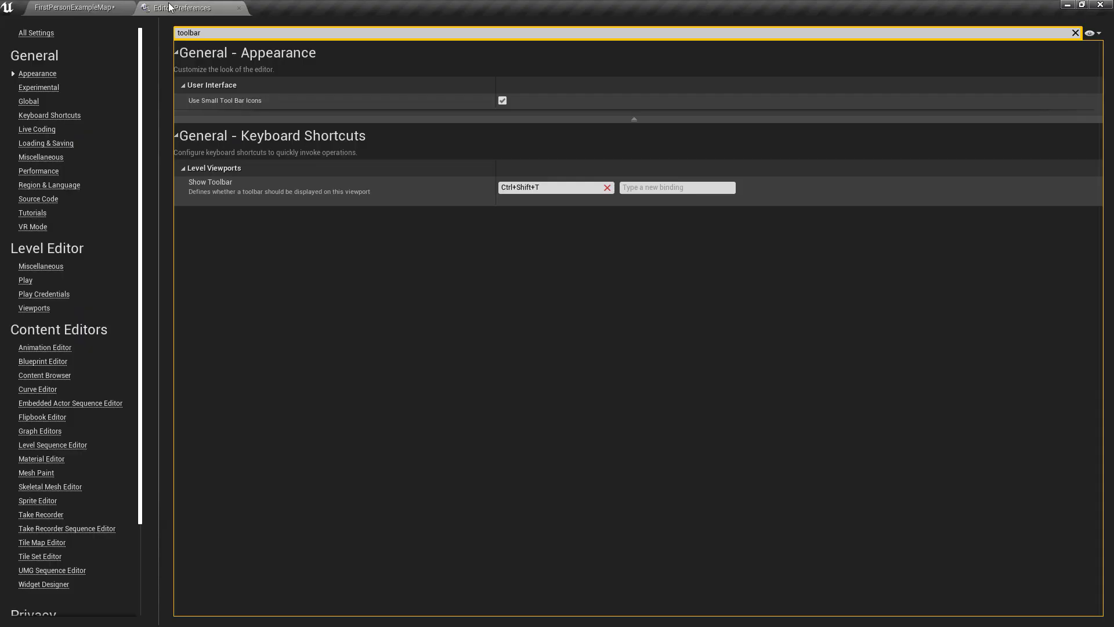
pyautogui.hotkey('ctrl', 'a')
pyautogui.write('w')
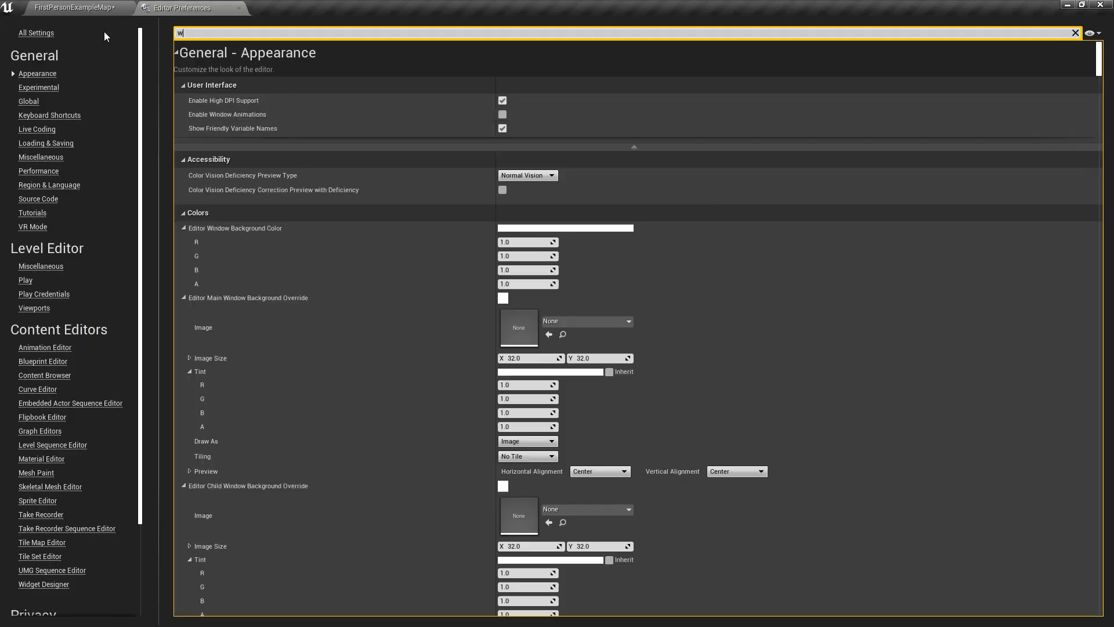
pyautogui.write('orld setting')
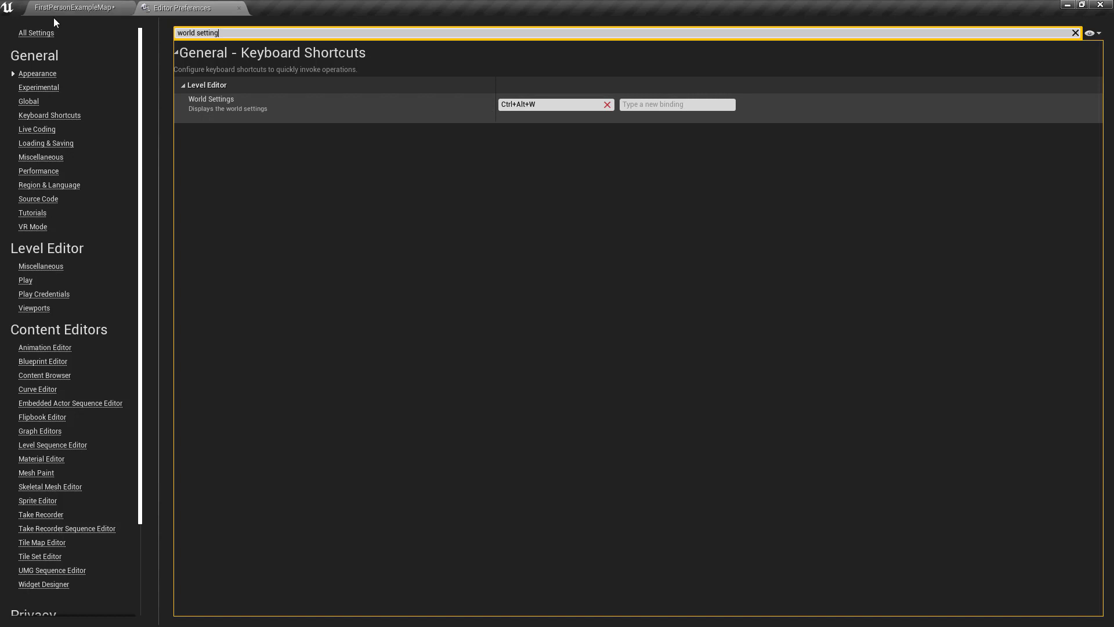
pyautogui.click(31, 115)
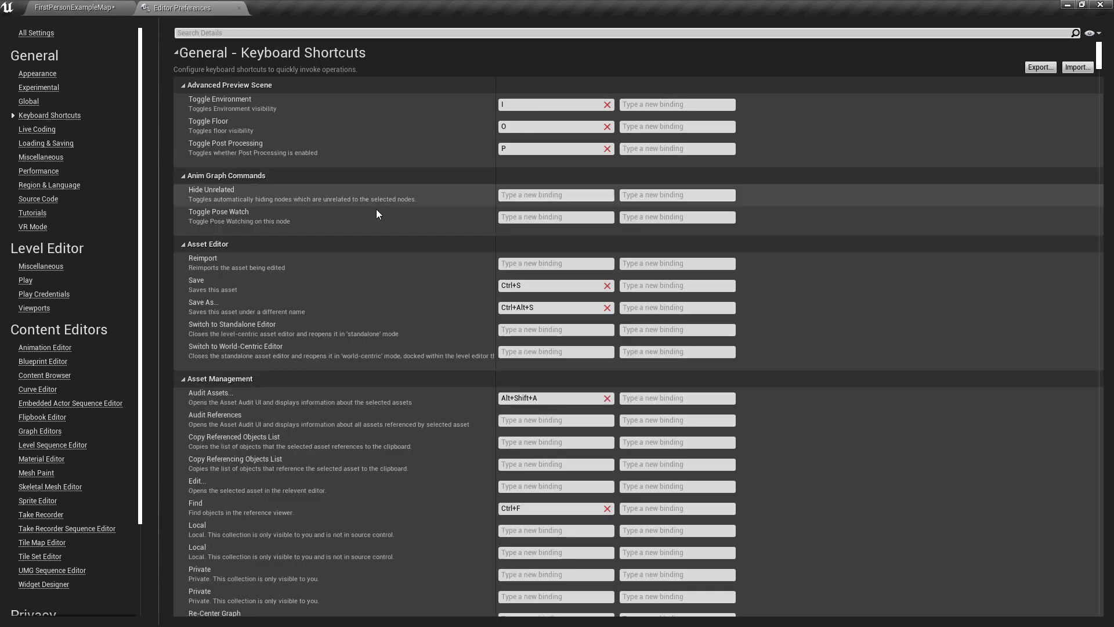
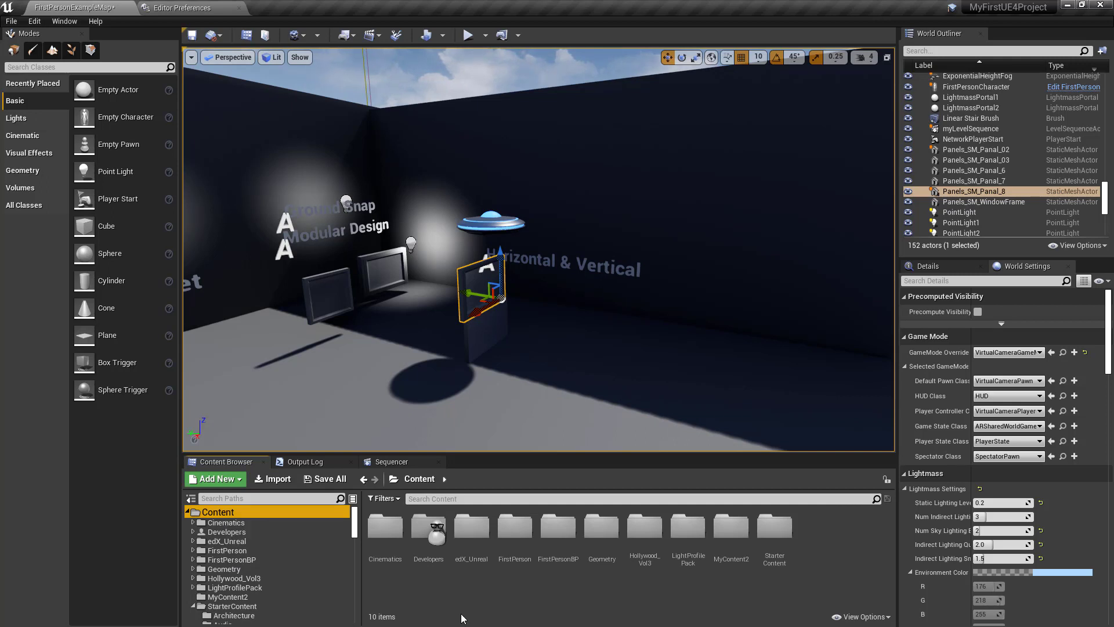
# Create a new folder named MyNewFolder in the root Content folder of the Content Browser
pyautogui.click(462, 591)
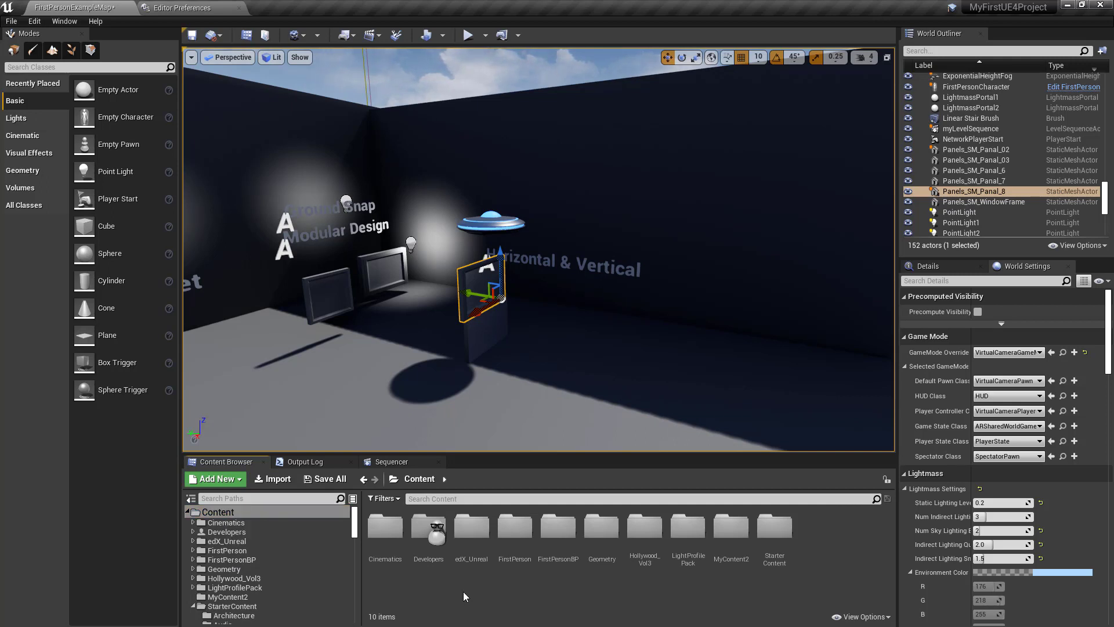
pyautogui.hotkey('ctrl', 'shift', 'n')
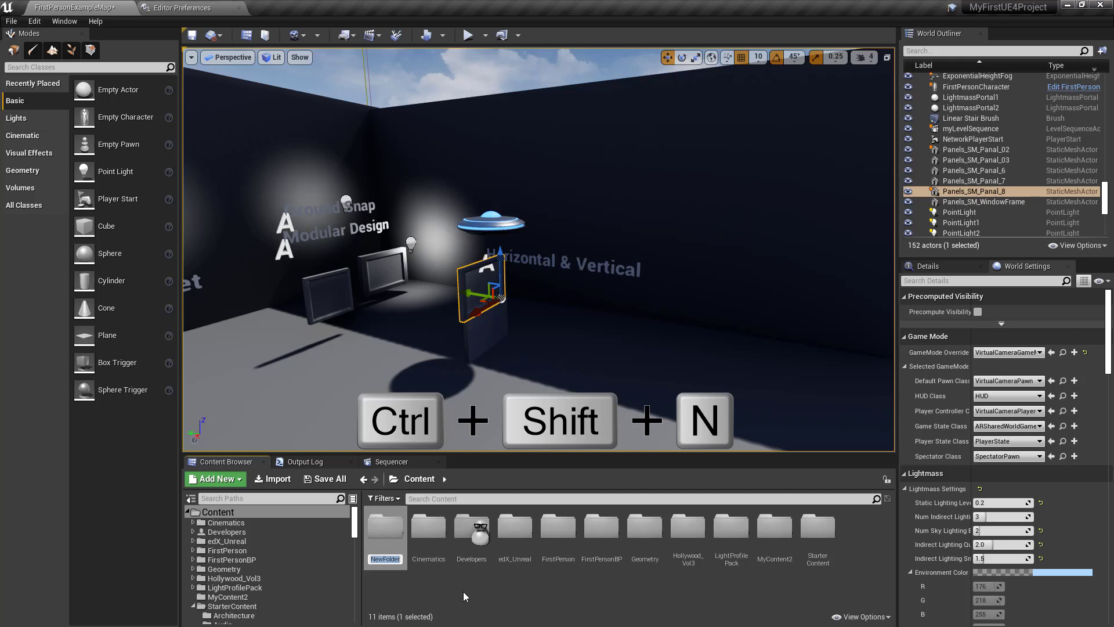
pyautogui.write('MyNew')
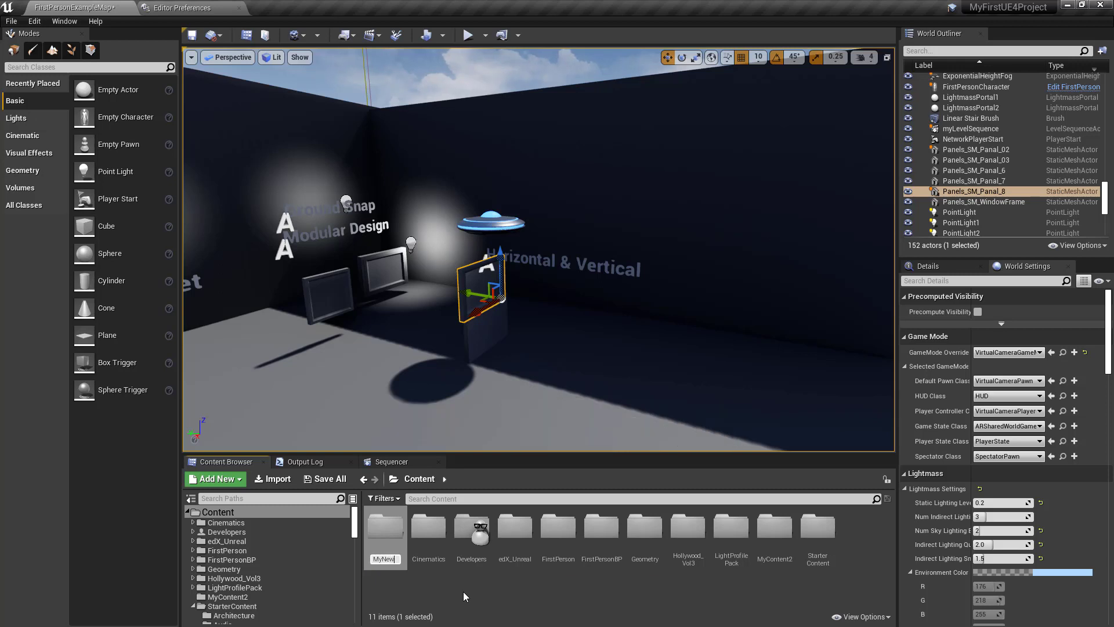
pyautogui.write('Folder')
pyautogui.press('Return')
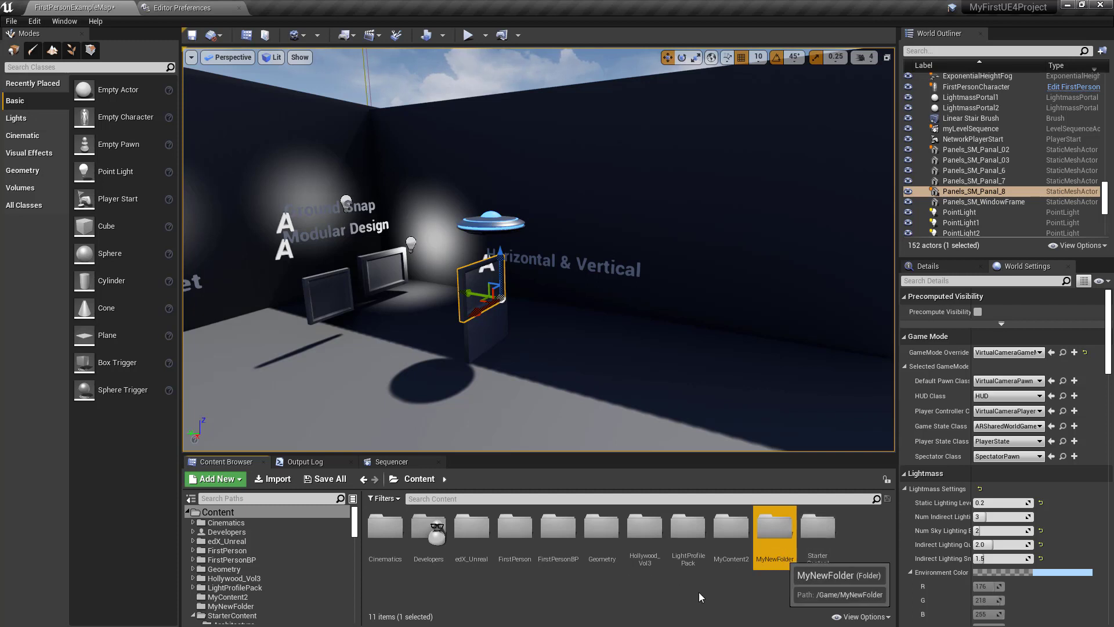
# Rename the MyNewFolder folder as MyNewFolder2
pyautogui.press('F2')
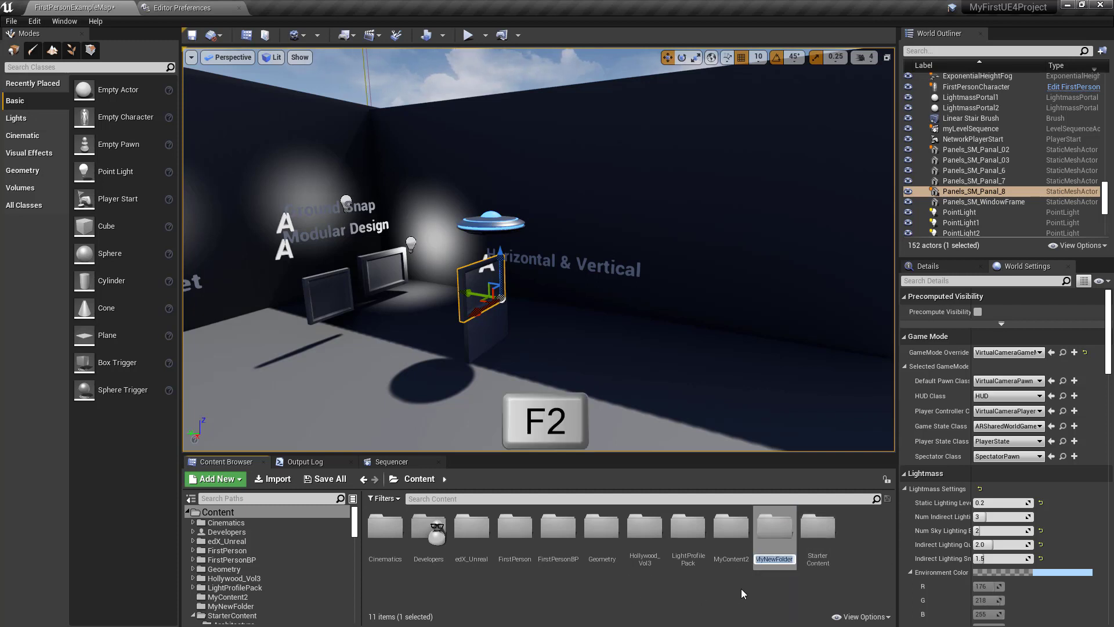
pyautogui.press('End')
pyautogui.write('2')
pyautogui.press('Return')
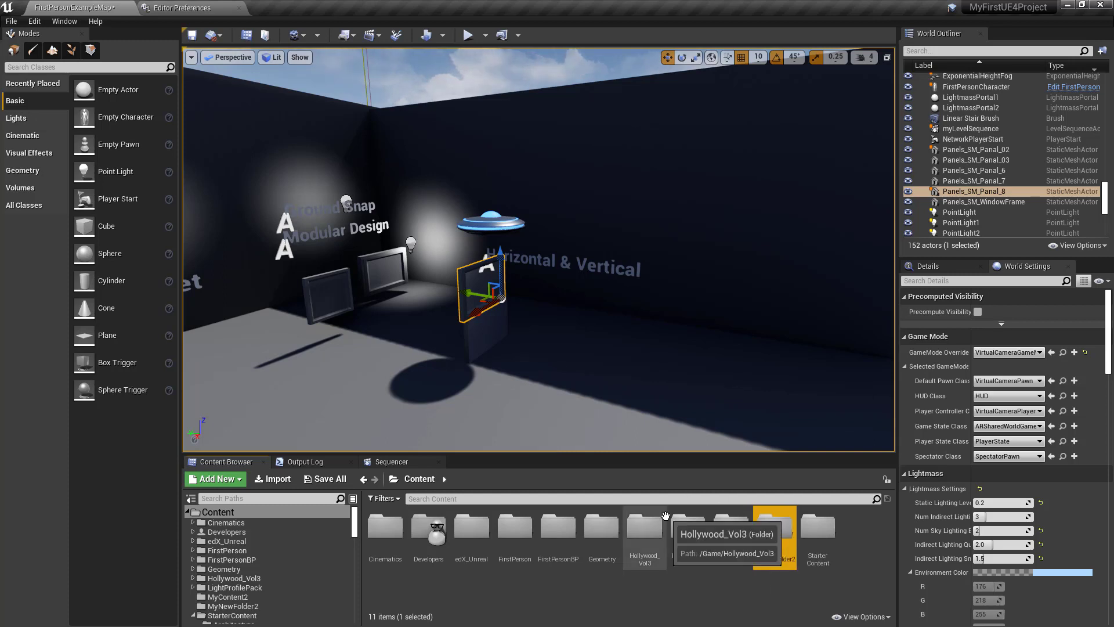
# Locate the asset of the flying saucer above Horizontal & Vertical in the Content Browser and open its mesh for editing
pyautogui.click(488, 220)
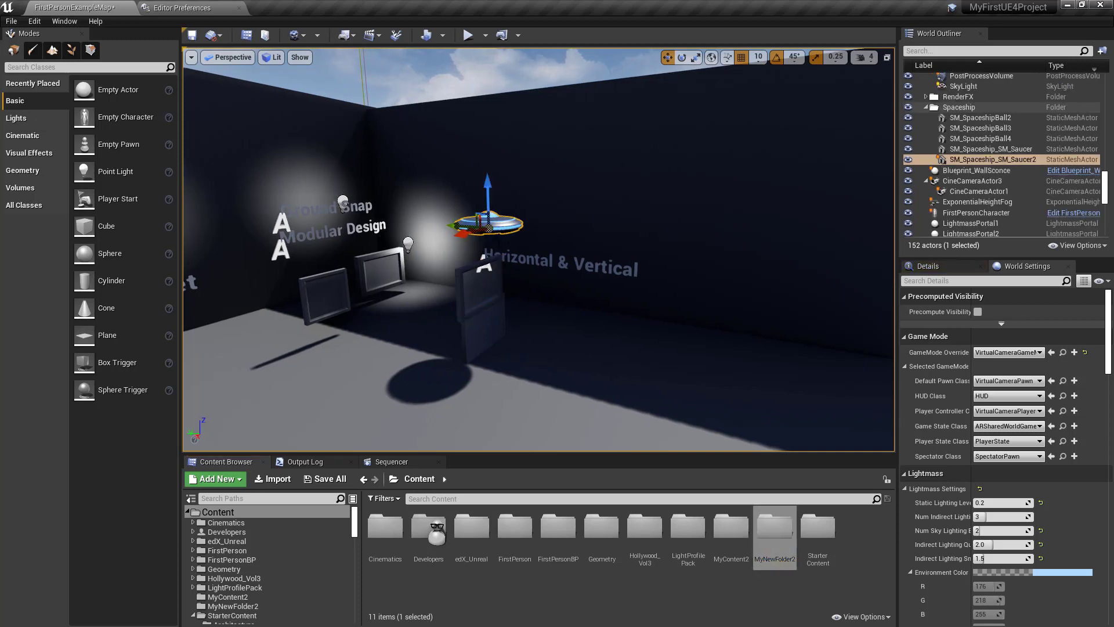
pyautogui.hotkey('ctrl', 'b')
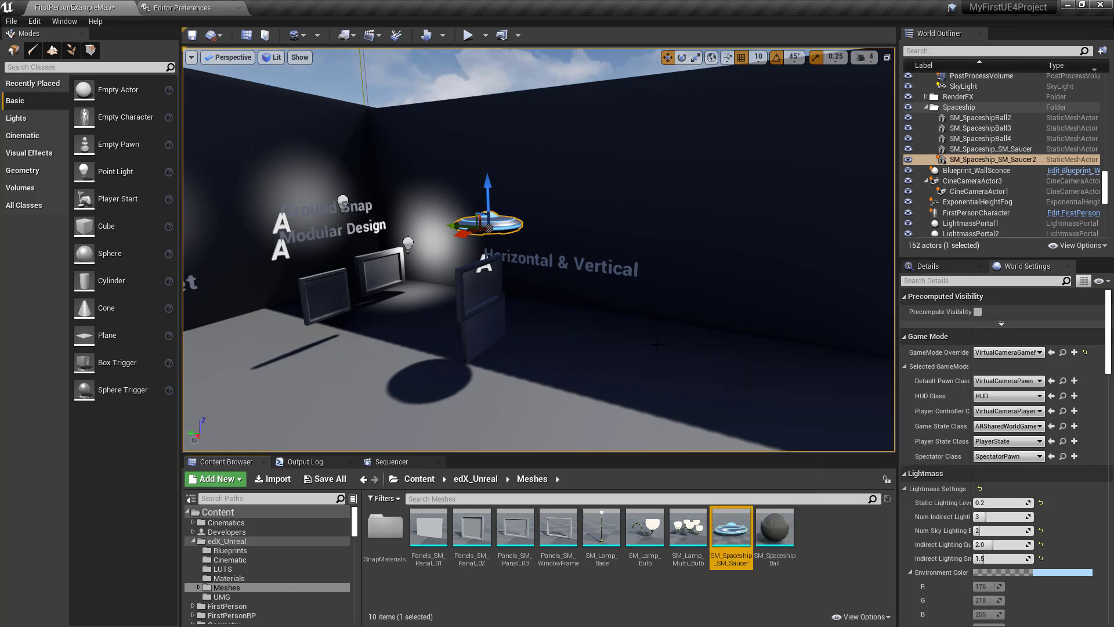
pyautogui.hotkey('ctrl', 'e')
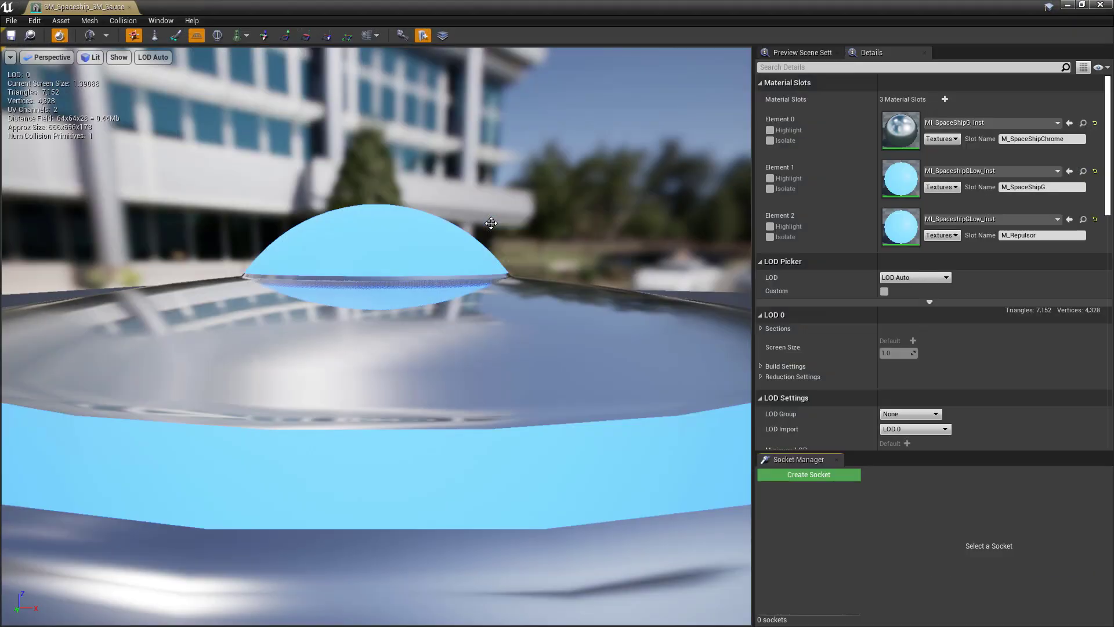
pyautogui.moveTo(491, 223); pyautogui.dragTo(347, 150)
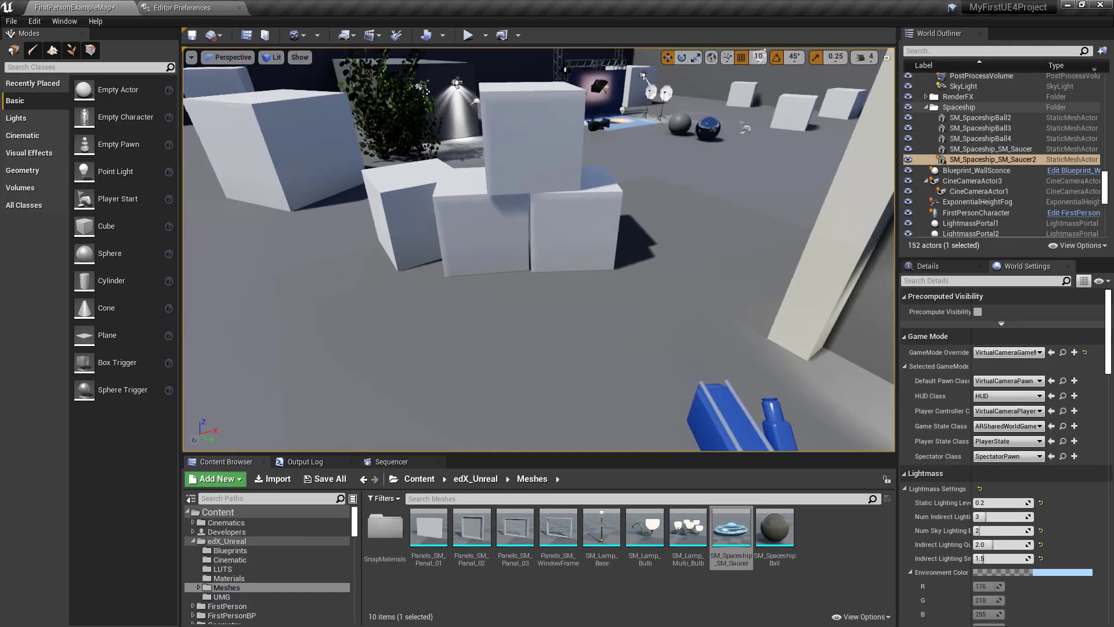
# Select the chrome sphere in the level, frame it in the viewport, and locate its mesh asset in the Content Browser
pyautogui.moveTo(574, 267)
pyautogui.mouseDown()
pyautogui.moveTo(573, 284)
pyautogui.moveTo(574, 267)
pyautogui.mouseUp()
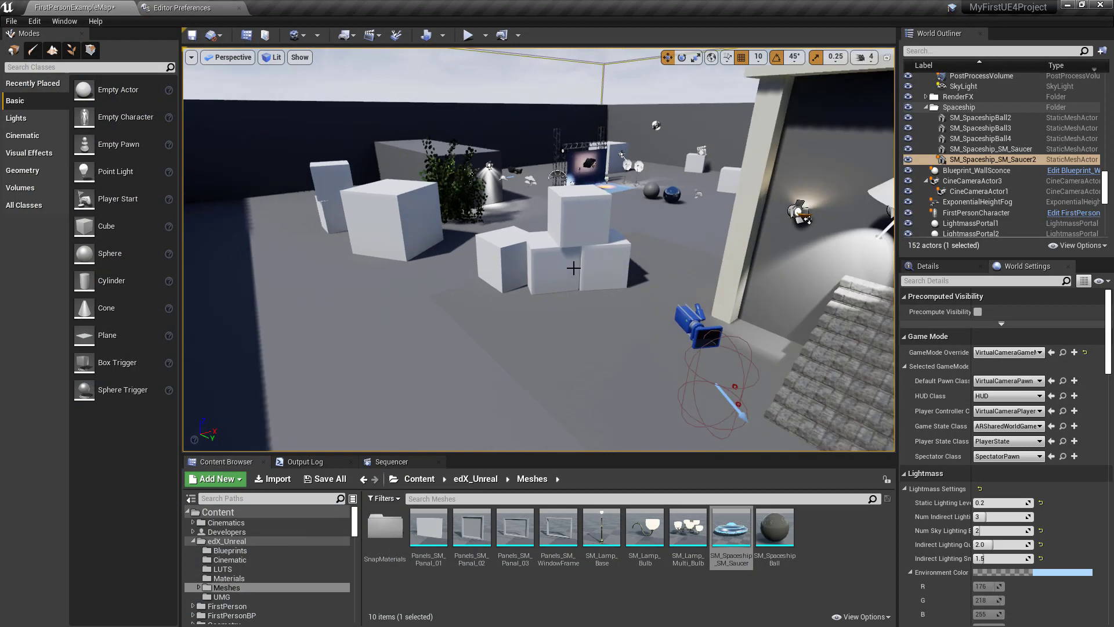
pyautogui.moveTo(647, 301); pyautogui.dragTo(693, 284, button='right')
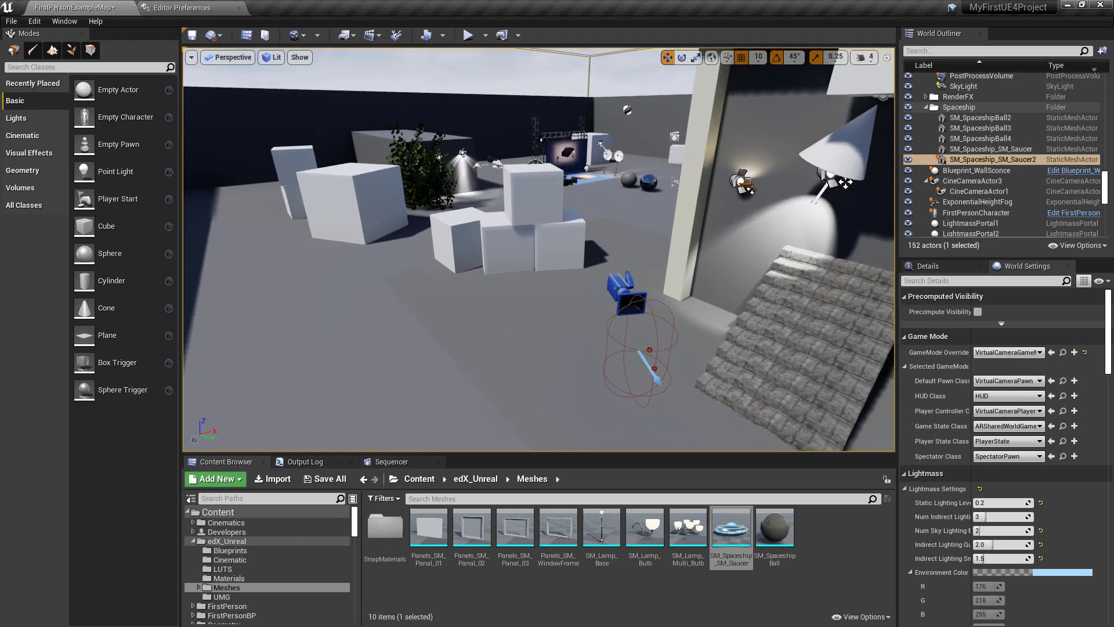
pyautogui.click(638, 355)
pyautogui.hotkey('ctrl', 'e')
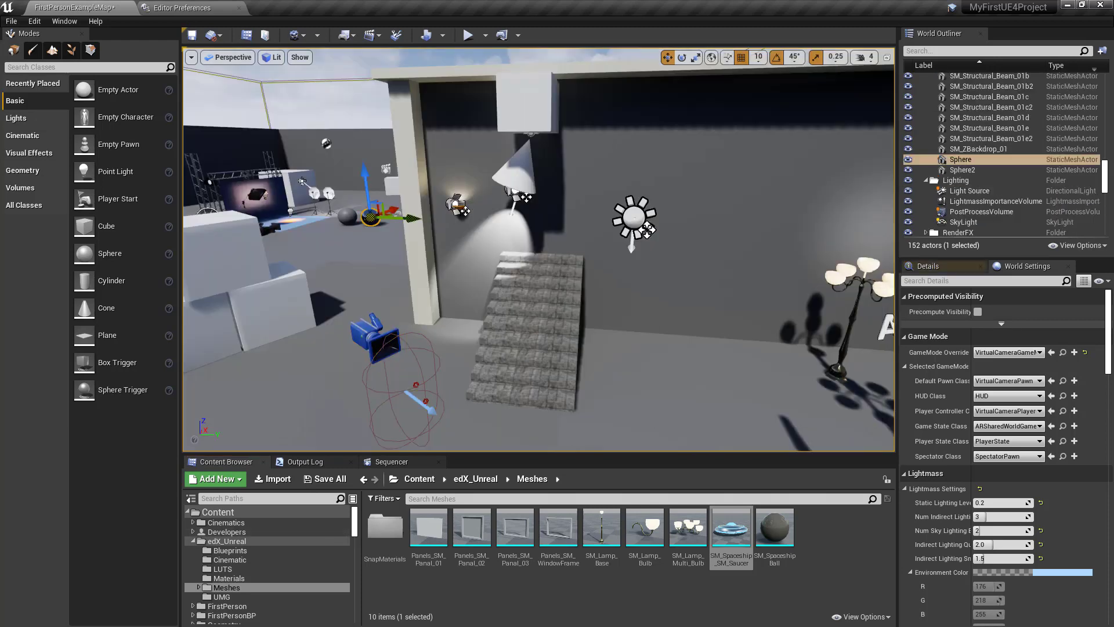
pyautogui.press('f')
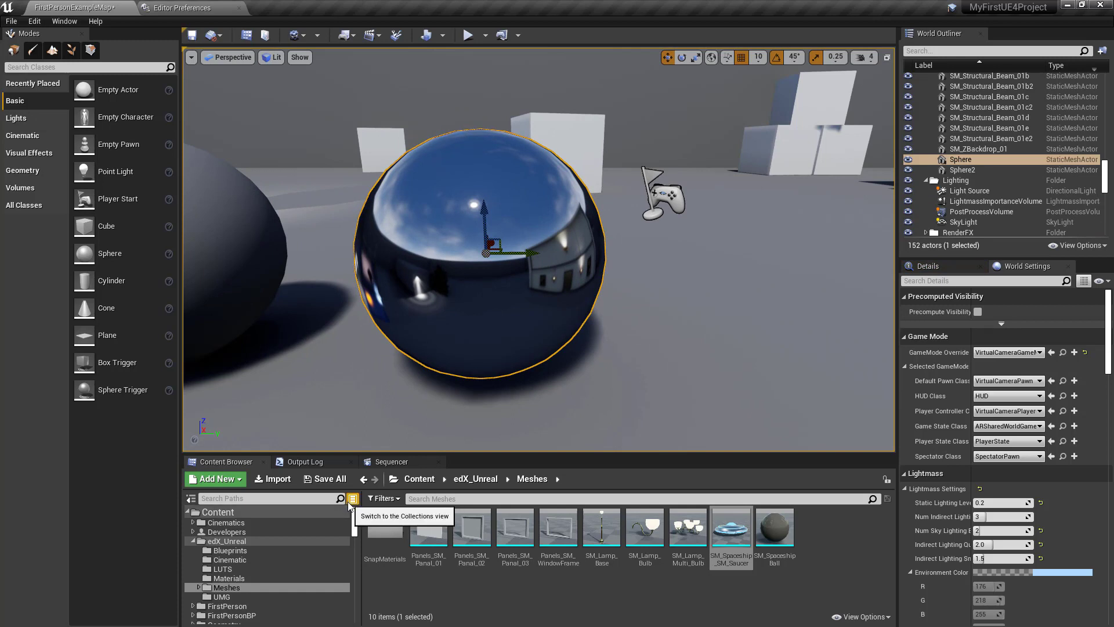
pyautogui.hotkey('ctrl', 'b')
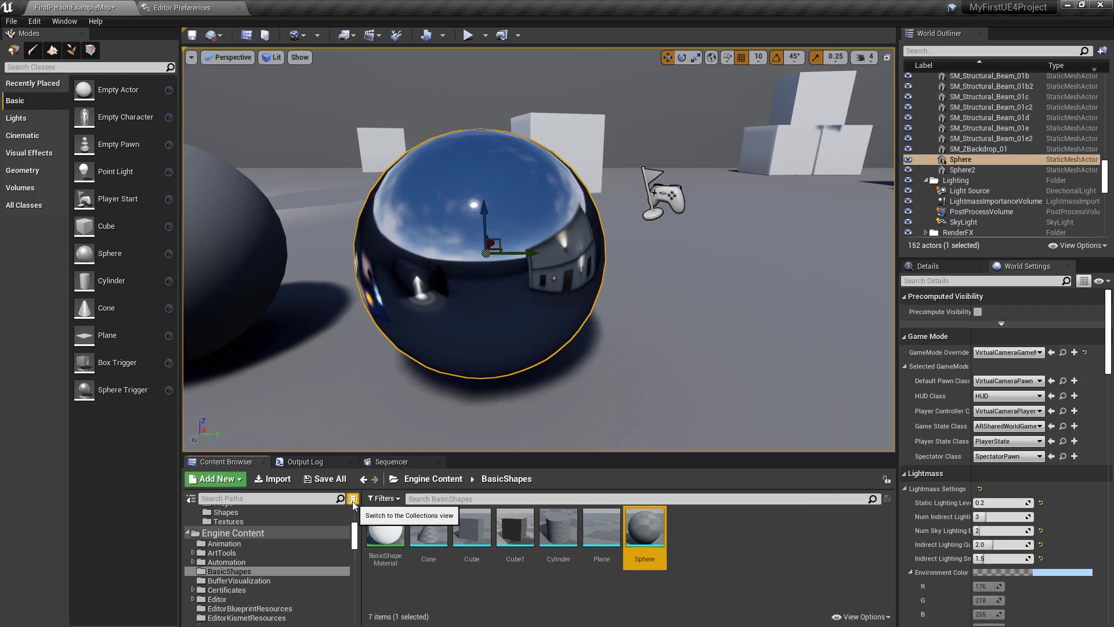
# Show the Content Browser's collections and create a local collection named MyCollection
pyautogui.click(353, 501)
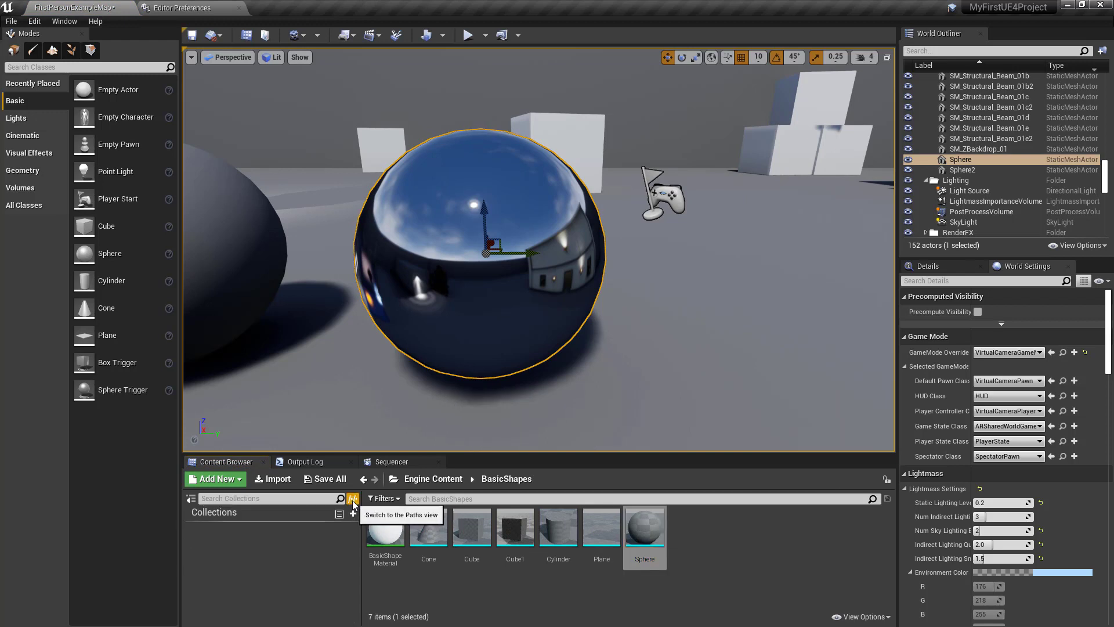
pyautogui.click(353, 514)
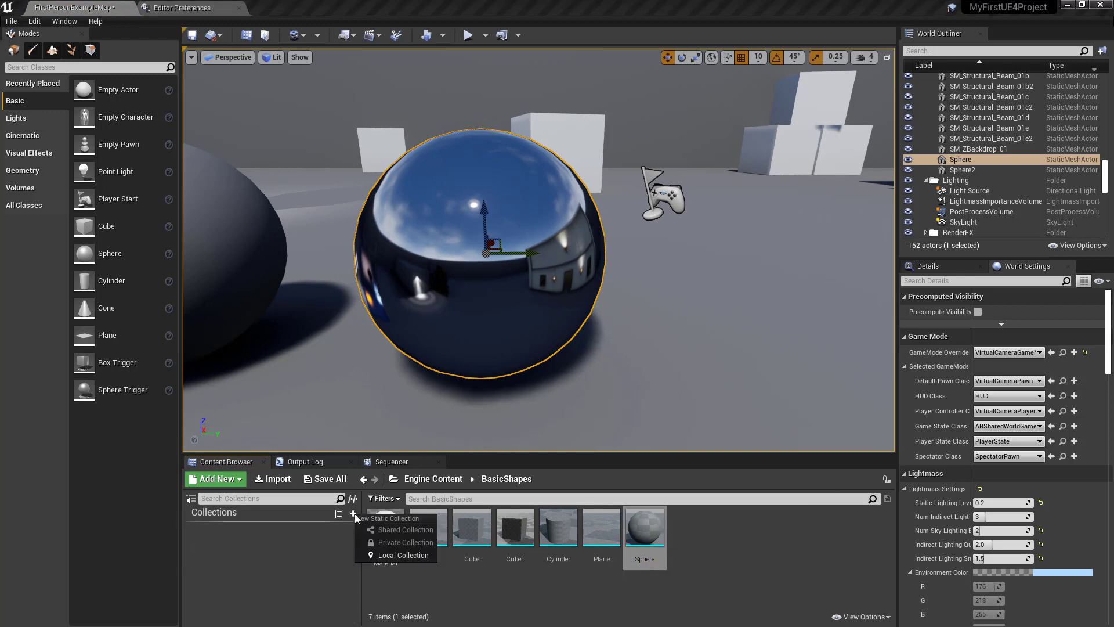
pyautogui.click(412, 563)
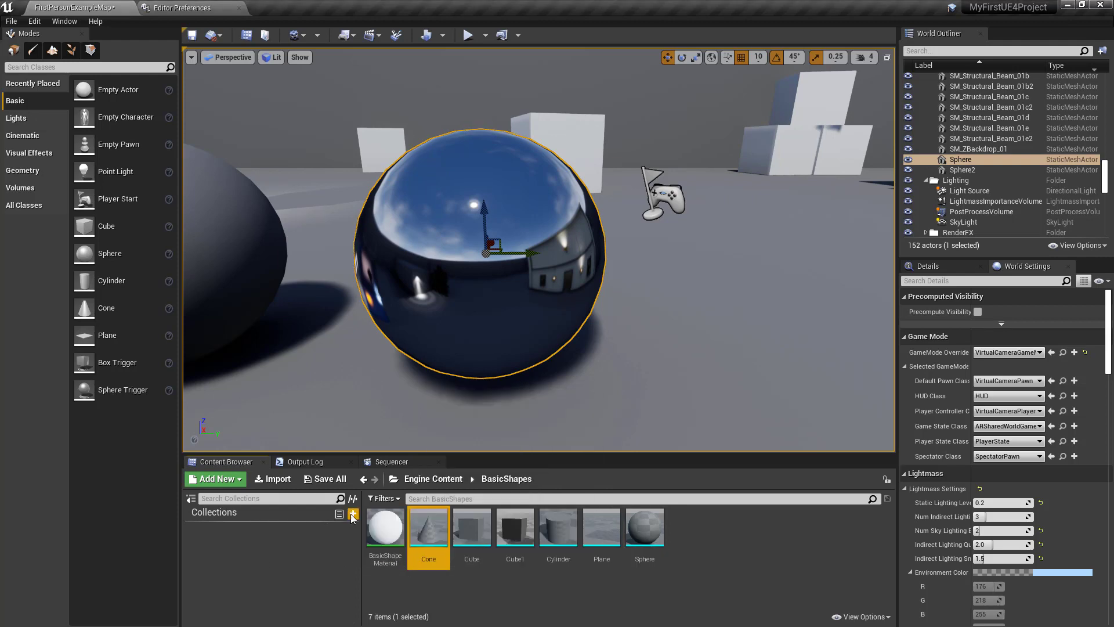
pyautogui.click(352, 514)
pyautogui.click(387, 555)
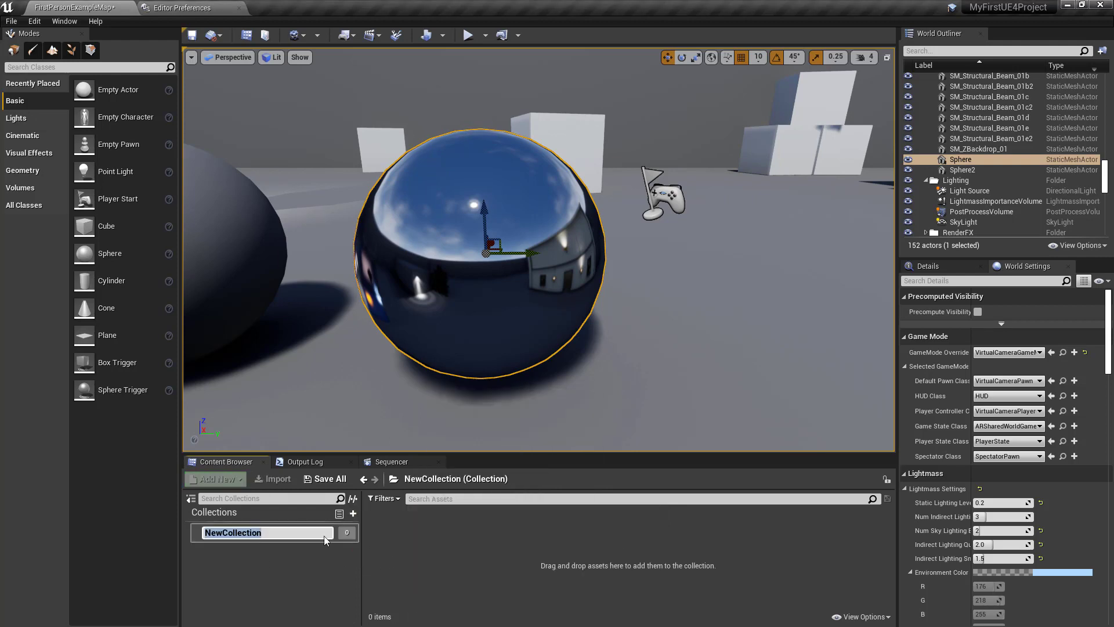
pyautogui.write('MyColo')
pyautogui.write('ection')
pyautogui.press('Return')
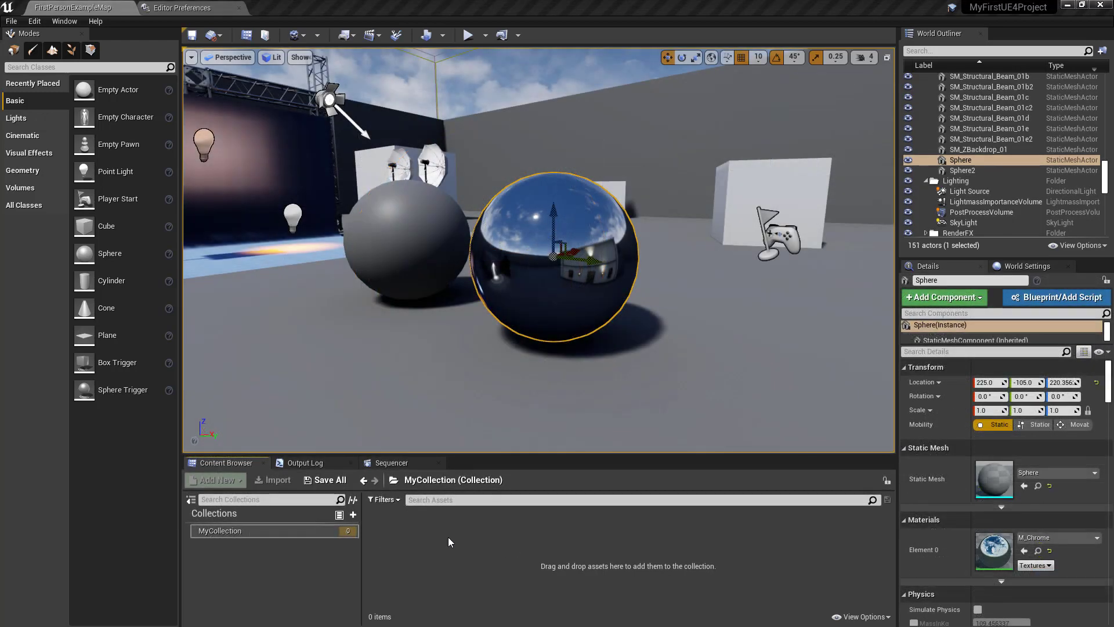
# Add the Wall_400x200 mesh from StarterContent's Architecture folder to MyCollection
pyautogui.click(353, 500)
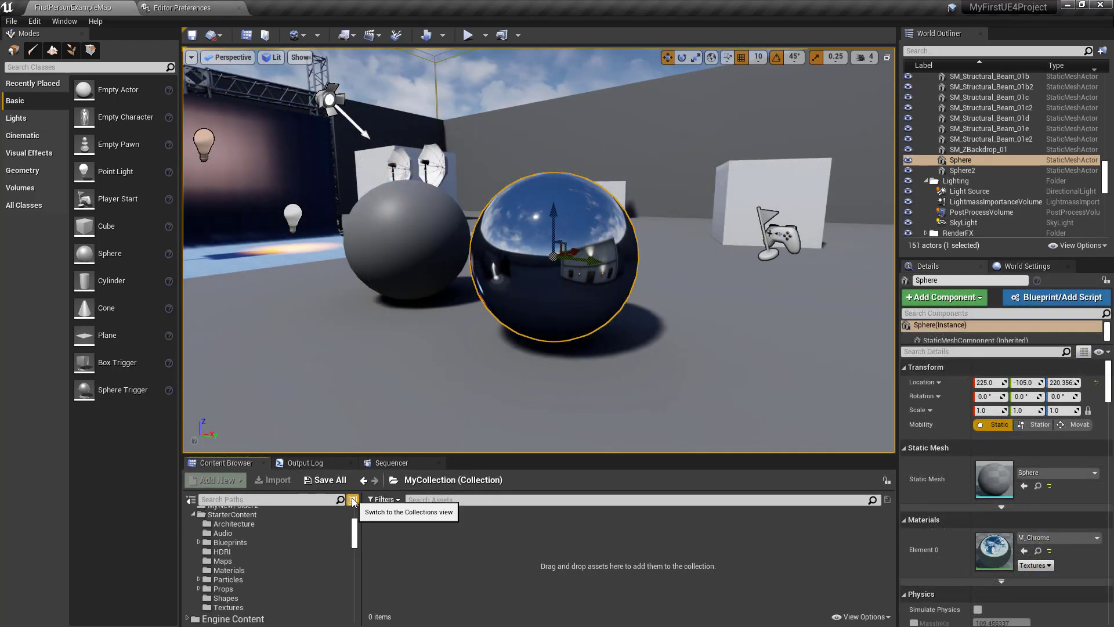
pyautogui.click(235, 526)
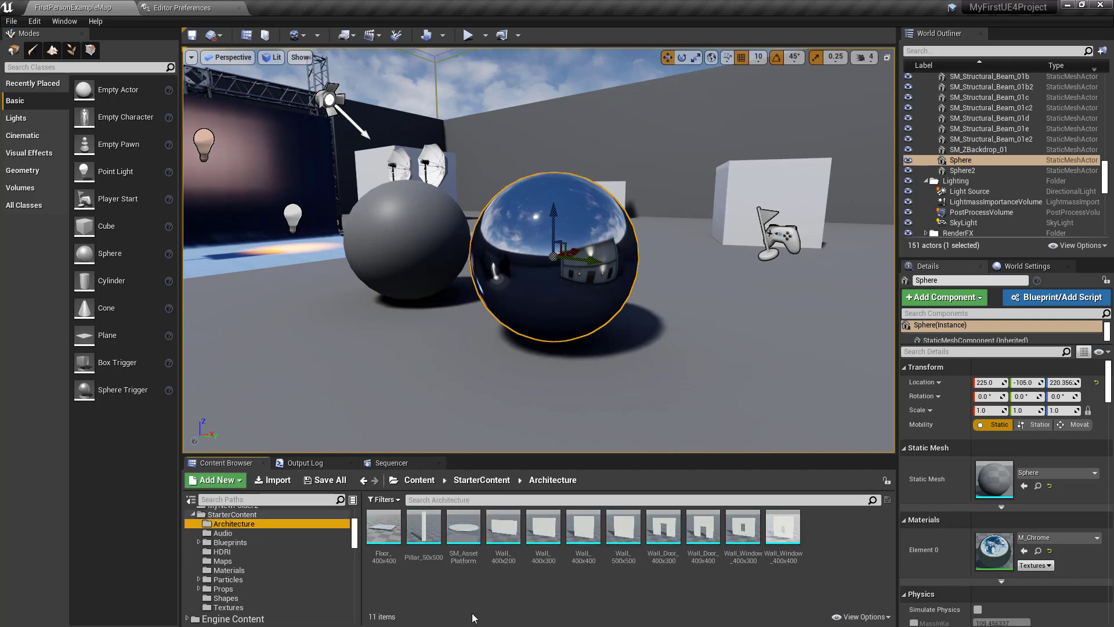
pyautogui.rightClick(504, 529)
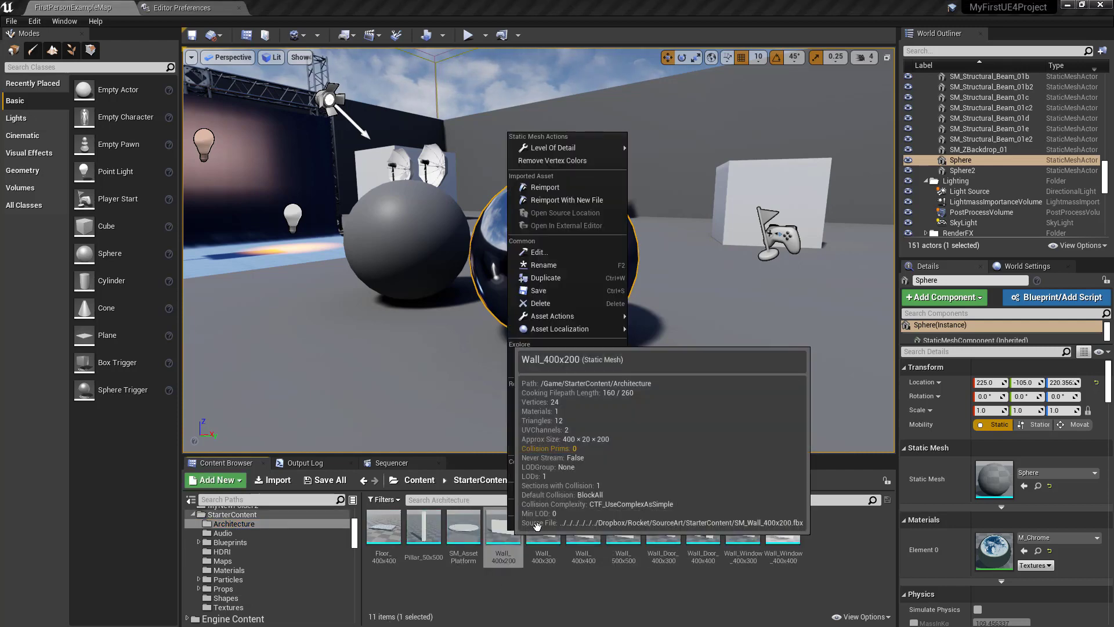
pyautogui.moveTo(587, 473)
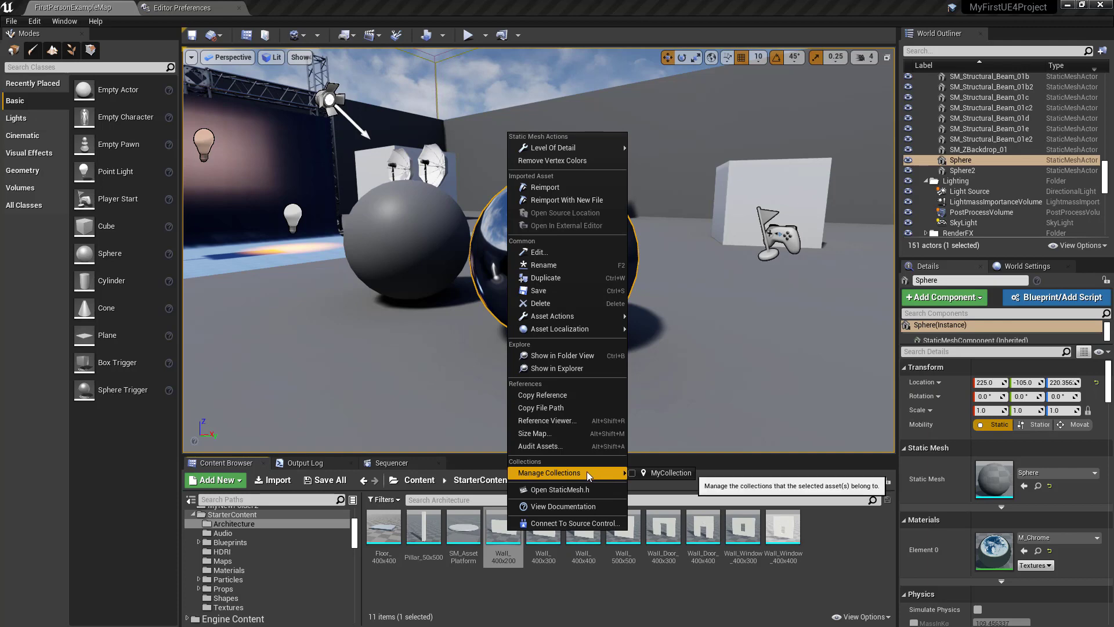
pyautogui.click(632, 474)
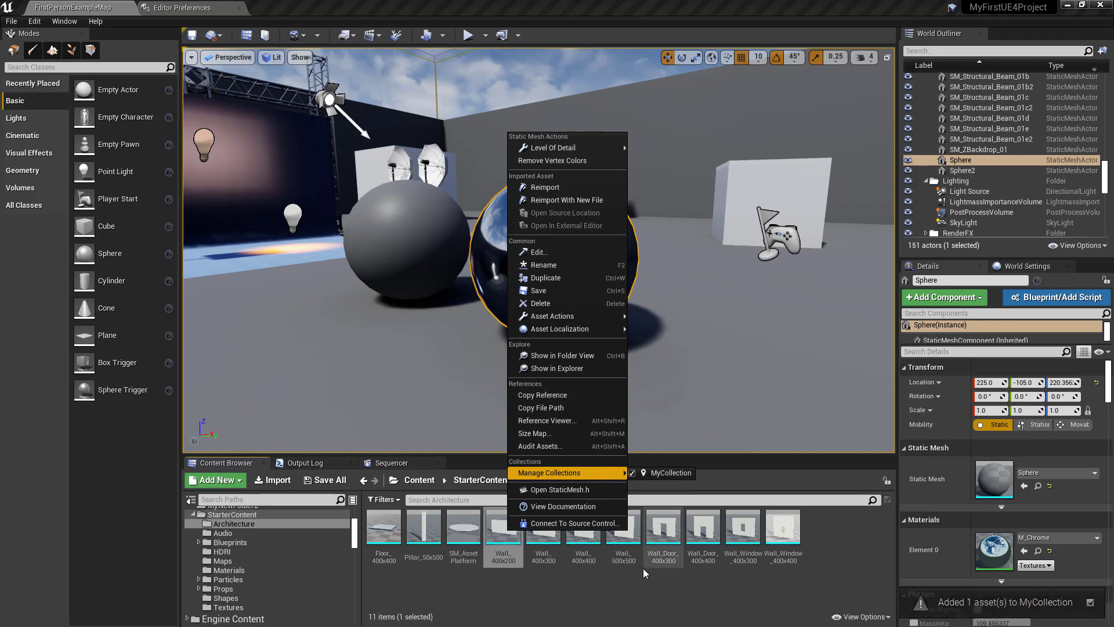
# Add the Wall_Door_400x300 mesh to MyCollection
pyautogui.hotkey('ctrl', 'b')
pyautogui.rightClick(670, 539)
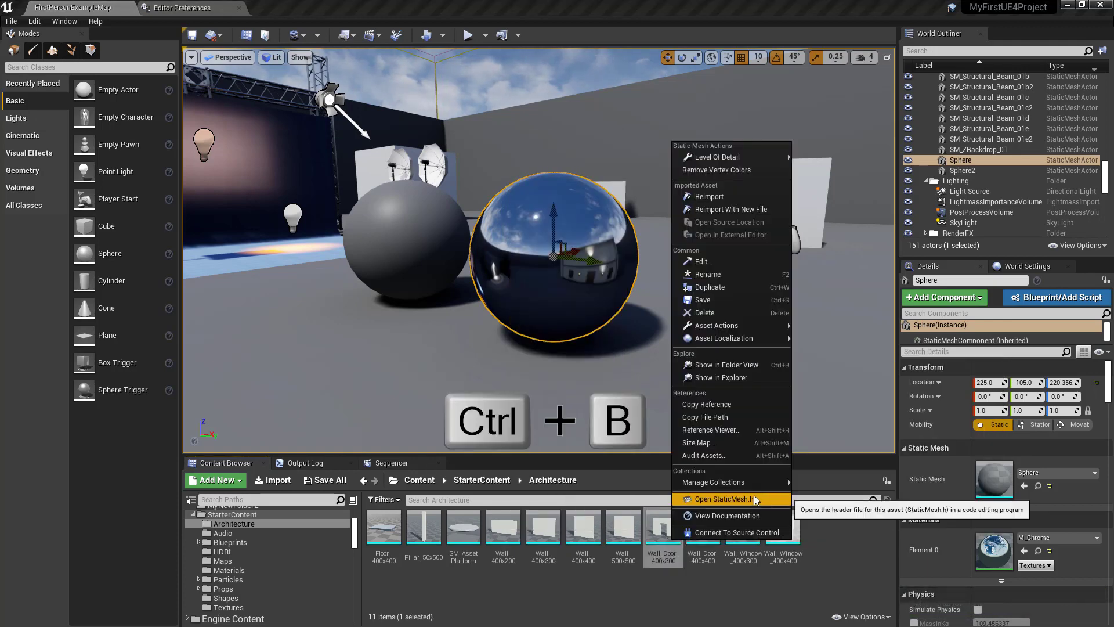
pyautogui.moveTo(754, 482)
pyautogui.click(841, 483)
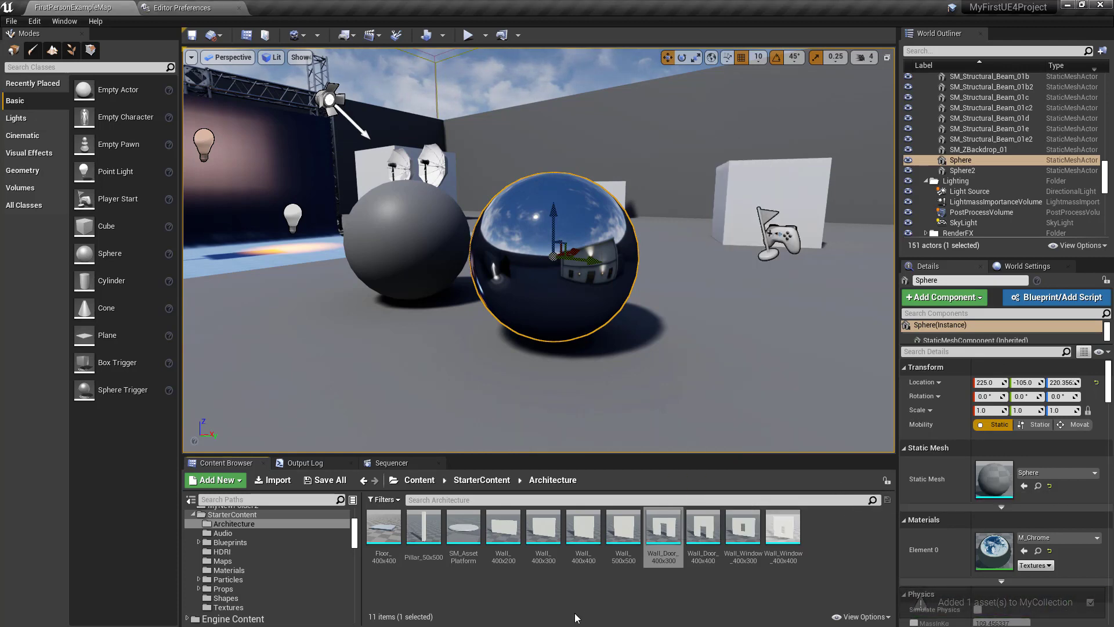
# Remove the Wall_Door_400x300 mesh from MyCollection
pyautogui.rightClick(656, 531)
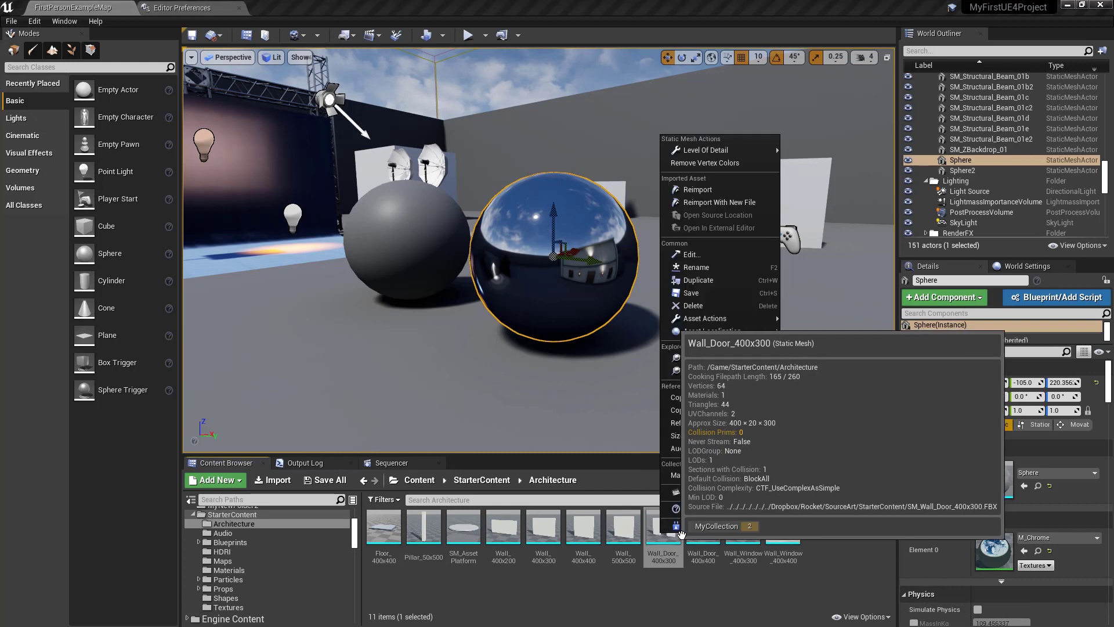
pyautogui.moveTo(741, 479)
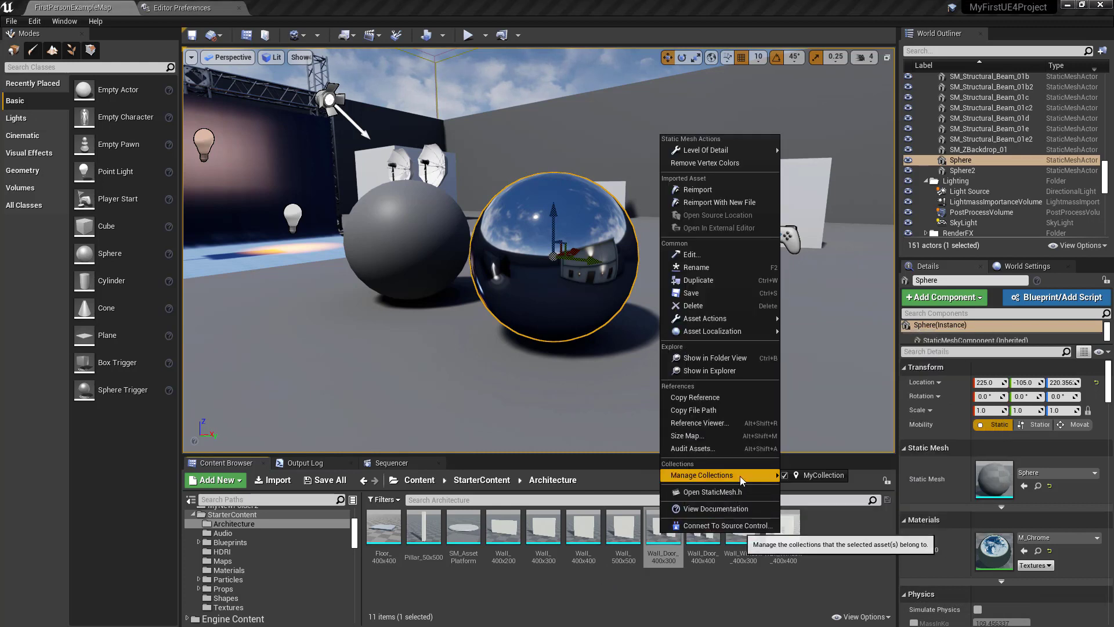
pyautogui.click(786, 477)
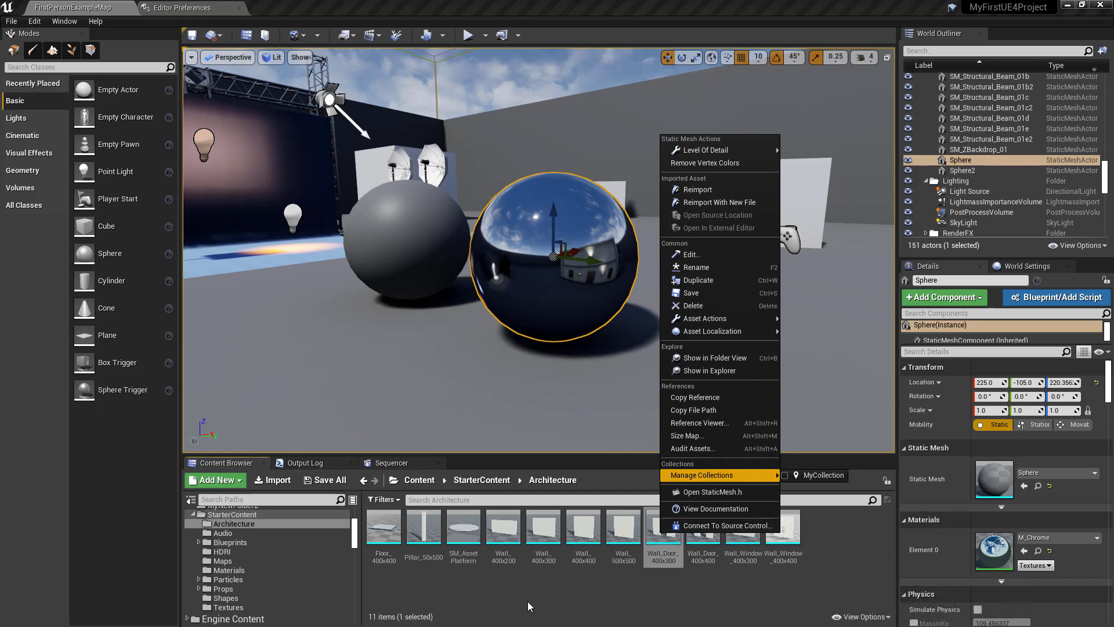
# Add the four materials from M_Brick_Clay_Beveled through M_Brick_Cut_Stone in StarterContent's Materials folder to MyCollection
pyautogui.scroll(4, 284, 587)
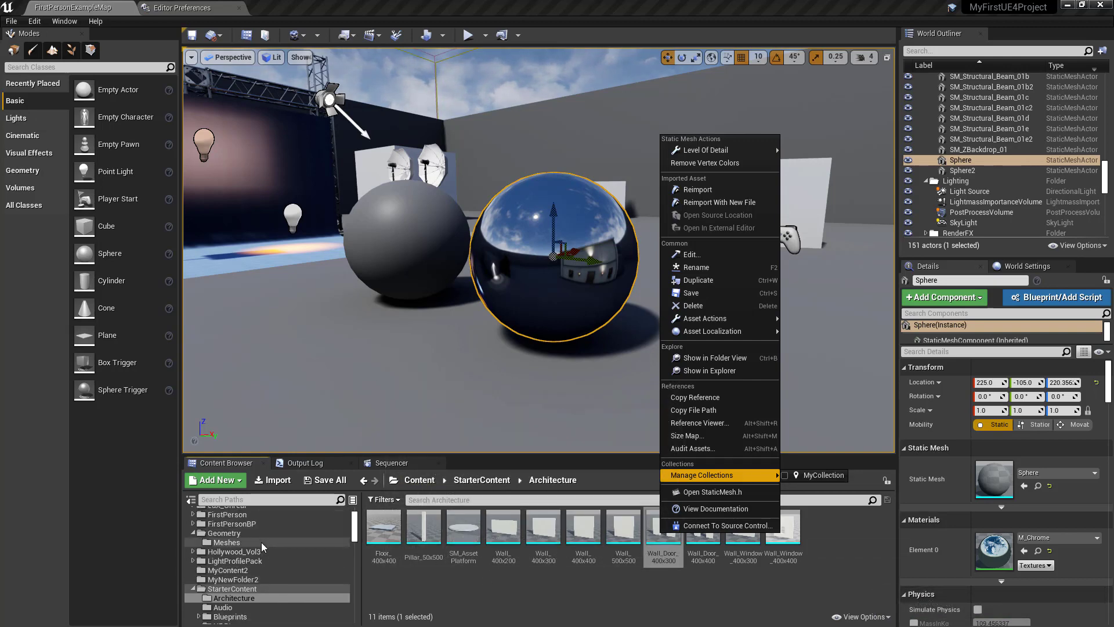
pyautogui.scroll(-5, 261, 542)
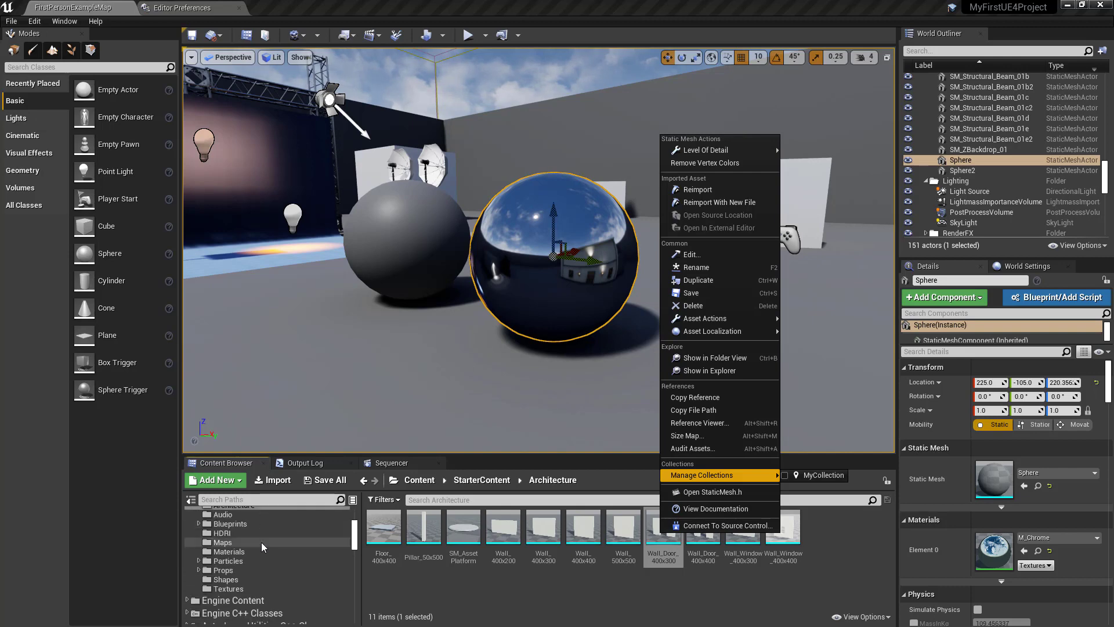
pyautogui.scroll(3, 261, 542)
pyautogui.scroll(-3, 245, 590)
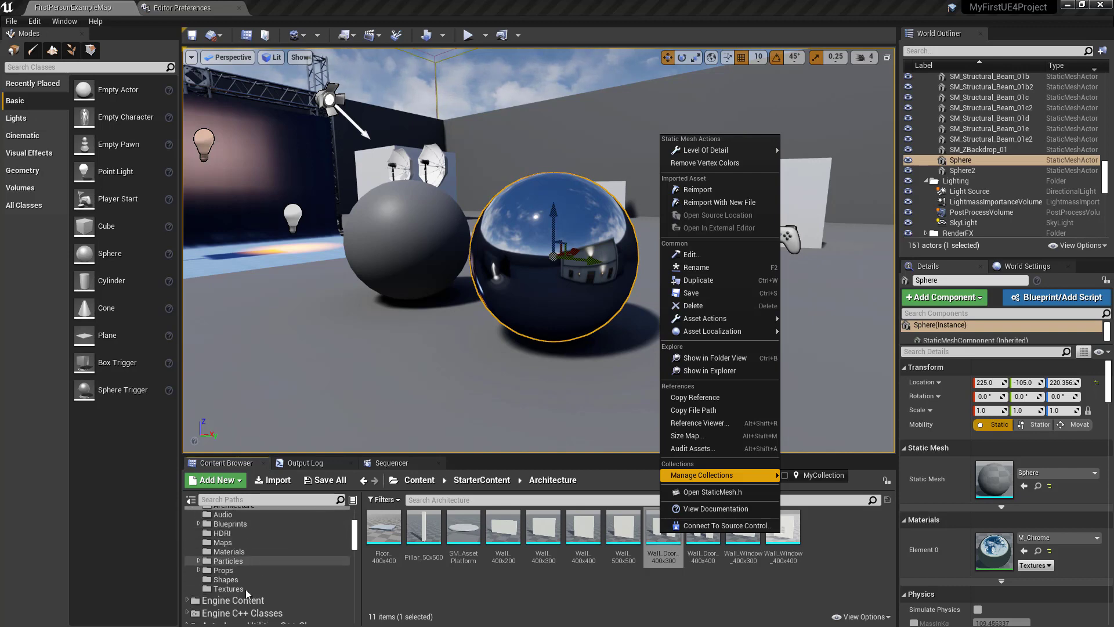
pyautogui.click(228, 551)
pyautogui.click(504, 528)
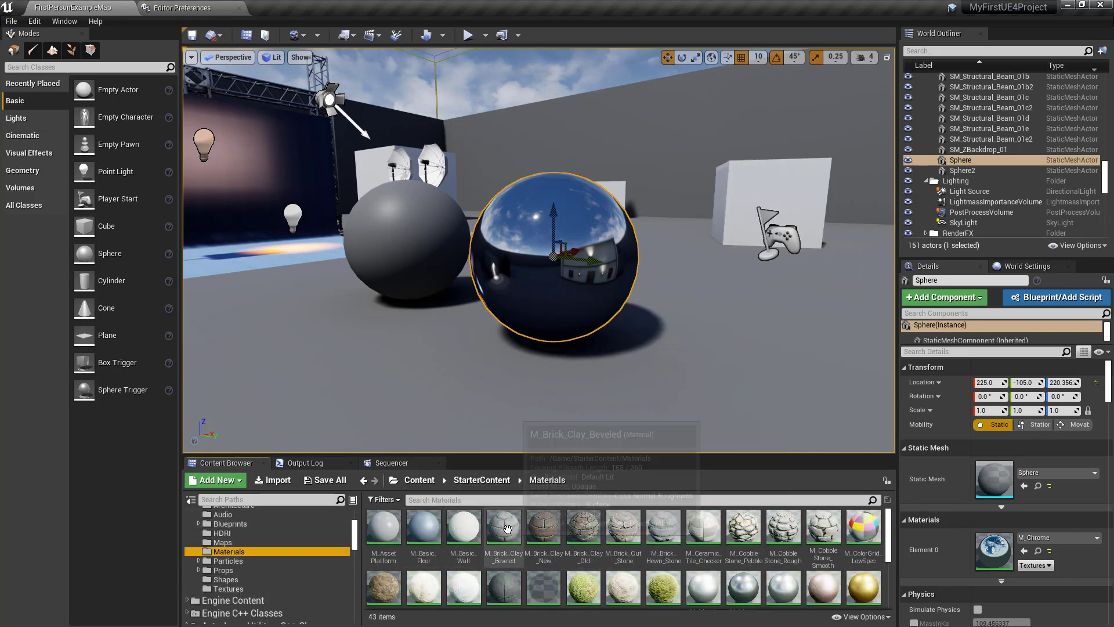
pyautogui.keyDown('shift'); pyautogui.click(623, 528); pyautogui.keyUp('shift')
pyautogui.rightClick(619, 528)
pyautogui.moveTo(732, 472)
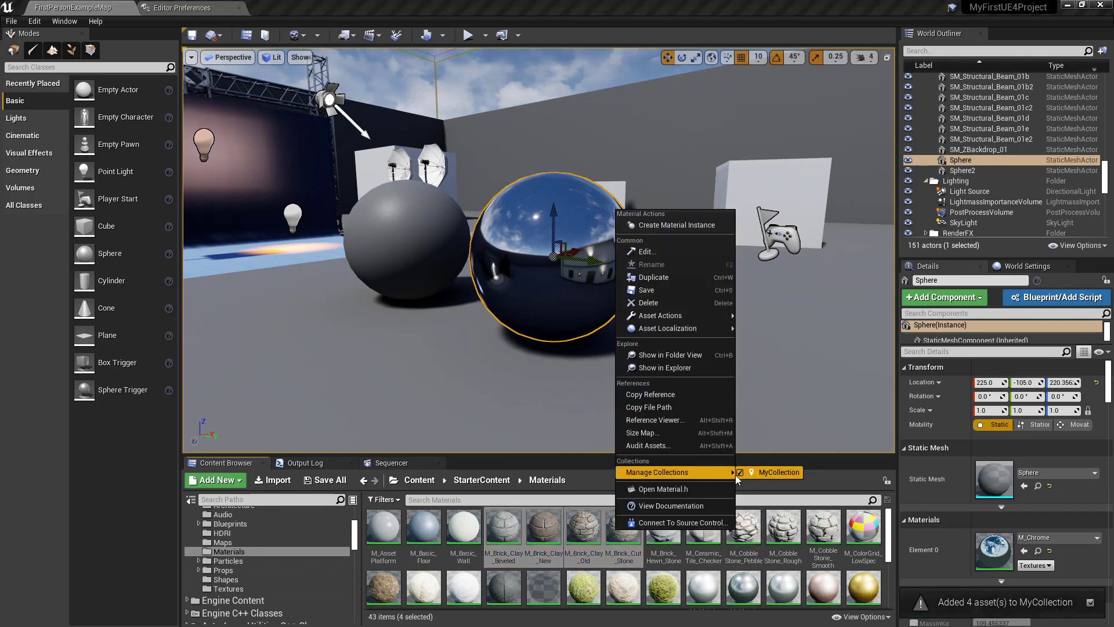
# Show the contents of MyCollection and remove the M_Brick_Clay_New and M_Brick_Clay_Old materials from it
pyautogui.click(353, 499)
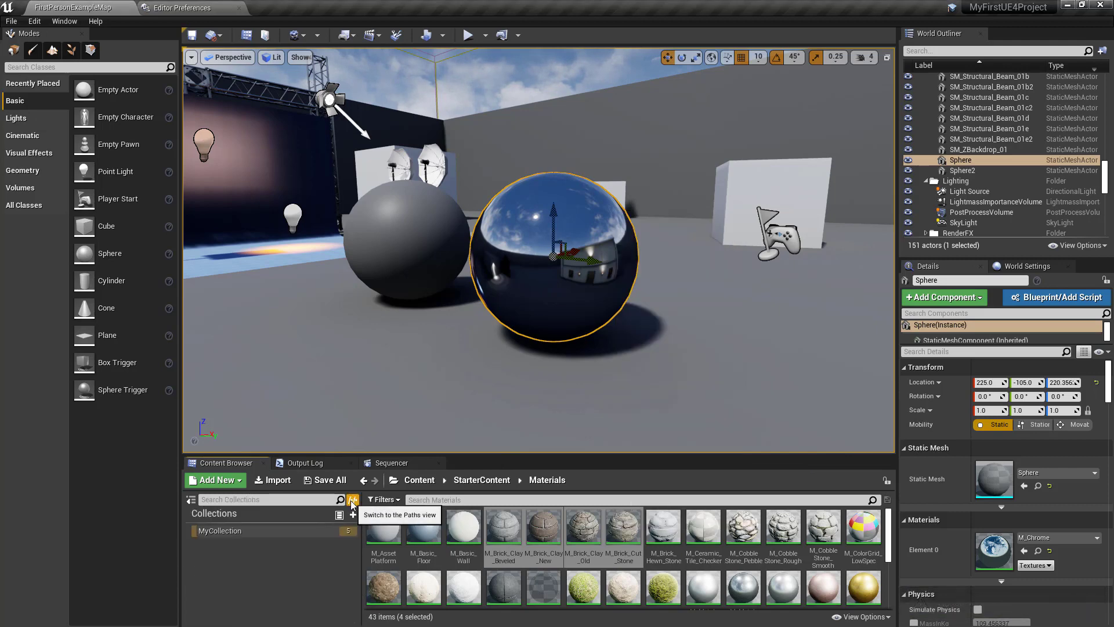
pyautogui.click(248, 529)
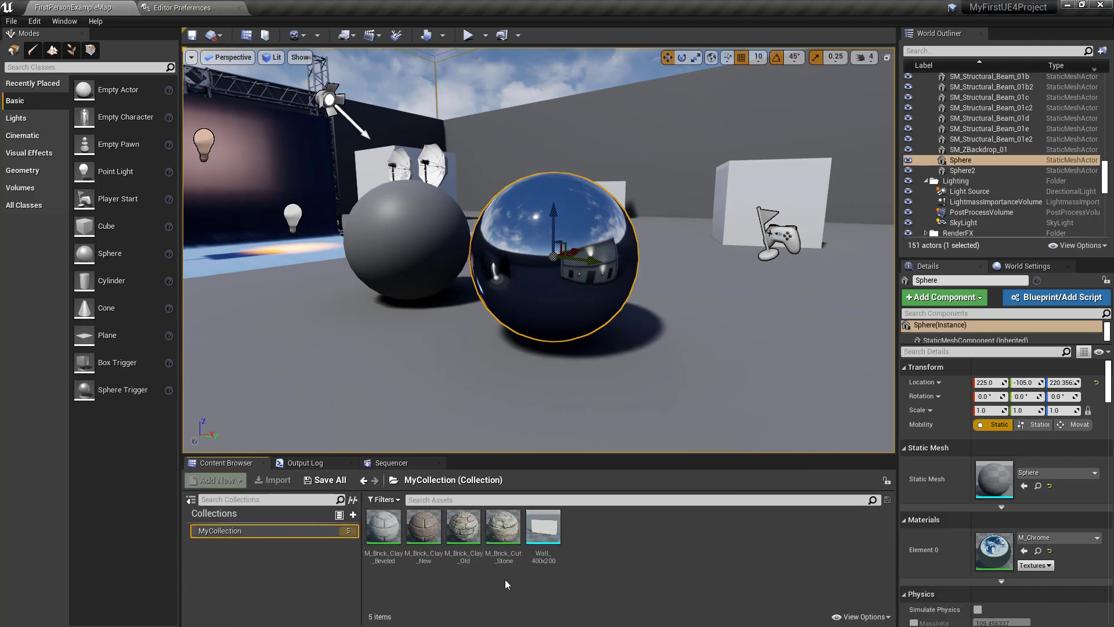
pyautogui.click(430, 528)
pyautogui.keyDown('ctrl'); pyautogui.click(464, 529); pyautogui.keyUp('ctrl')
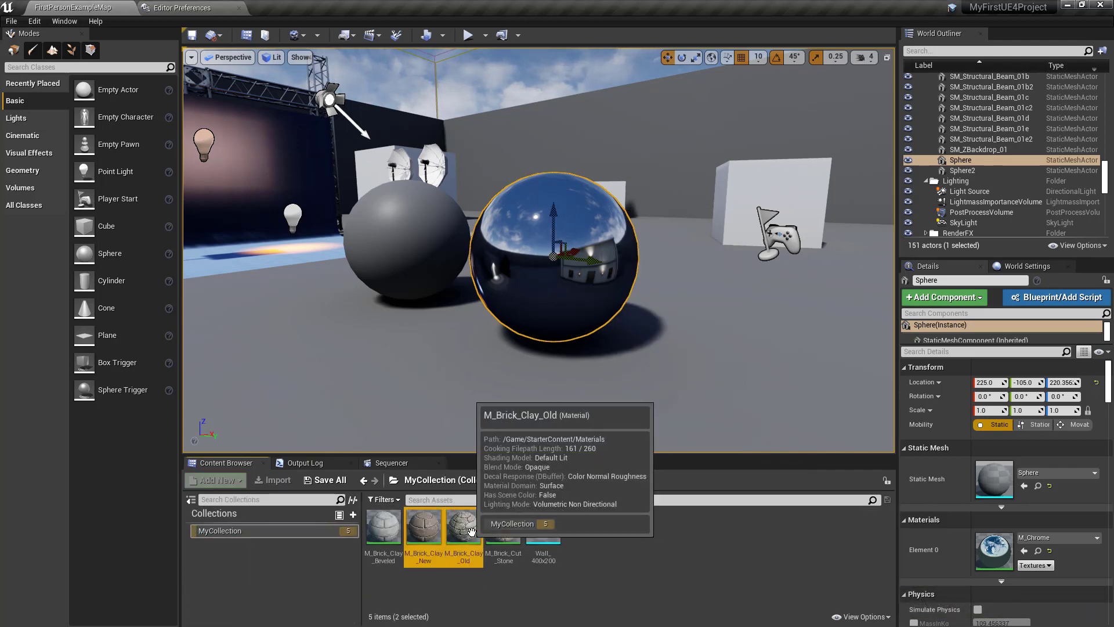
pyautogui.rightClick(464, 528)
pyautogui.click(577, 464)
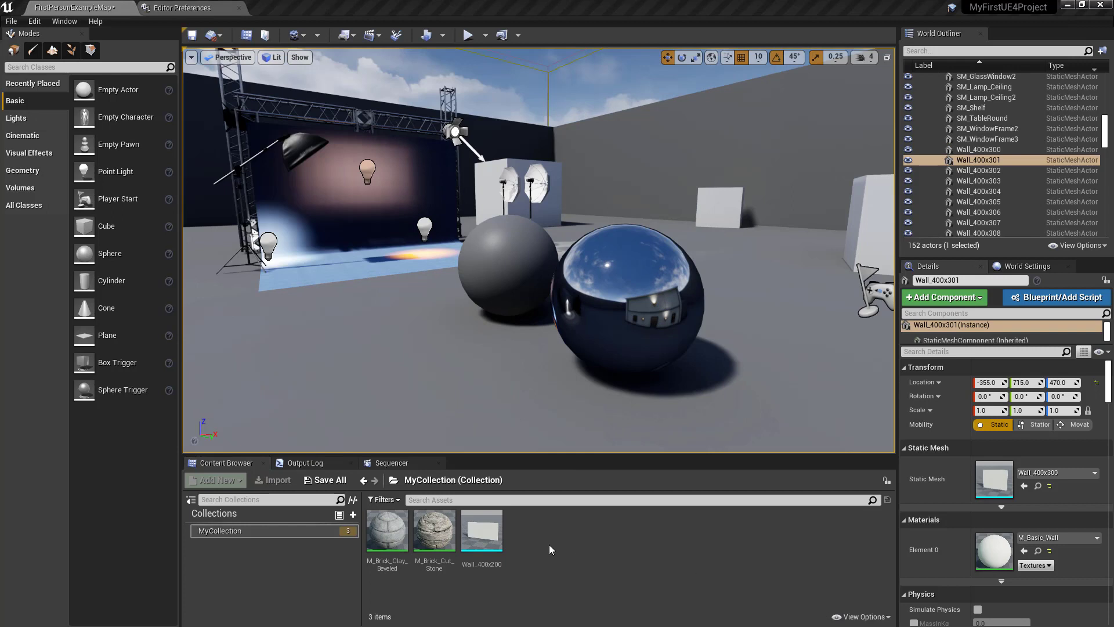
# Return to StarterContent's Materials folder and reduce the scale of the asset thumbnails
pyautogui.click(353, 499)
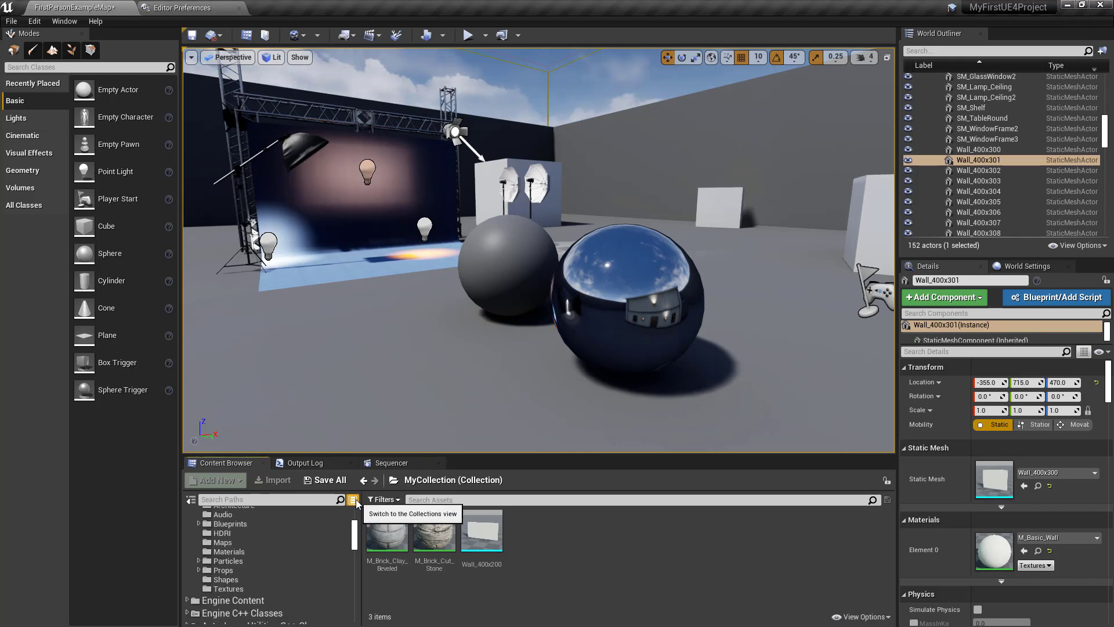
pyautogui.click(282, 555)
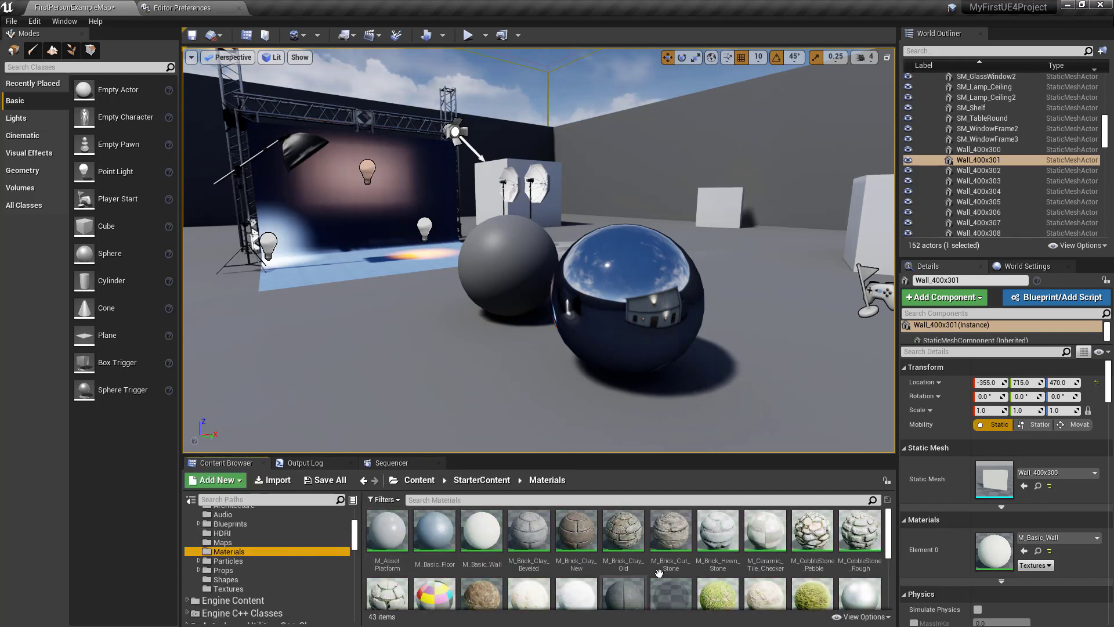
pyautogui.click(858, 617)
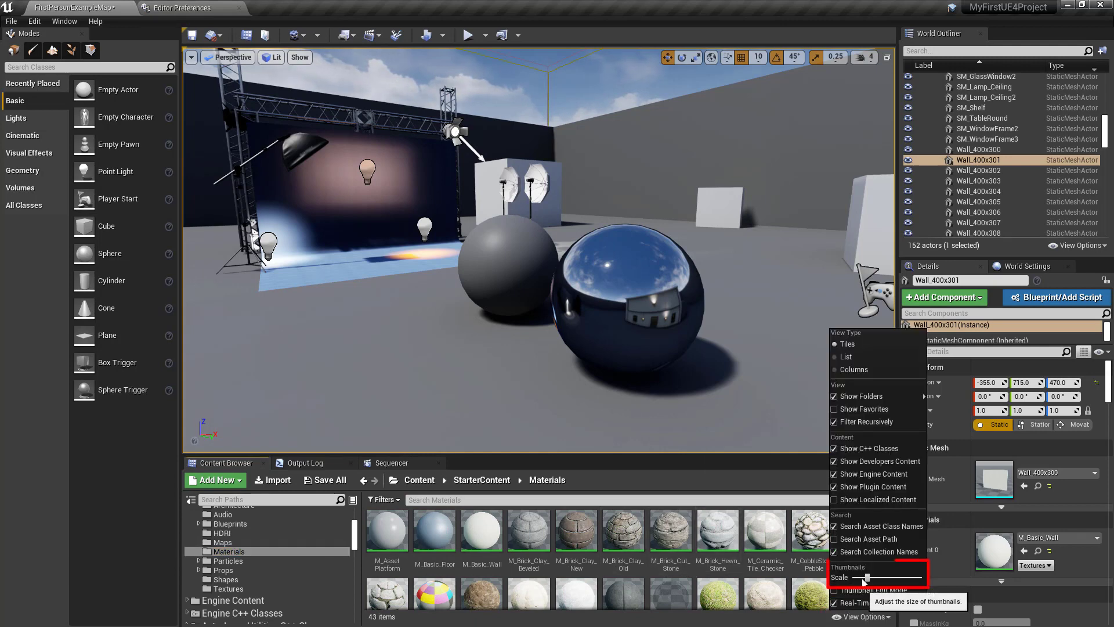
pyautogui.moveTo(868, 578); pyautogui.dragTo(860, 577)
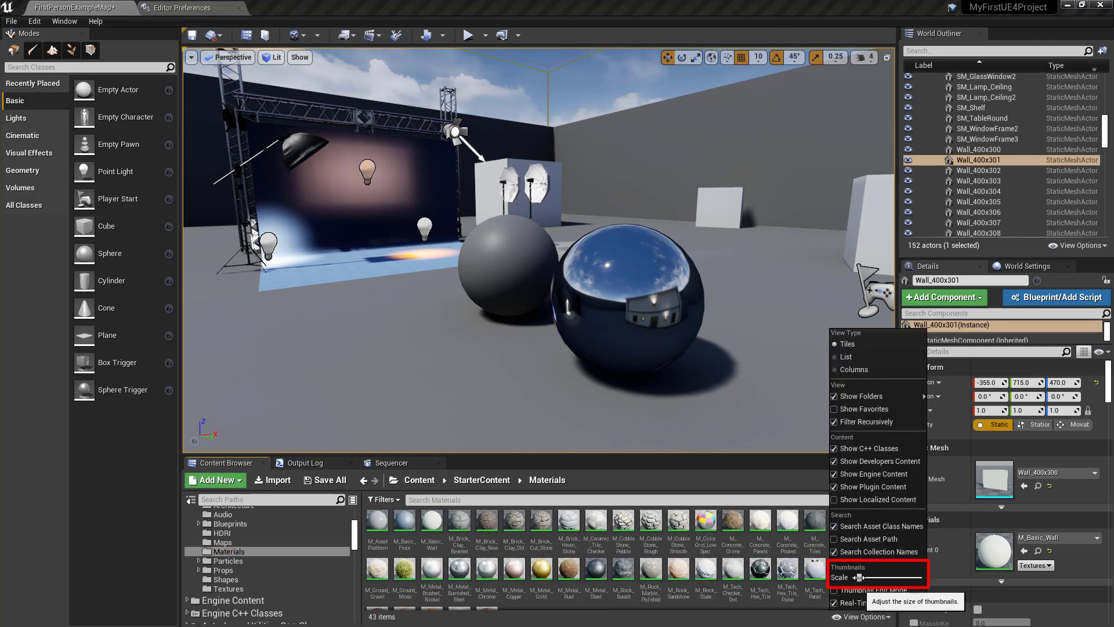
pyautogui.click(704, 460)
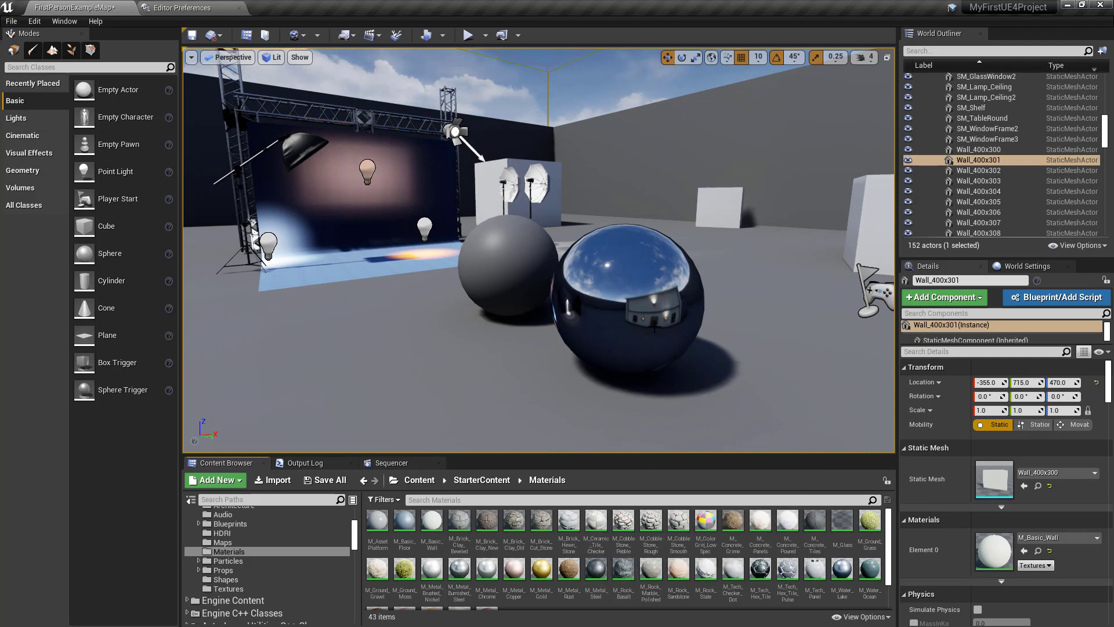
# Bring the building with the wall lamps into view and toggle the display of collision geometry in the viewport
pyautogui.moveTo(657, 317); pyautogui.dragTo(553, 290, button='right')
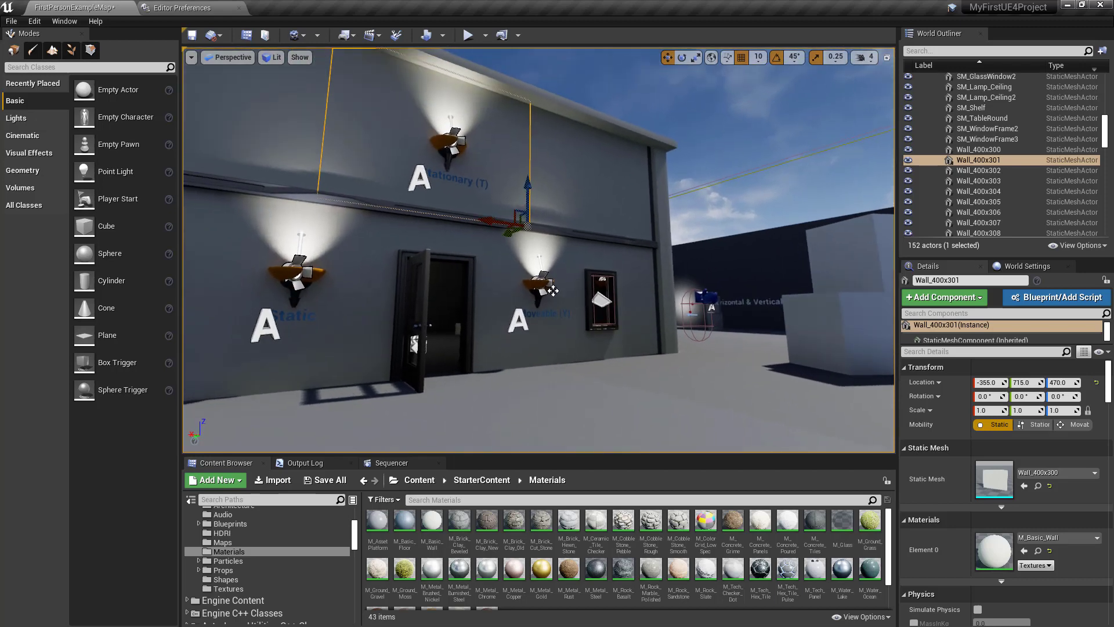
pyautogui.hotkey('alt', 'c')
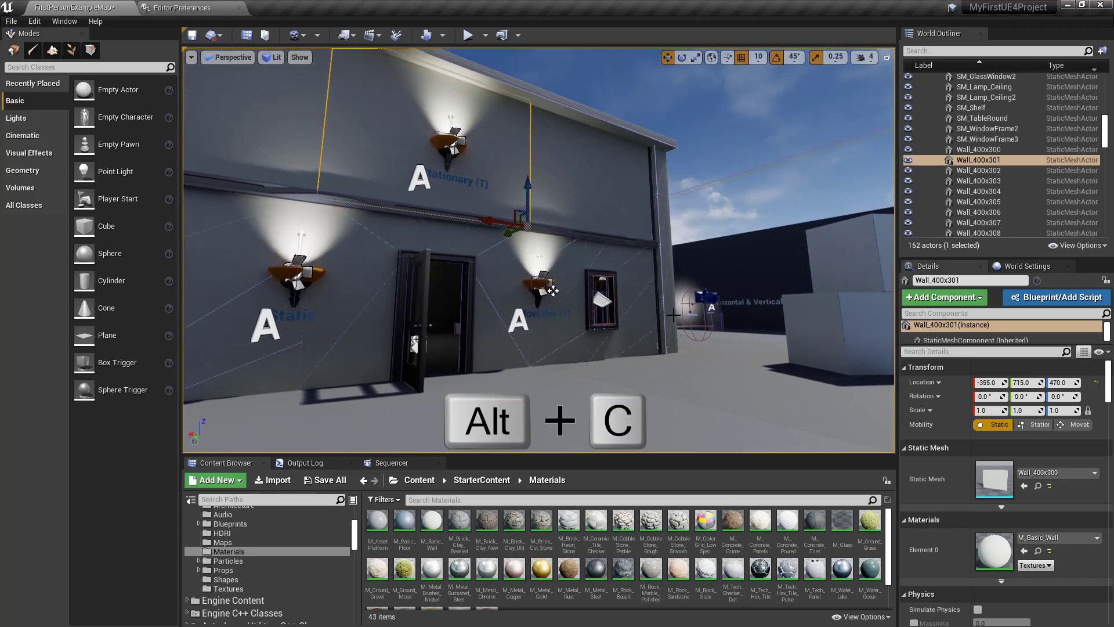
pyautogui.moveTo(554, 290); pyautogui.dragTo(516, 286, button='middle')
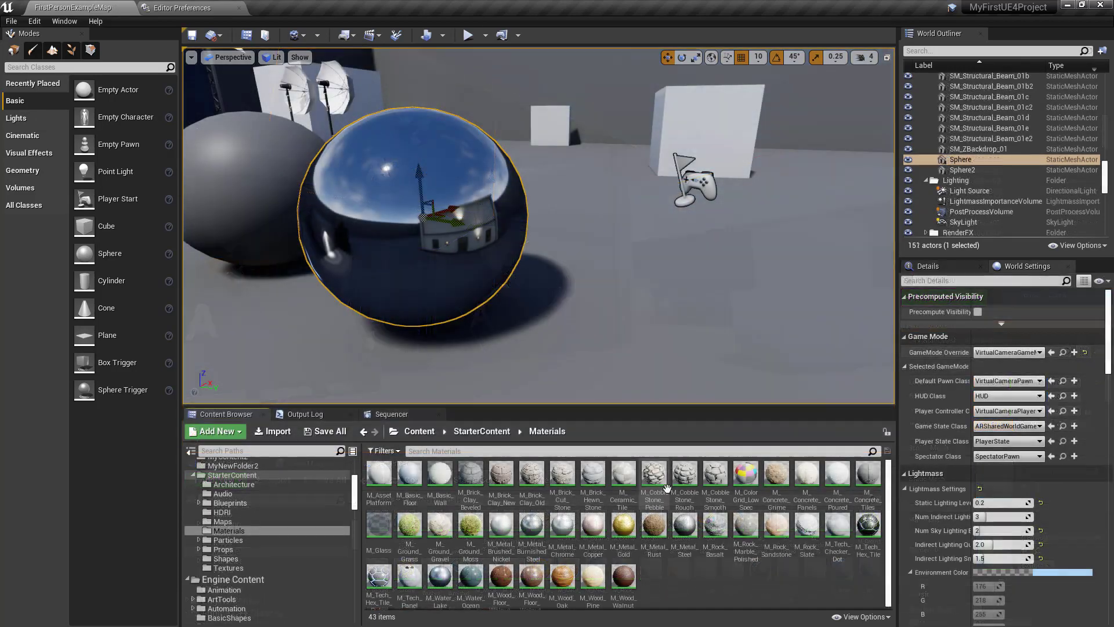
# Cycle the viewport through view modes including Wireframe, Unlit, Lightmap Density, Detail Lighting and Shader Complexity, ending in Lit
pyautogui.moveTo(540, 226); pyautogui.dragTo(557, 226, button='right')
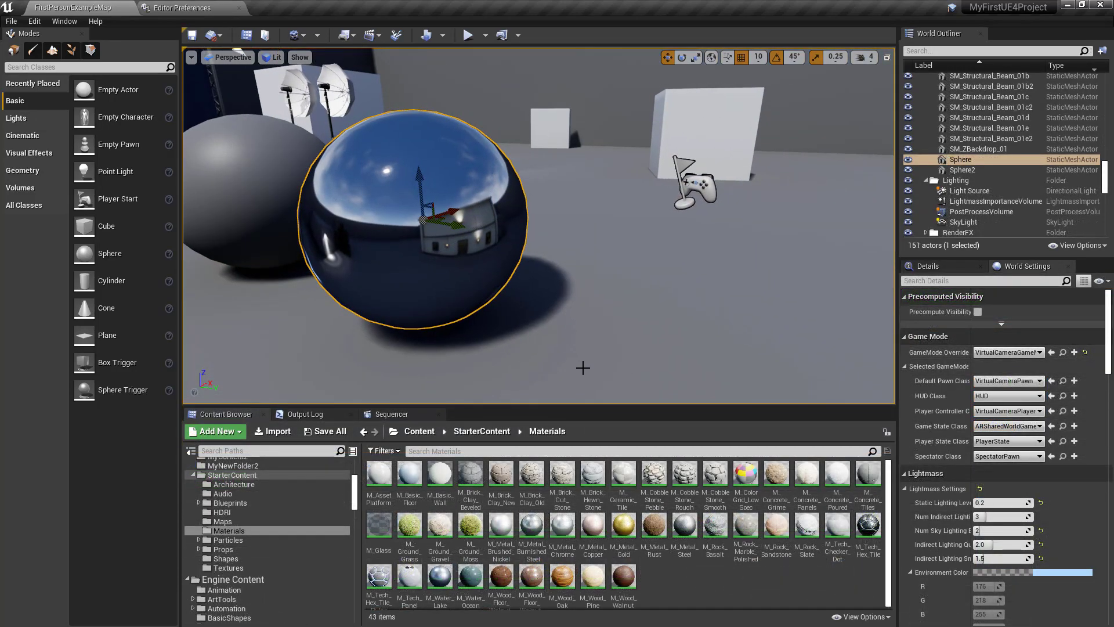
pyautogui.hotkey('alt', '2')
pyautogui.hotkey('alt', '3')
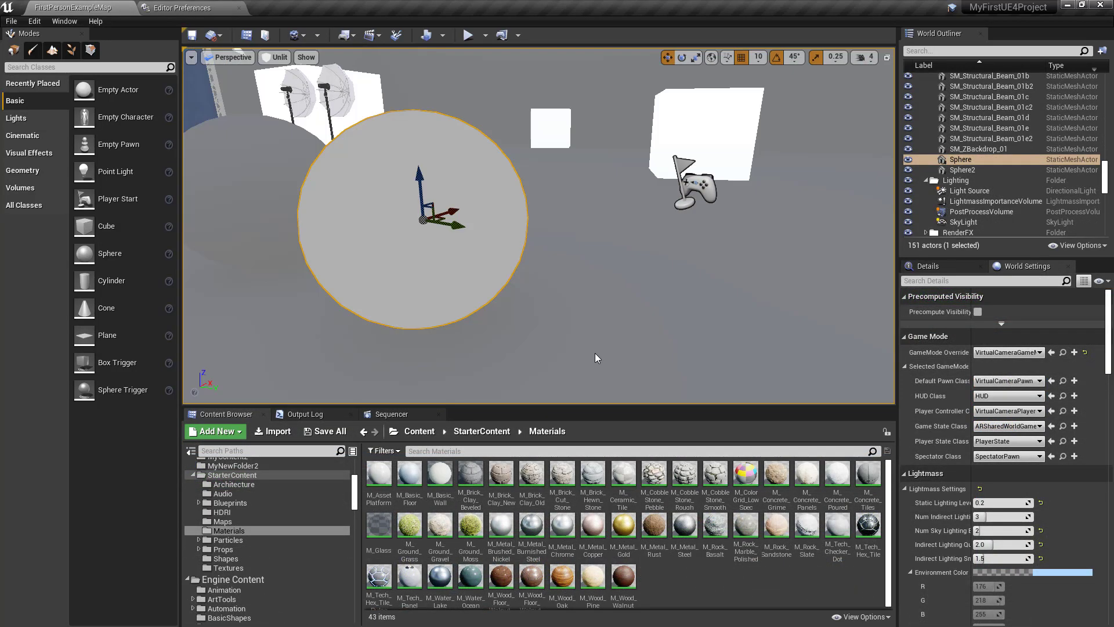
pyautogui.hotkey('alt', '0')
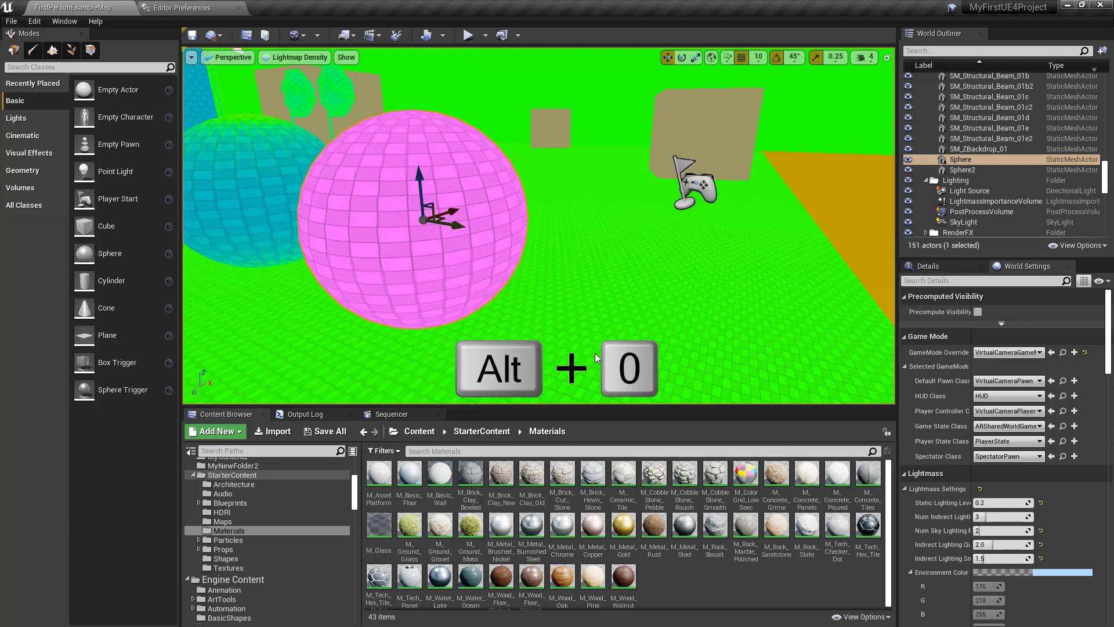
pyautogui.hotkey('alt', '2')
pyautogui.hotkey('alt', '3')
pyautogui.hotkey('alt', '4')
pyautogui.hotkey('alt', '5')
pyautogui.hotkey('alt', '6')
pyautogui.hotkey('alt', '7')
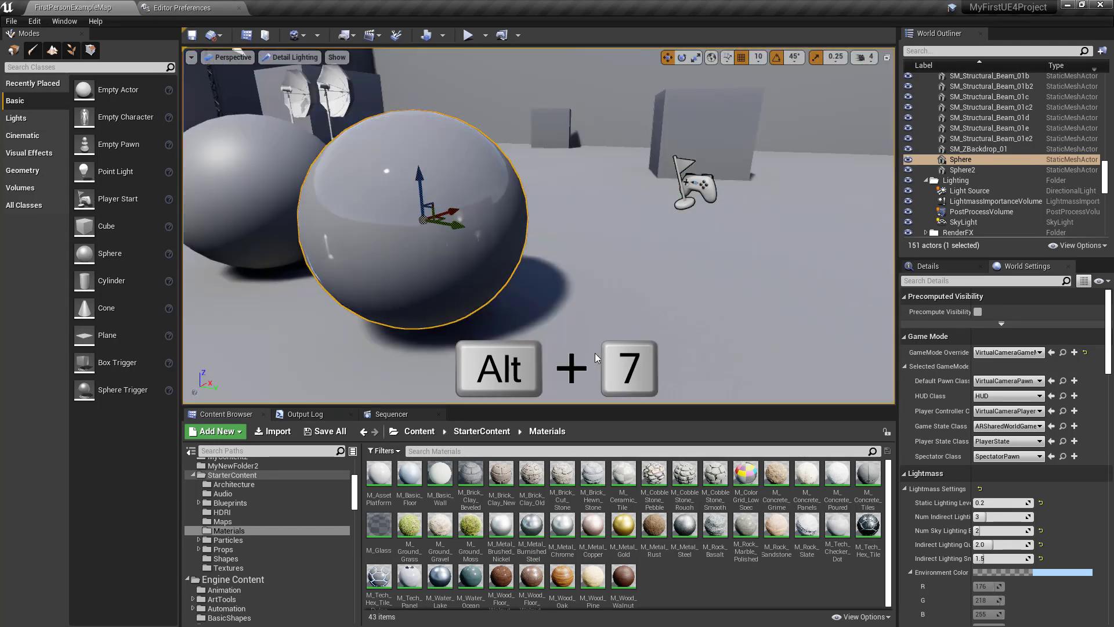
pyautogui.hotkey('alt', '8')
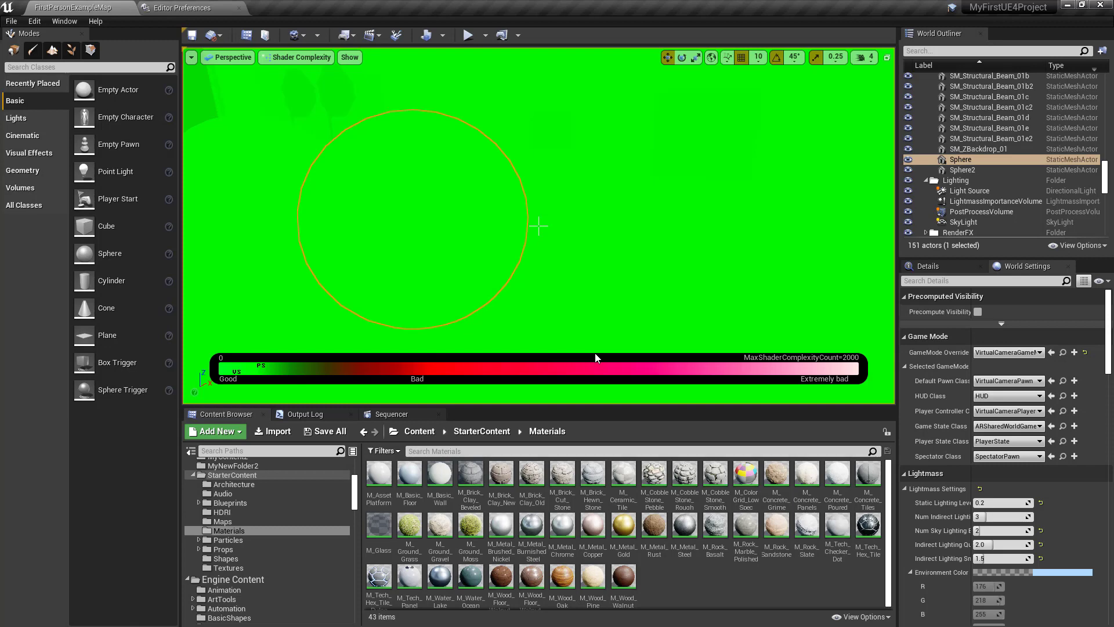
pyautogui.hotkey('alt', '3')
pyautogui.hotkey('alt', '4')
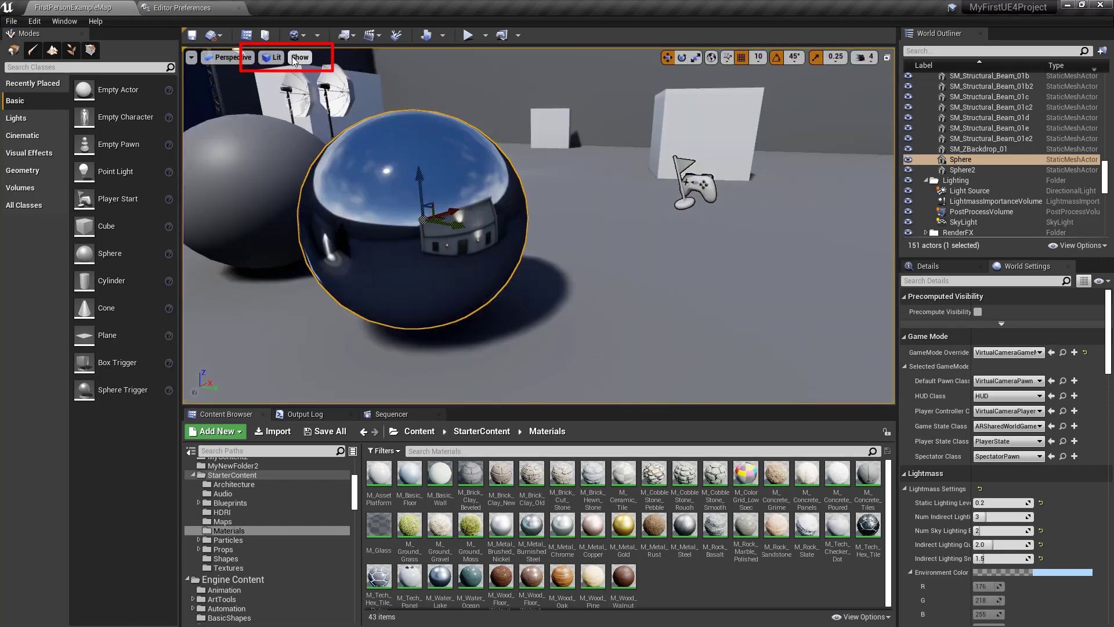
# Switch the viewport to Wireframe, then Unlit, and return it to Lit mode
pyautogui.hotkey('alt', '2')
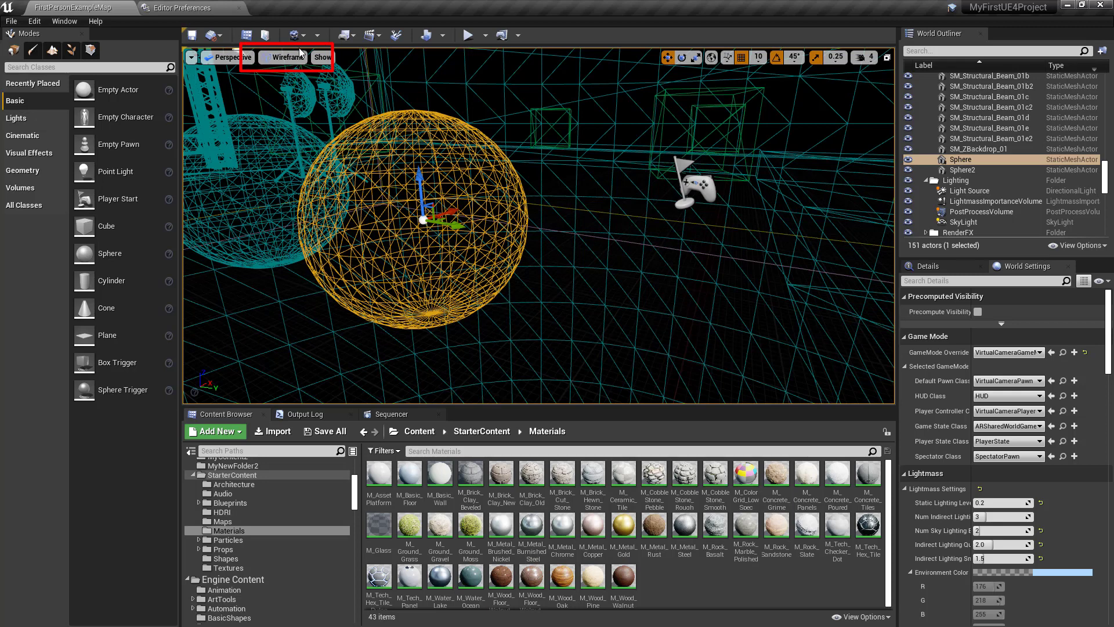
pyautogui.hotkey('alt', '3')
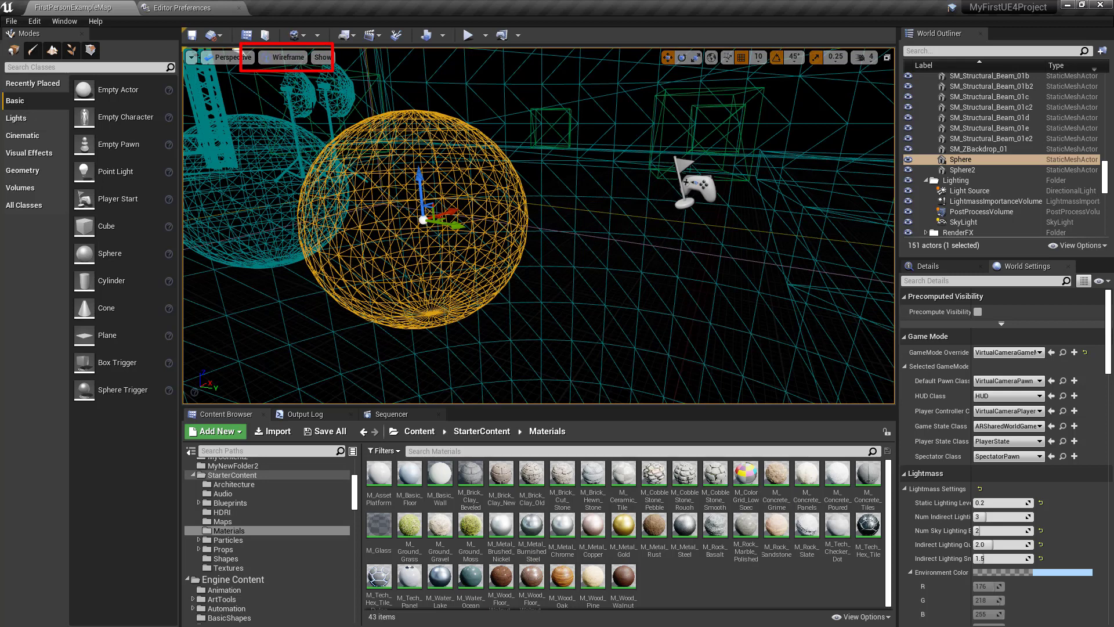
pyautogui.hotkey('alt', '4')
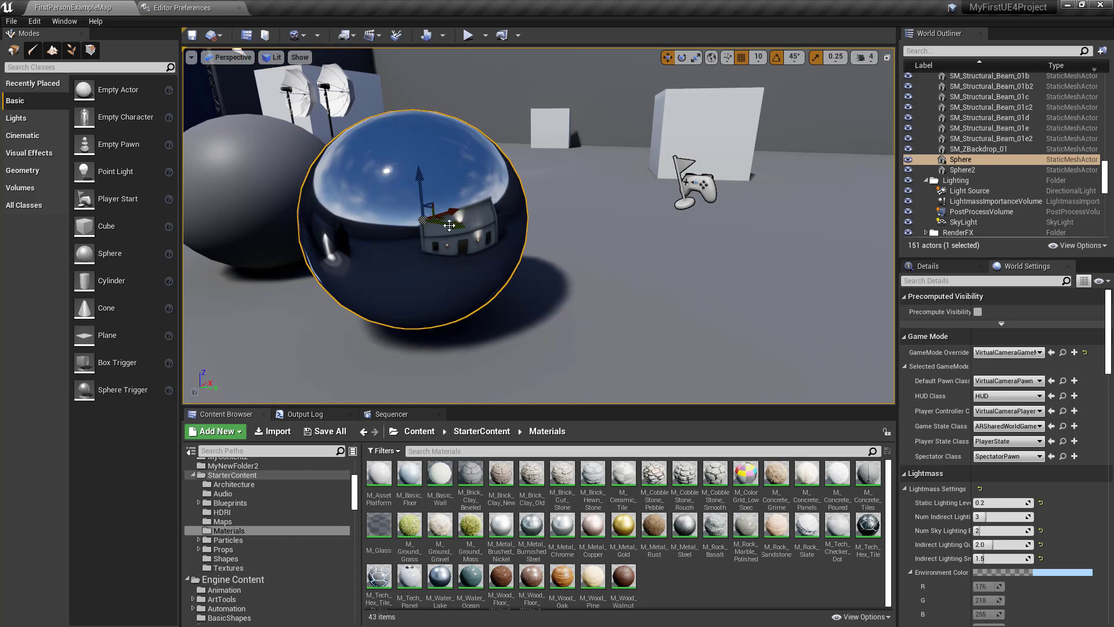
# Select the FirstPersonCharacter actor in the level, focus the view on it and open its Blueprint for editing
pyautogui.moveTo(444, 224); pyautogui.dragTo(325, 192)
pyautogui.moveTo(536, 171)
pyautogui.mouseDown(button='right')
pyautogui.moveTo(523, 174)
pyautogui.moveTo(537, 171)
pyautogui.mouseUp(button='right')
pyautogui.click(615, 205)
pyautogui.press('f')
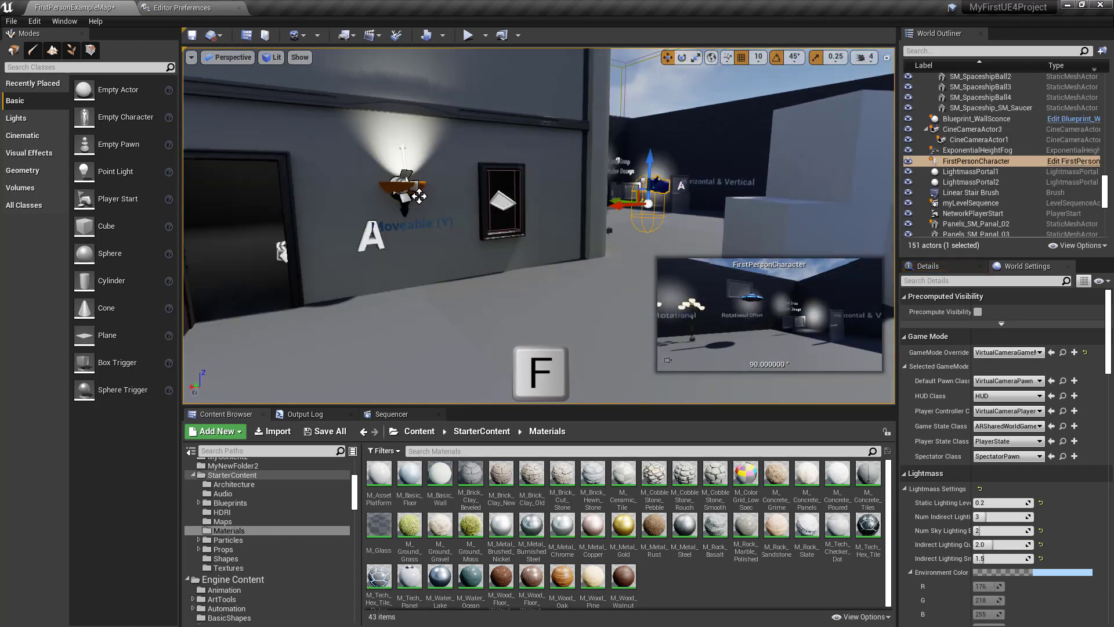
pyautogui.hotkey('ctrl', 'e')
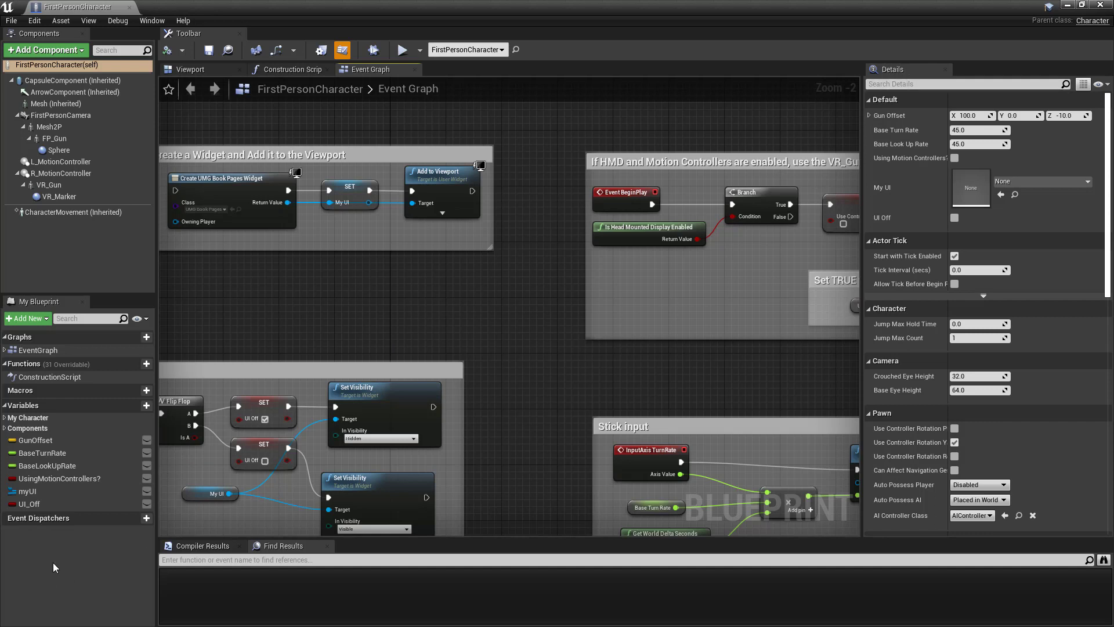
# Add a Boolean variable named MyNewVariable to the FirstPersonCharacter Blueprint
pyautogui.click(140, 406)
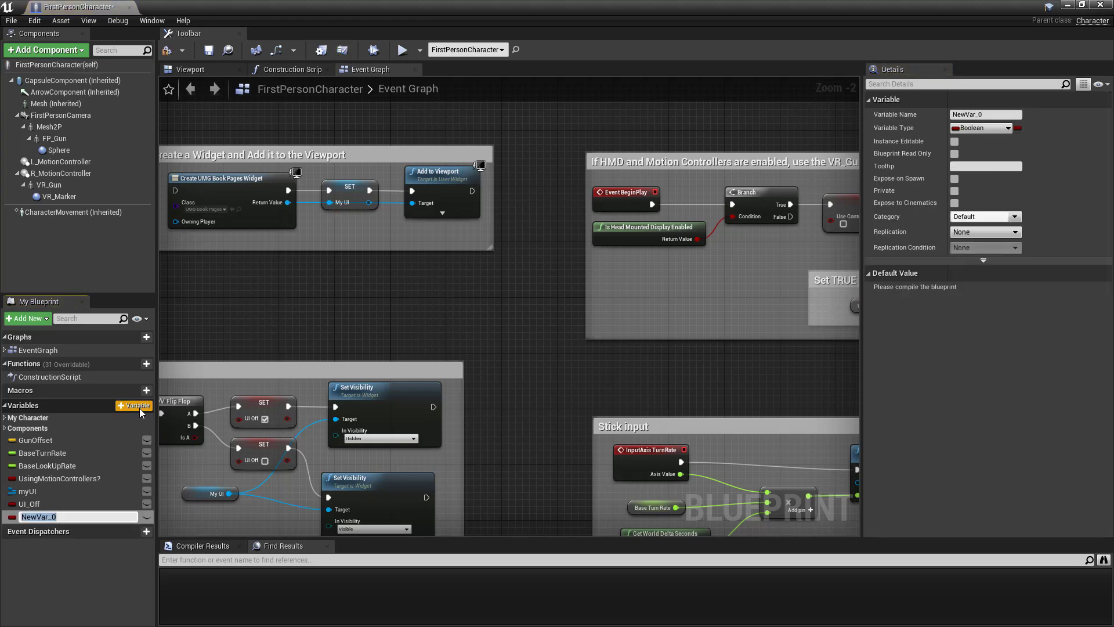
pyautogui.write('MyNewVariable')
pyautogui.press('Return')
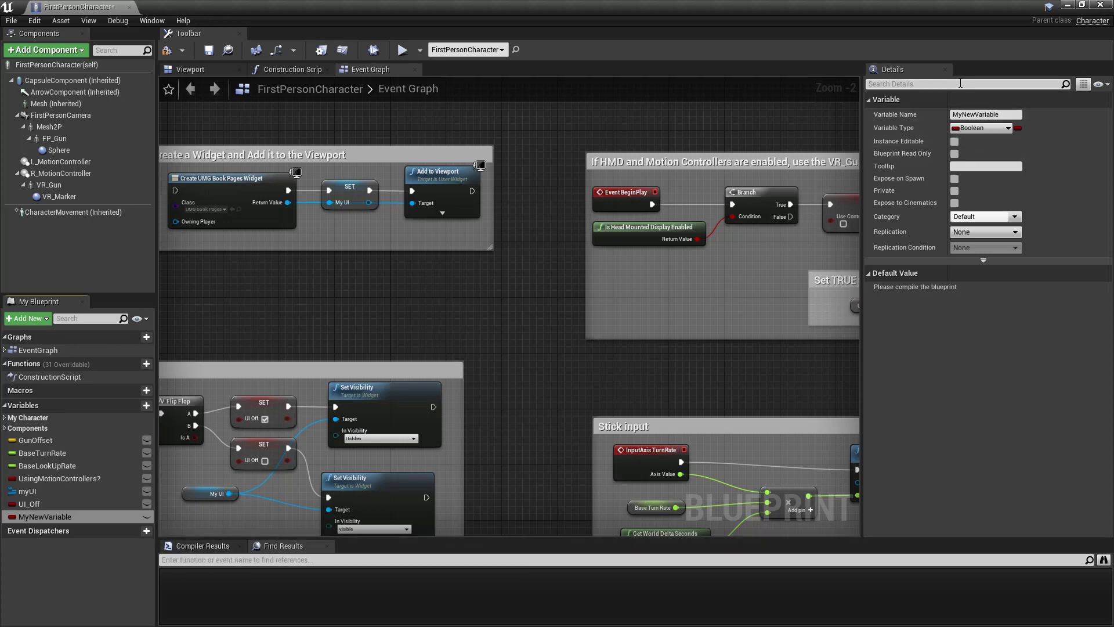
# Dock the Details panel below My Blueprint and compile the Blueprint
pyautogui.moveTo(924, 66); pyautogui.dragTo(42, 574)
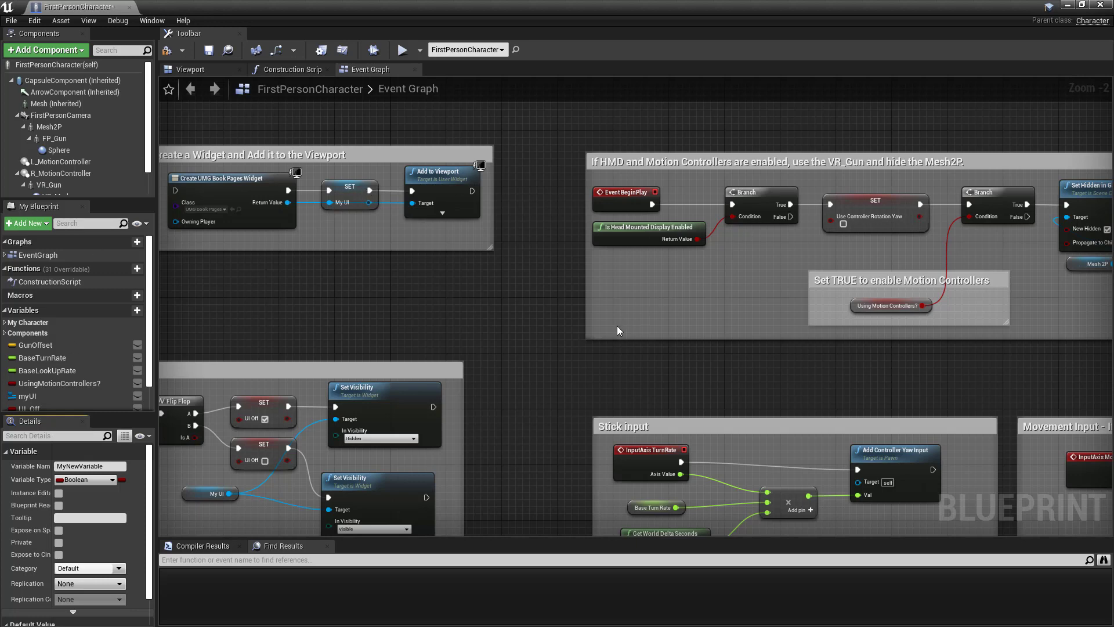
pyautogui.moveTo(617, 327); pyautogui.dragTo(704, 270, button='right')
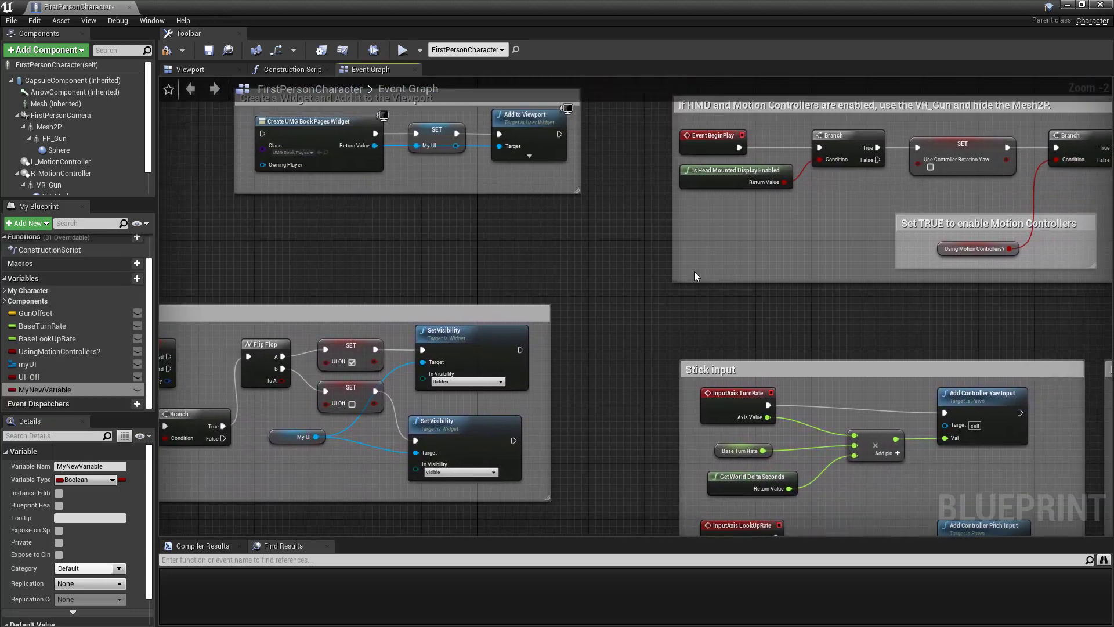
pyautogui.press('F7')
# Place a Get node and a Set node for MyNewVariable in the empty Event Graph area and delete them
pyautogui.keyDown('ctrl'); pyautogui.moveTo(44, 391); pyautogui.dragTo(378, 260); pyautogui.keyUp('ctrl')
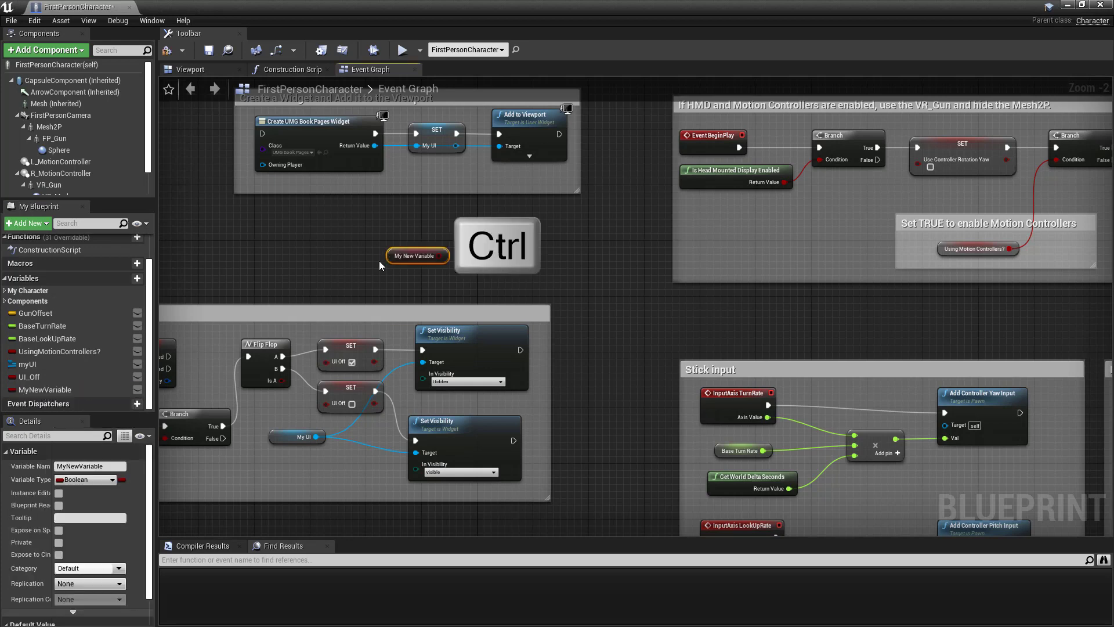
pyautogui.click(487, 285)
pyautogui.click(427, 254)
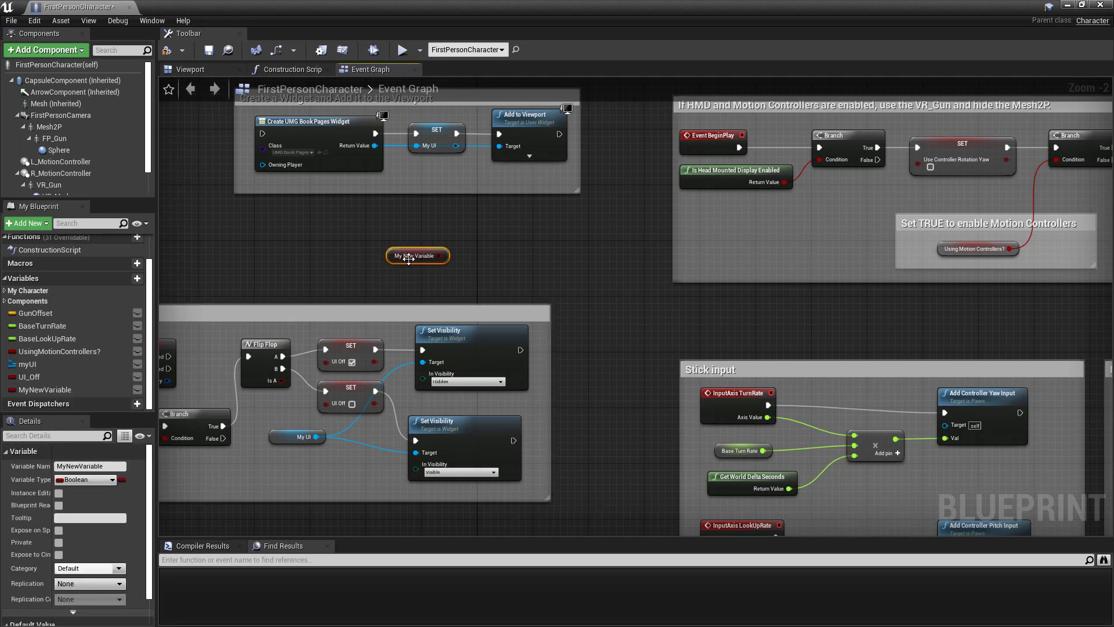
pyautogui.keyDown('alt'); pyautogui.moveTo(52, 389); pyautogui.dragTo(465, 271); pyautogui.keyUp('alt')
pyautogui.press('Delete')
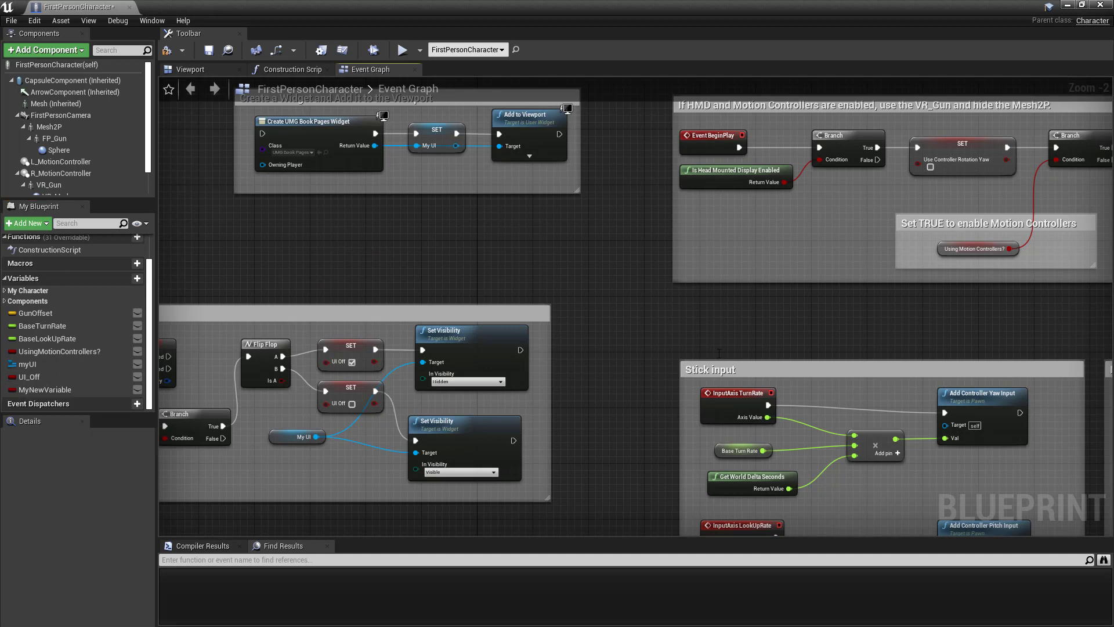
# Select all nodes inside the Stick input comment of the Event Graph
pyautogui.moveTo(650, 410); pyautogui.dragTo(456, 261, button='right')
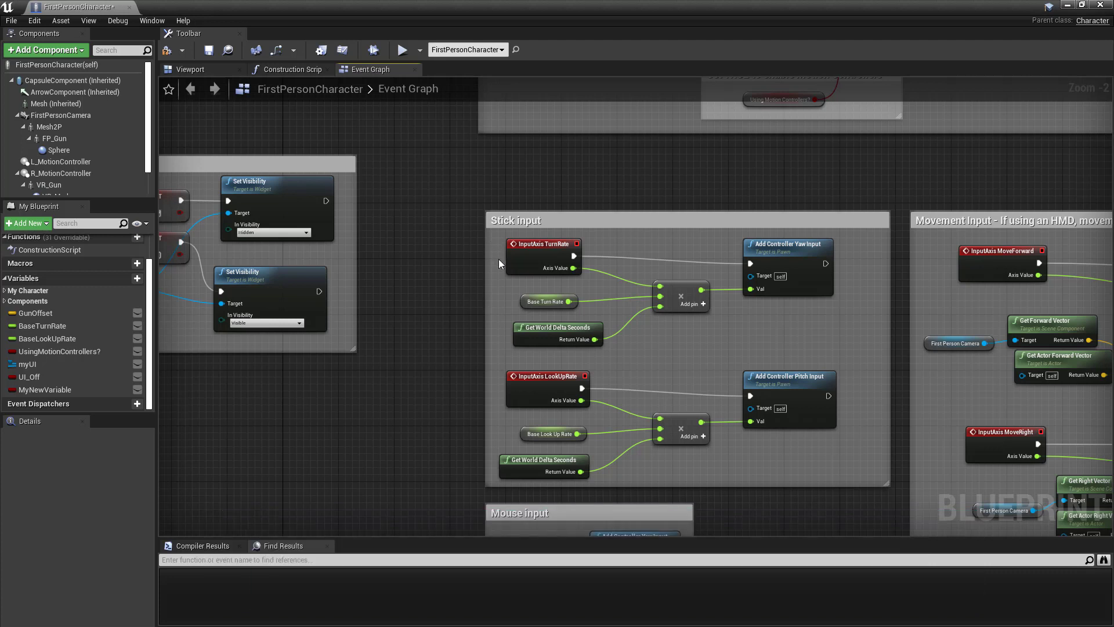
pyautogui.moveTo(499, 259); pyautogui.dragTo(827, 468)
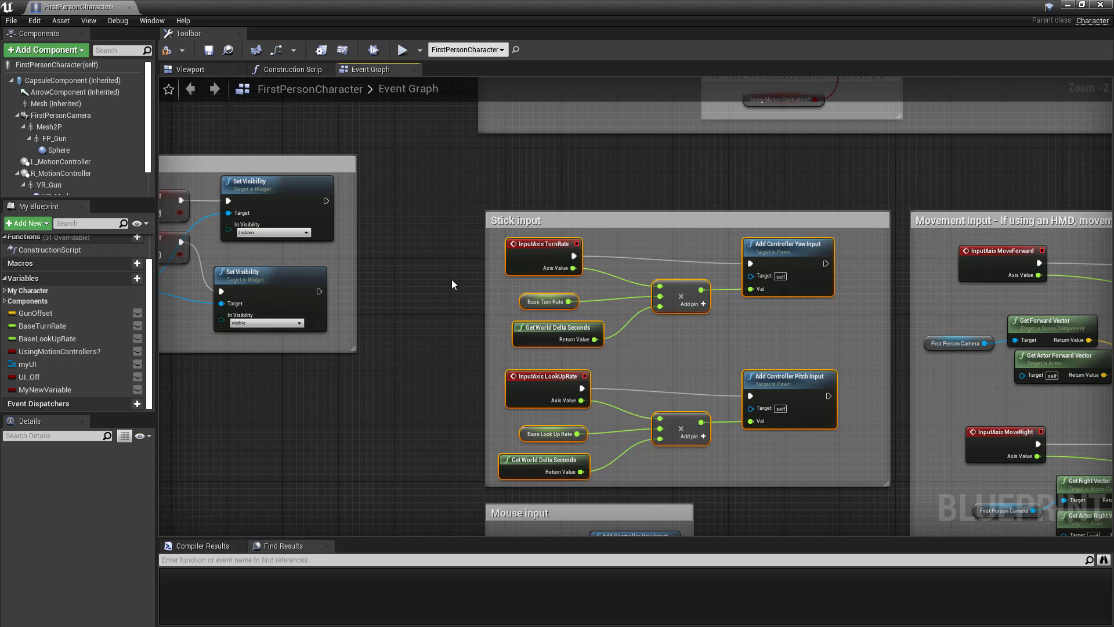
# Switch to the FirstPersonExampleMap level editor and bring up the window switcher with its tool windows and active files
pyautogui.hotkey('ctrl', 'Tab')
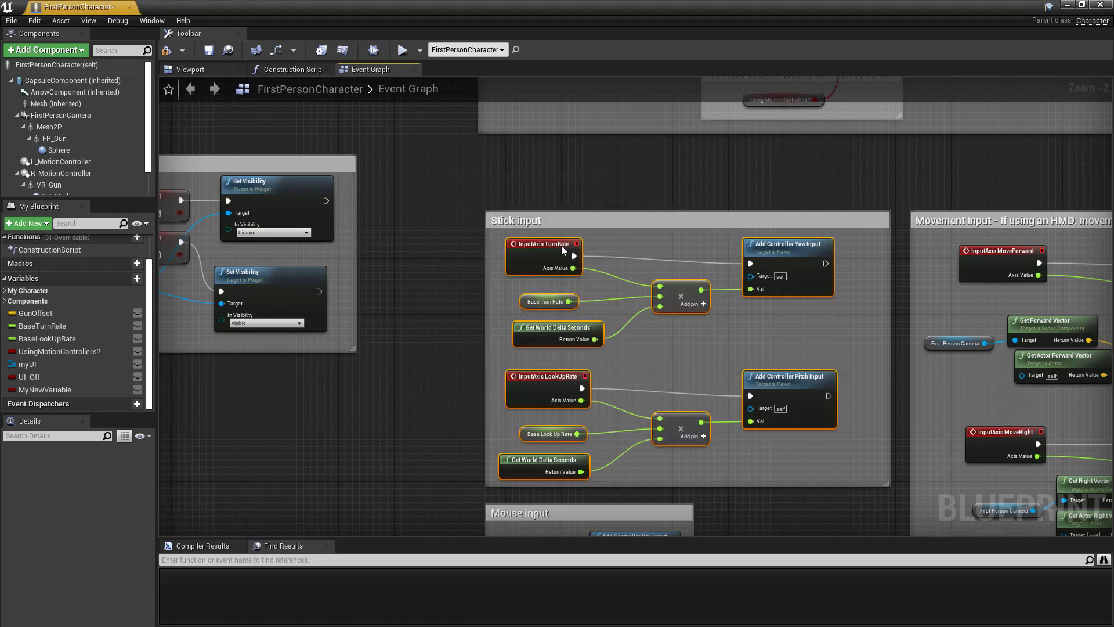
pyautogui.hotkey('ctrl', 'Tab')
pyautogui.hotkey('ctrl', 'Tab')
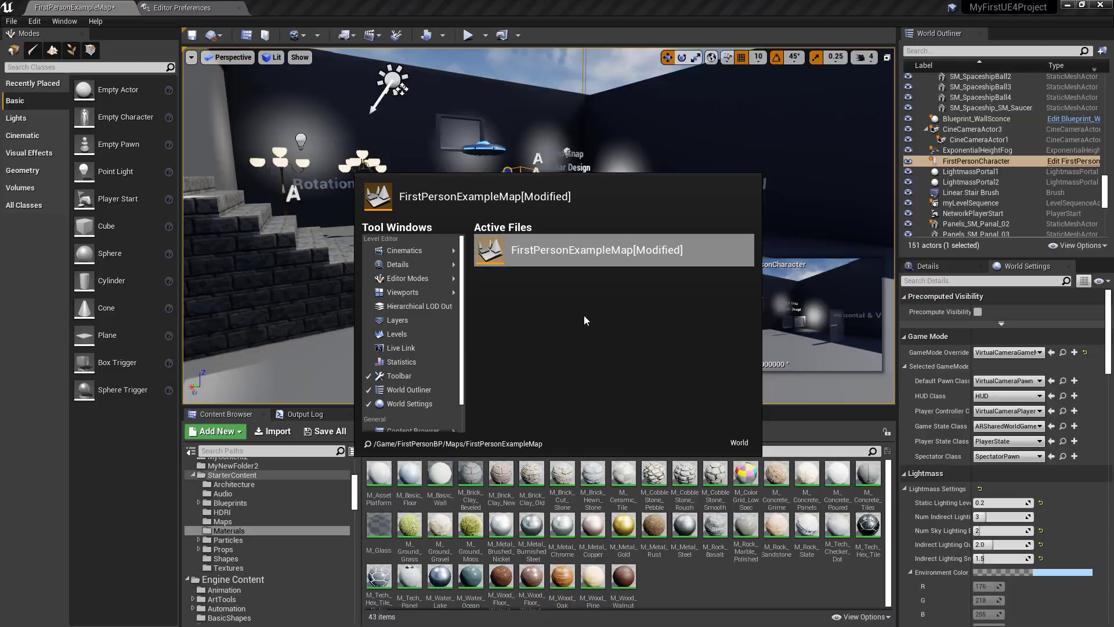
pyautogui.hotkey('ctrl', 'Tab')
pyautogui.hotkey('ctrl', 'Tab')
pyautogui.hotkey('ctrl', 'Tab')
pyautogui.hotkey('ctrl', 'Tab')
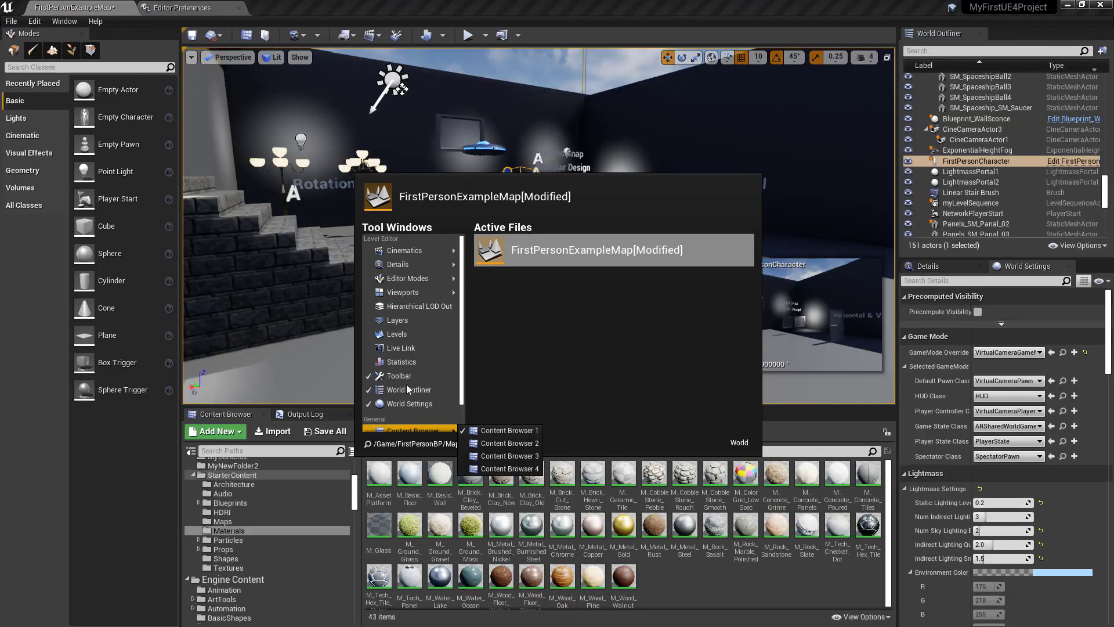
# Open the Sequencer from the Cinematics tool windows in the window switcher
pyautogui.moveTo(422, 250)
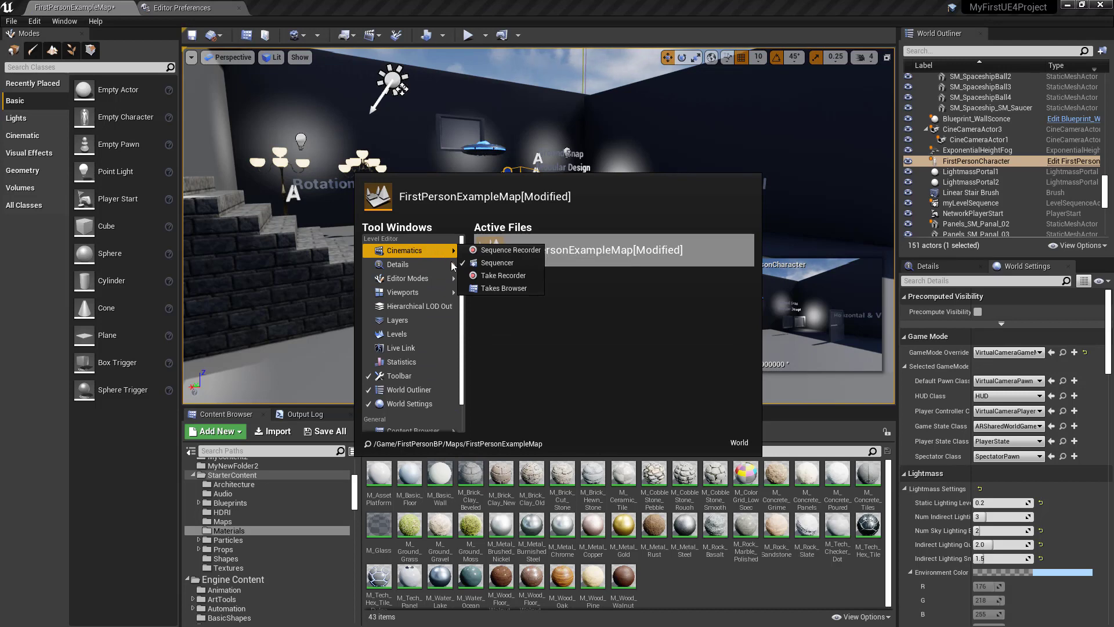
pyautogui.click(492, 263)
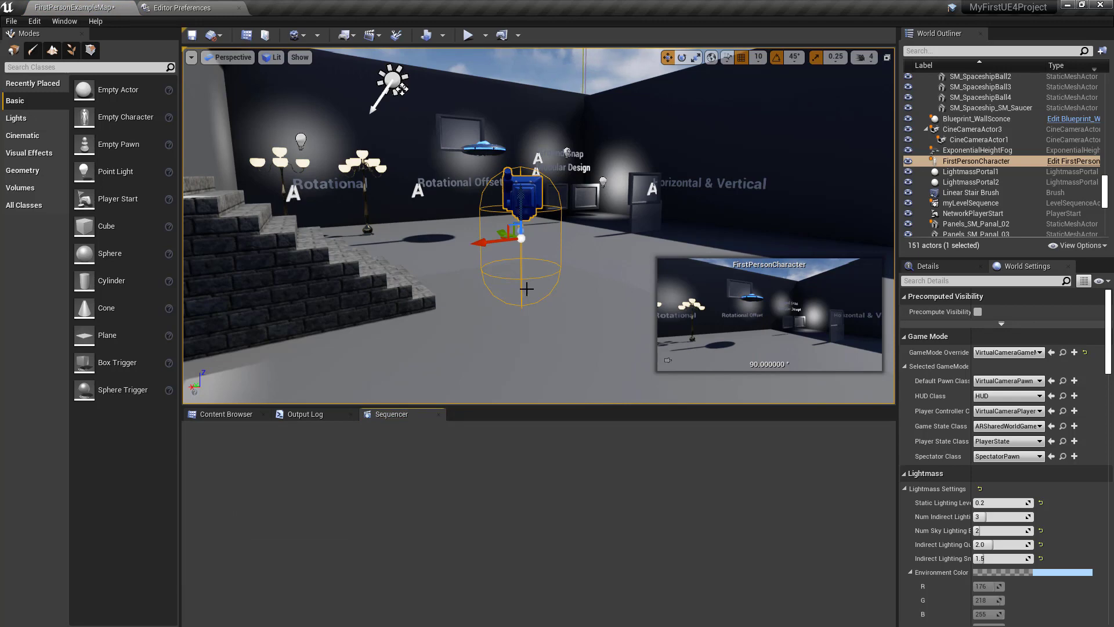
# Select the flying saucer SM_Spaceship_SM_Saucer in the level viewport and focus the camera on it from elsewhere in the level
pyautogui.moveTo(523, 232); pyautogui.dragTo(450, 231, button='right')
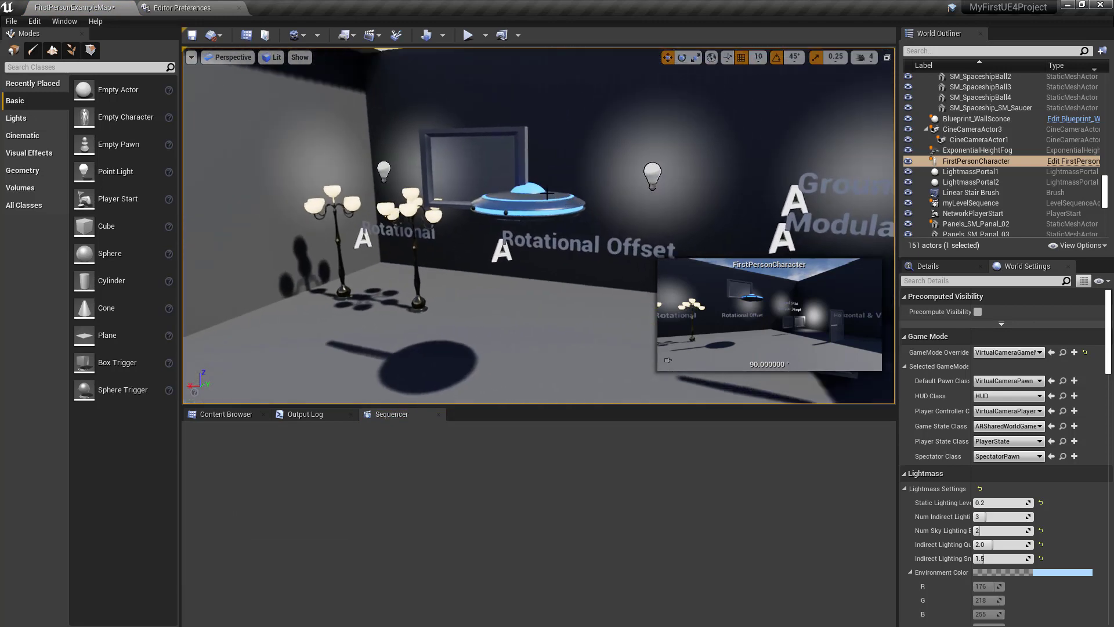
pyautogui.scroll(5, 529, 225)
pyautogui.moveTo(528, 225); pyautogui.dragTo(529, 174, button='right')
pyautogui.click(509, 311)
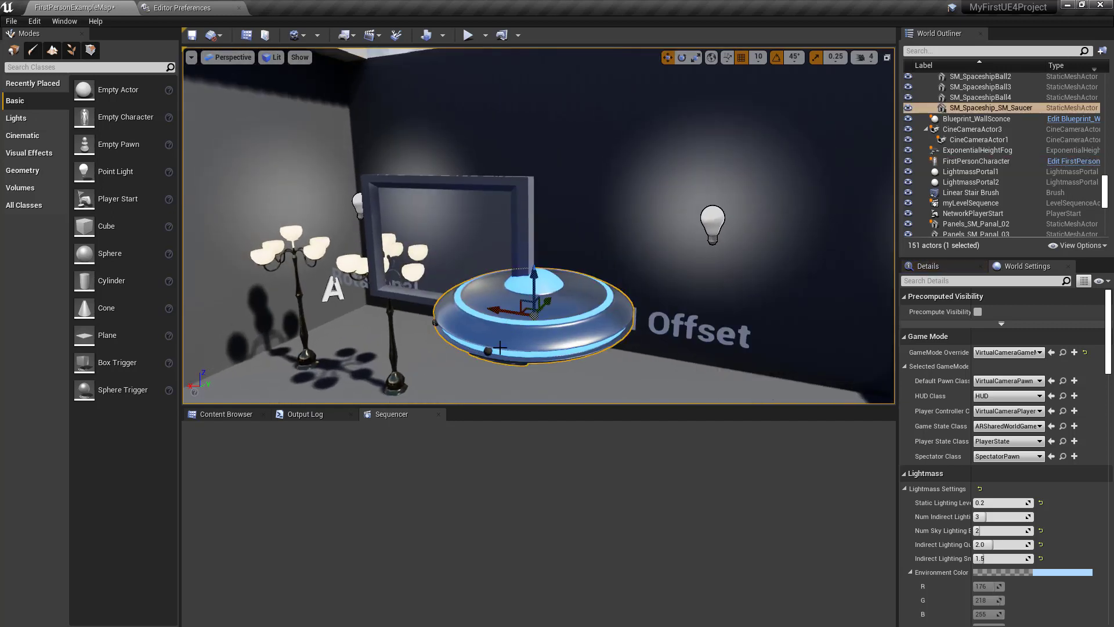
pyautogui.moveTo(503, 328); pyautogui.dragTo(570, 301, button='right')
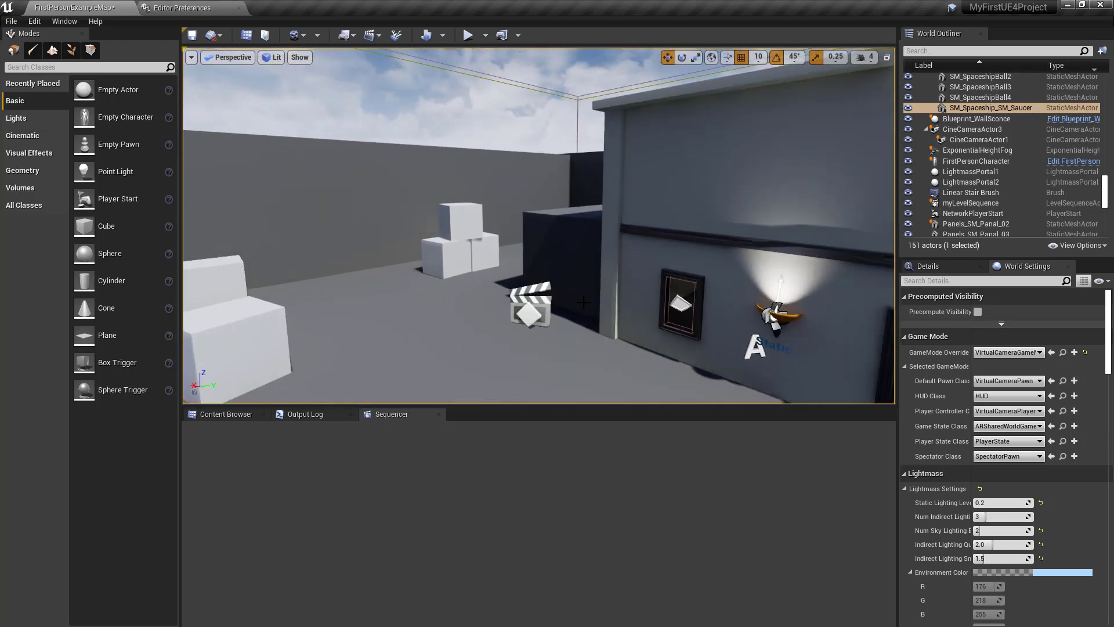
pyautogui.press('f')
pyautogui.press('f')
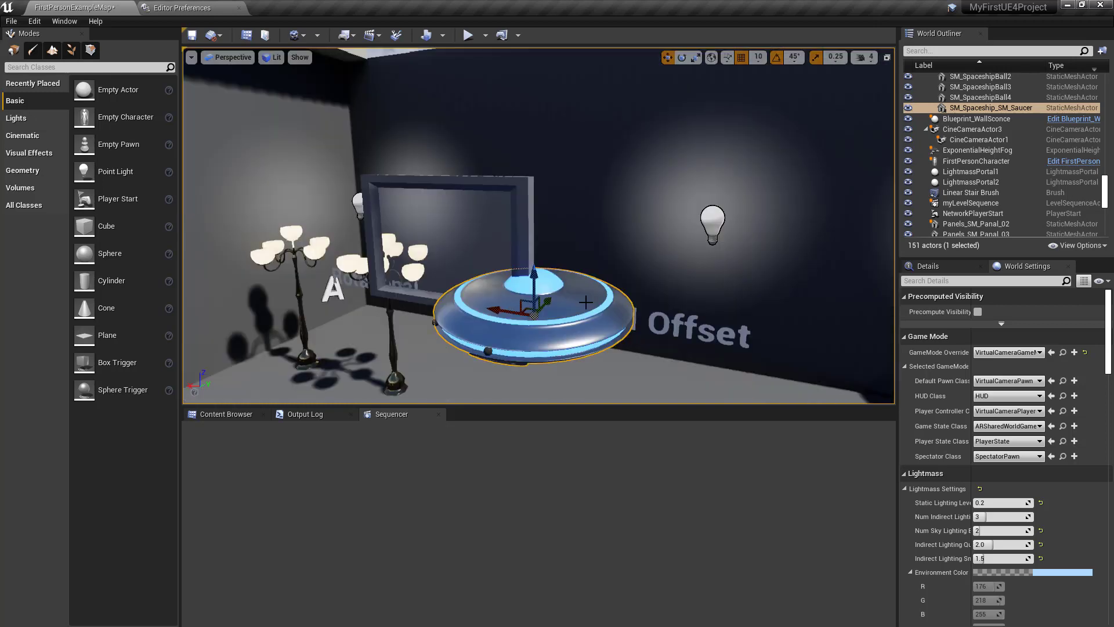
# Switch the level viewport from Perspective to the Front orthographic view and from there to the Top view
pyautogui.moveTo(586, 302); pyautogui.dragTo(649, 303, button='right')
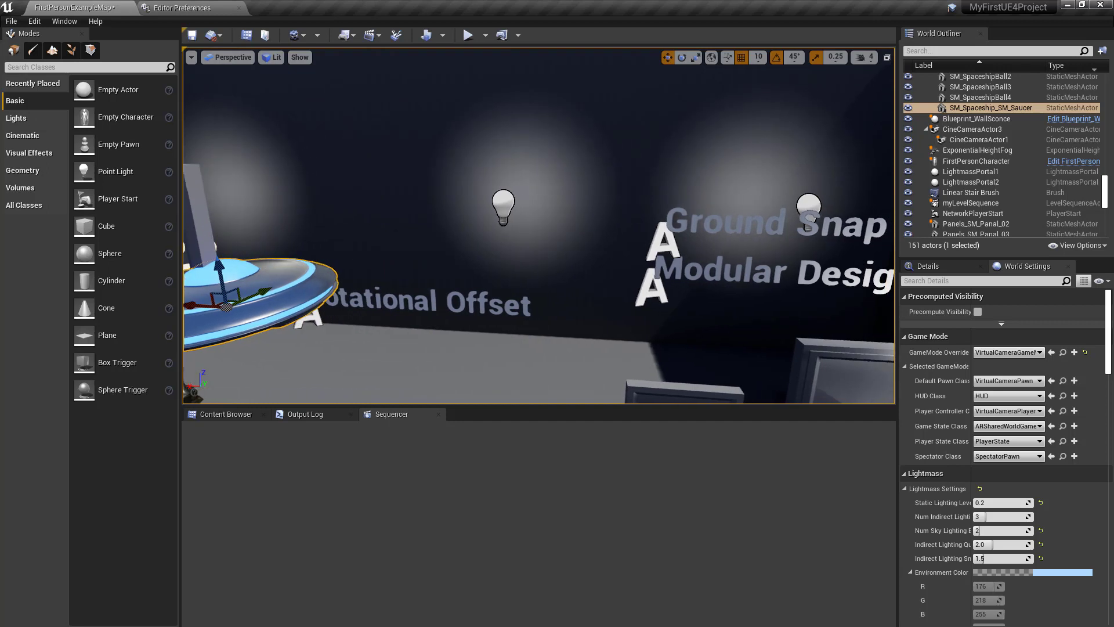
pyautogui.hotkey('alt', 'h')
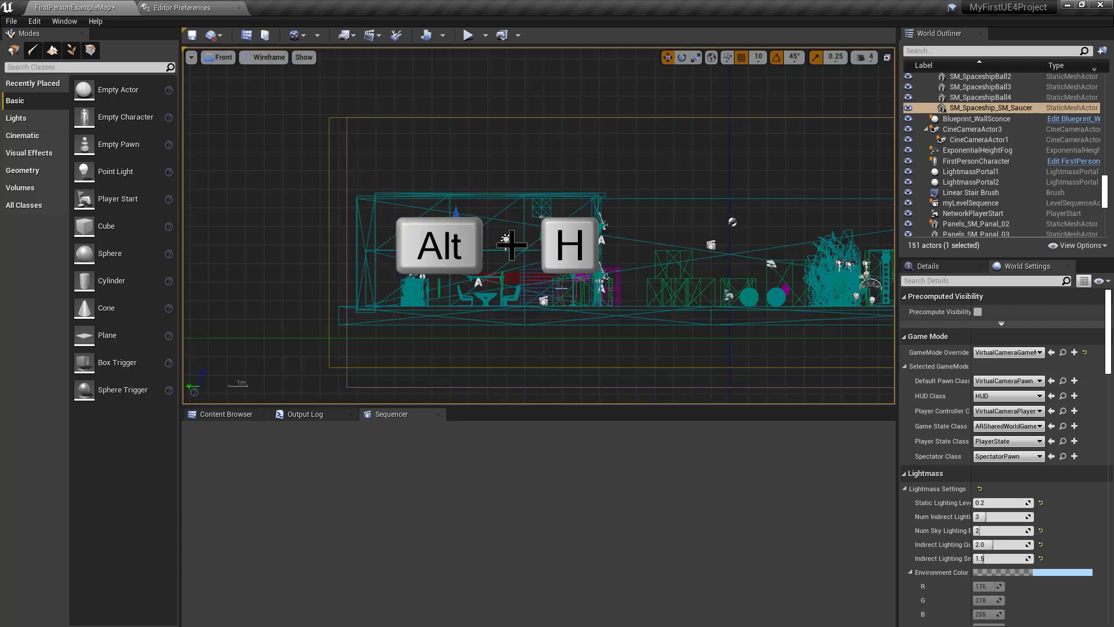
pyautogui.click(219, 57)
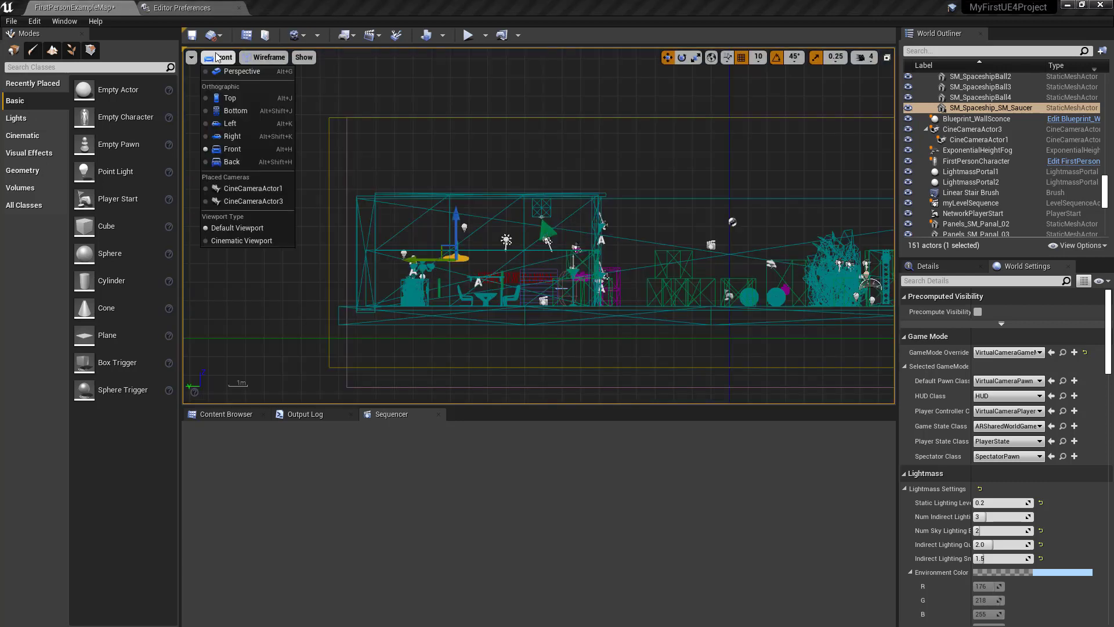
pyautogui.hotkey('alt', 'j')
pyautogui.click(235, 99)
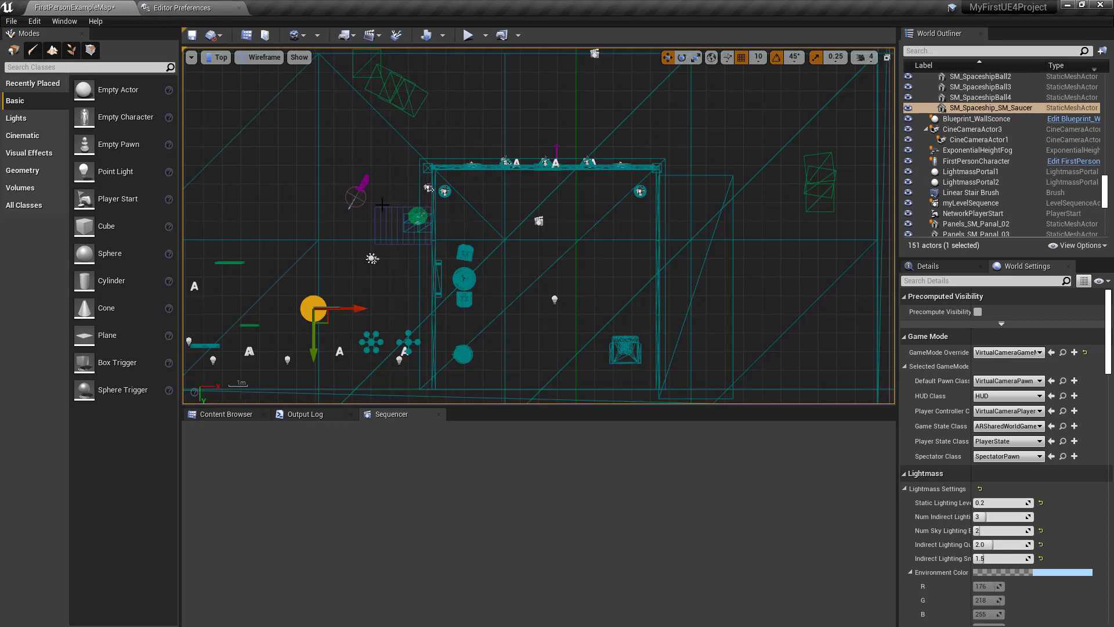
# Clear the saucer selection in the Top view and return the viewport to Perspective
pyautogui.moveTo(380, 204); pyautogui.dragTo(436, 207, button='middle')
pyautogui.click(470, 241)
pyautogui.hotkey('alt', 'g')
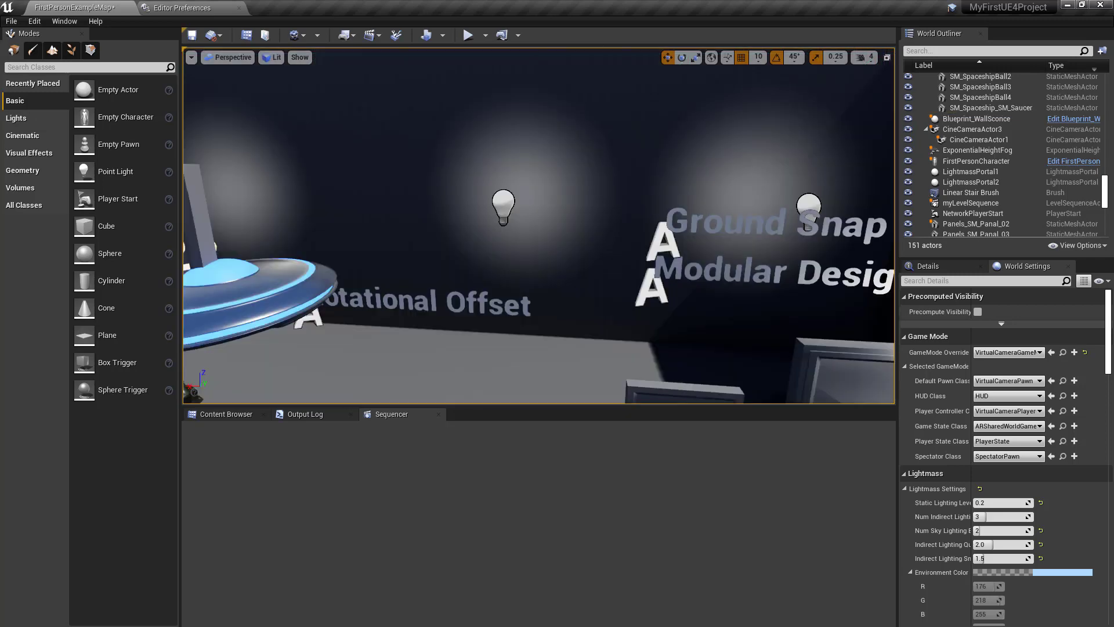
# Alternate the viewport twice between the Front and Top orthographic views, ending in Perspective
pyautogui.hotkey('alt', 'h')
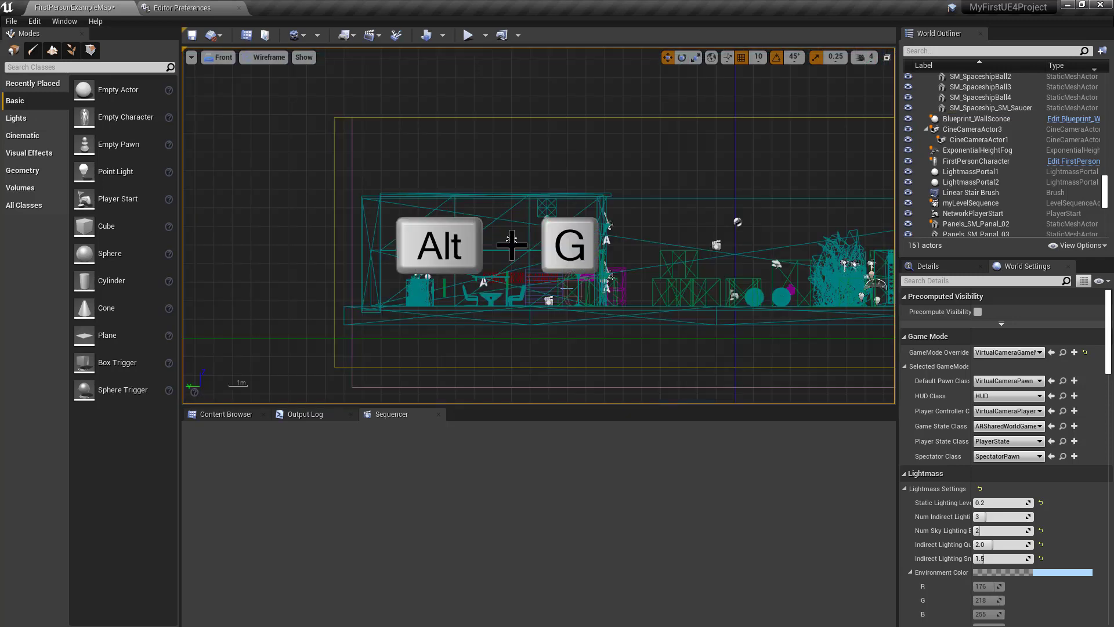
pyautogui.hotkey('alt', 'j')
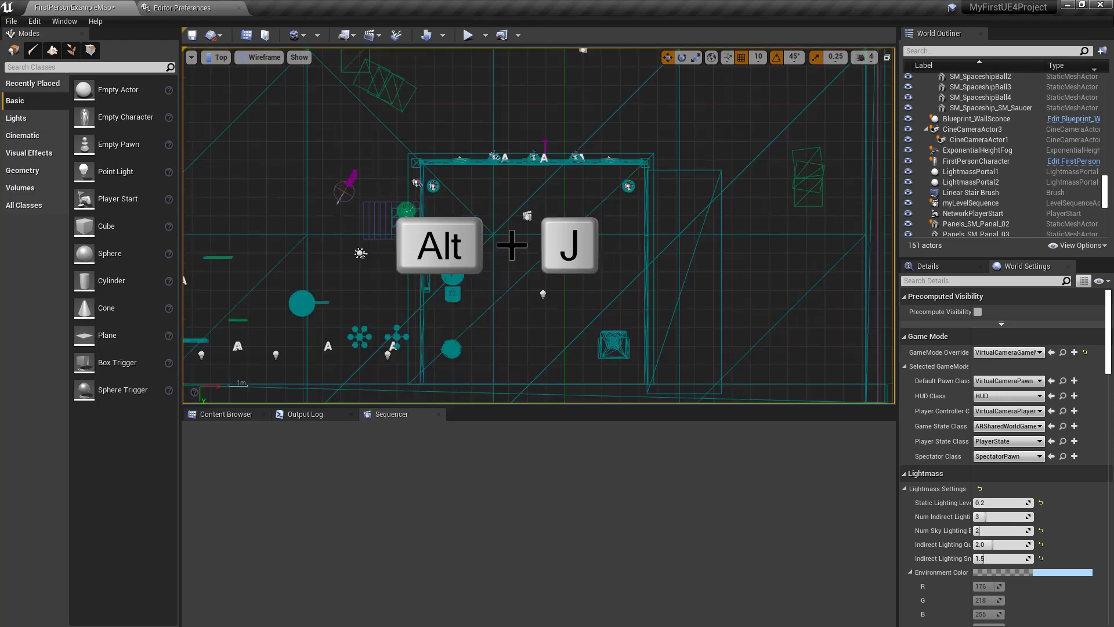
pyautogui.hotkey('alt', 'h')
pyautogui.hotkey('alt', 'j')
pyautogui.hotkey('alt', 'g')
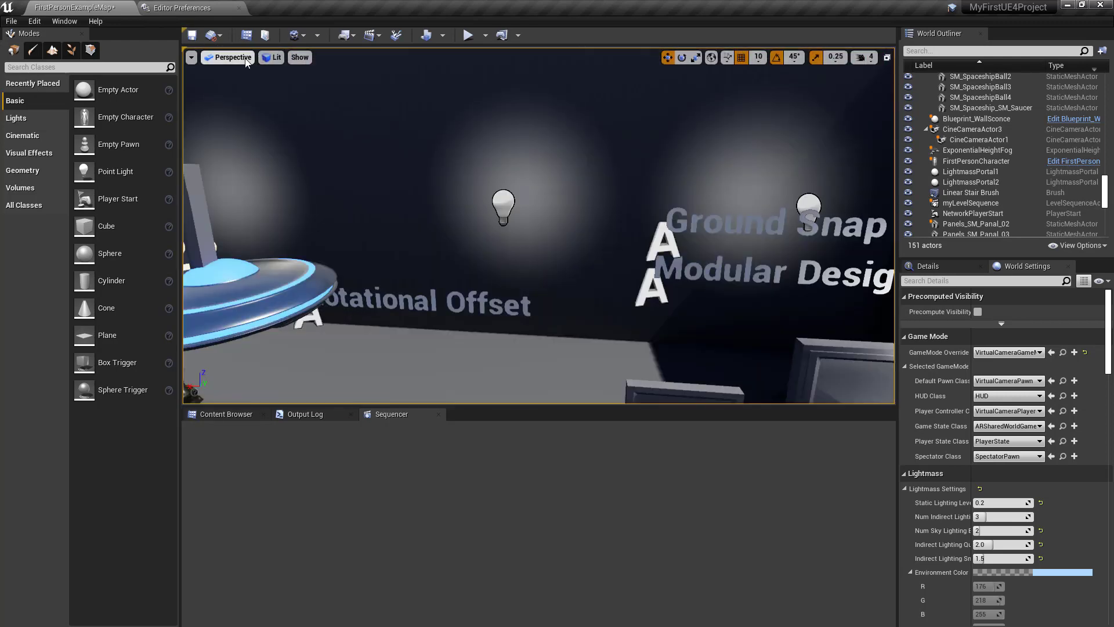
# Show the FPS counter in the perspective viewport, look around the saucer area with it on, and hide it again
pyautogui.moveTo(385, 174); pyautogui.dragTo(783, 312)
pyautogui.hotkey('ctrl', 'shift', 'h')
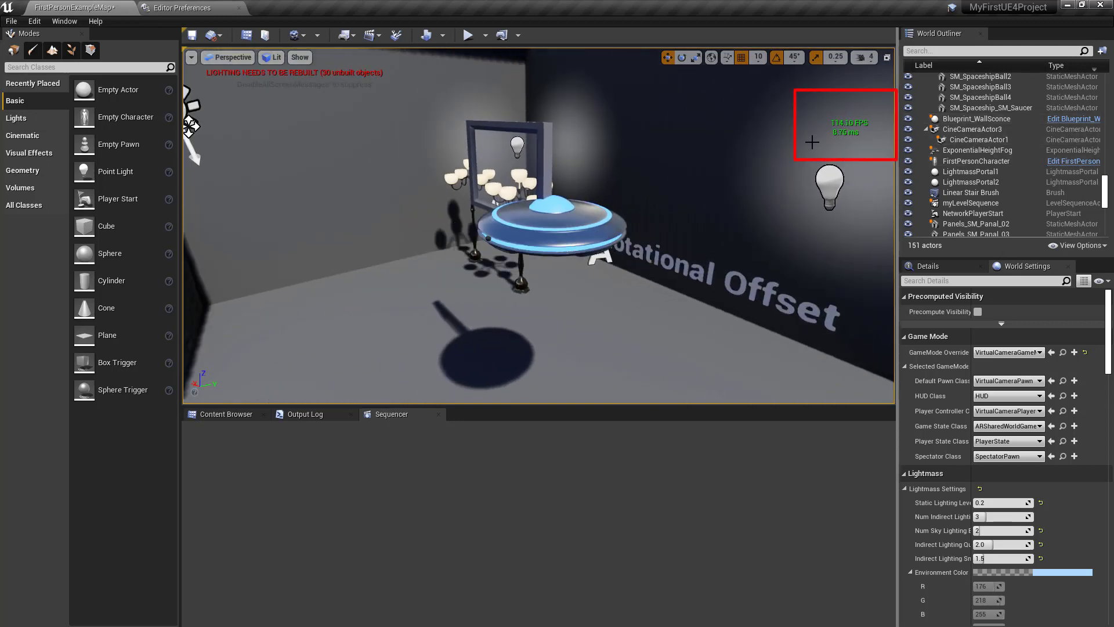
pyautogui.moveTo(820, 145); pyautogui.dragTo(865, 144)
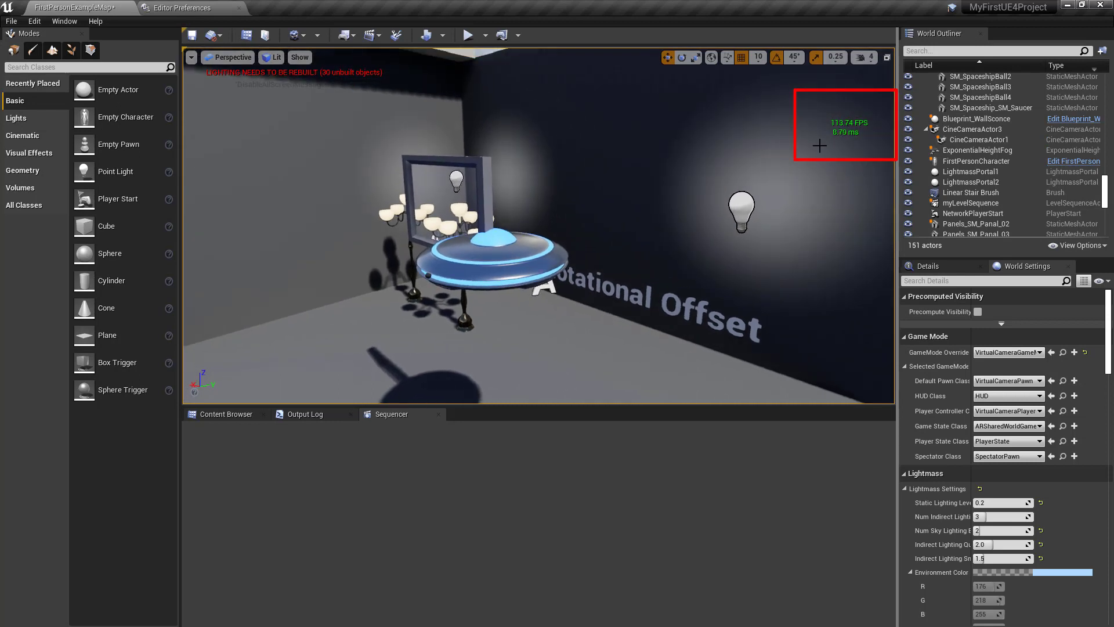
pyautogui.hotkey('ctrl', 'shift', 'h')
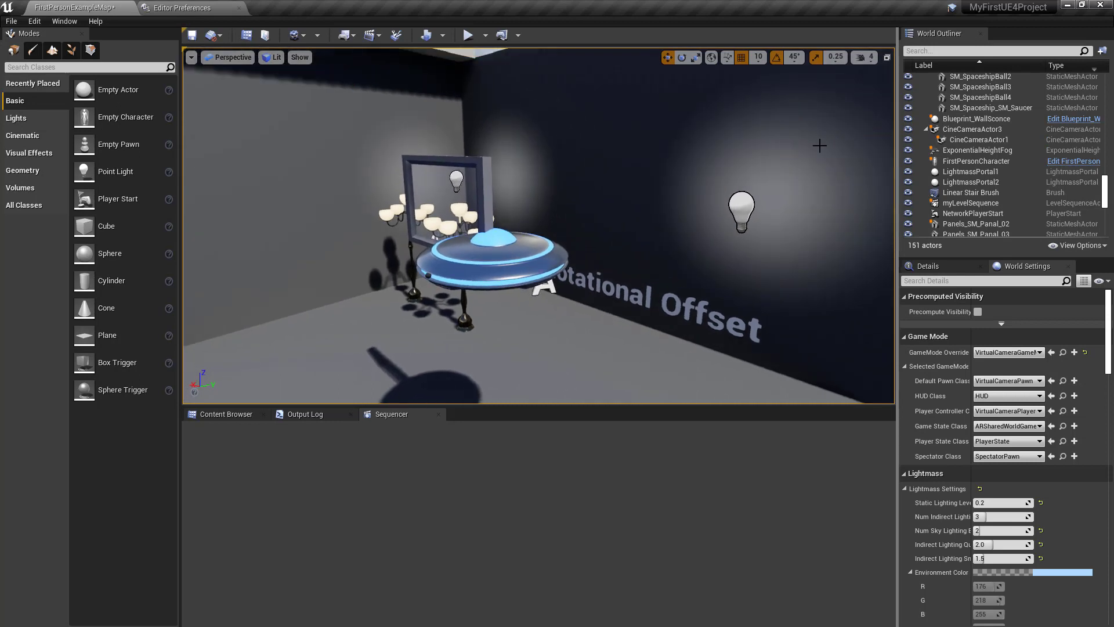